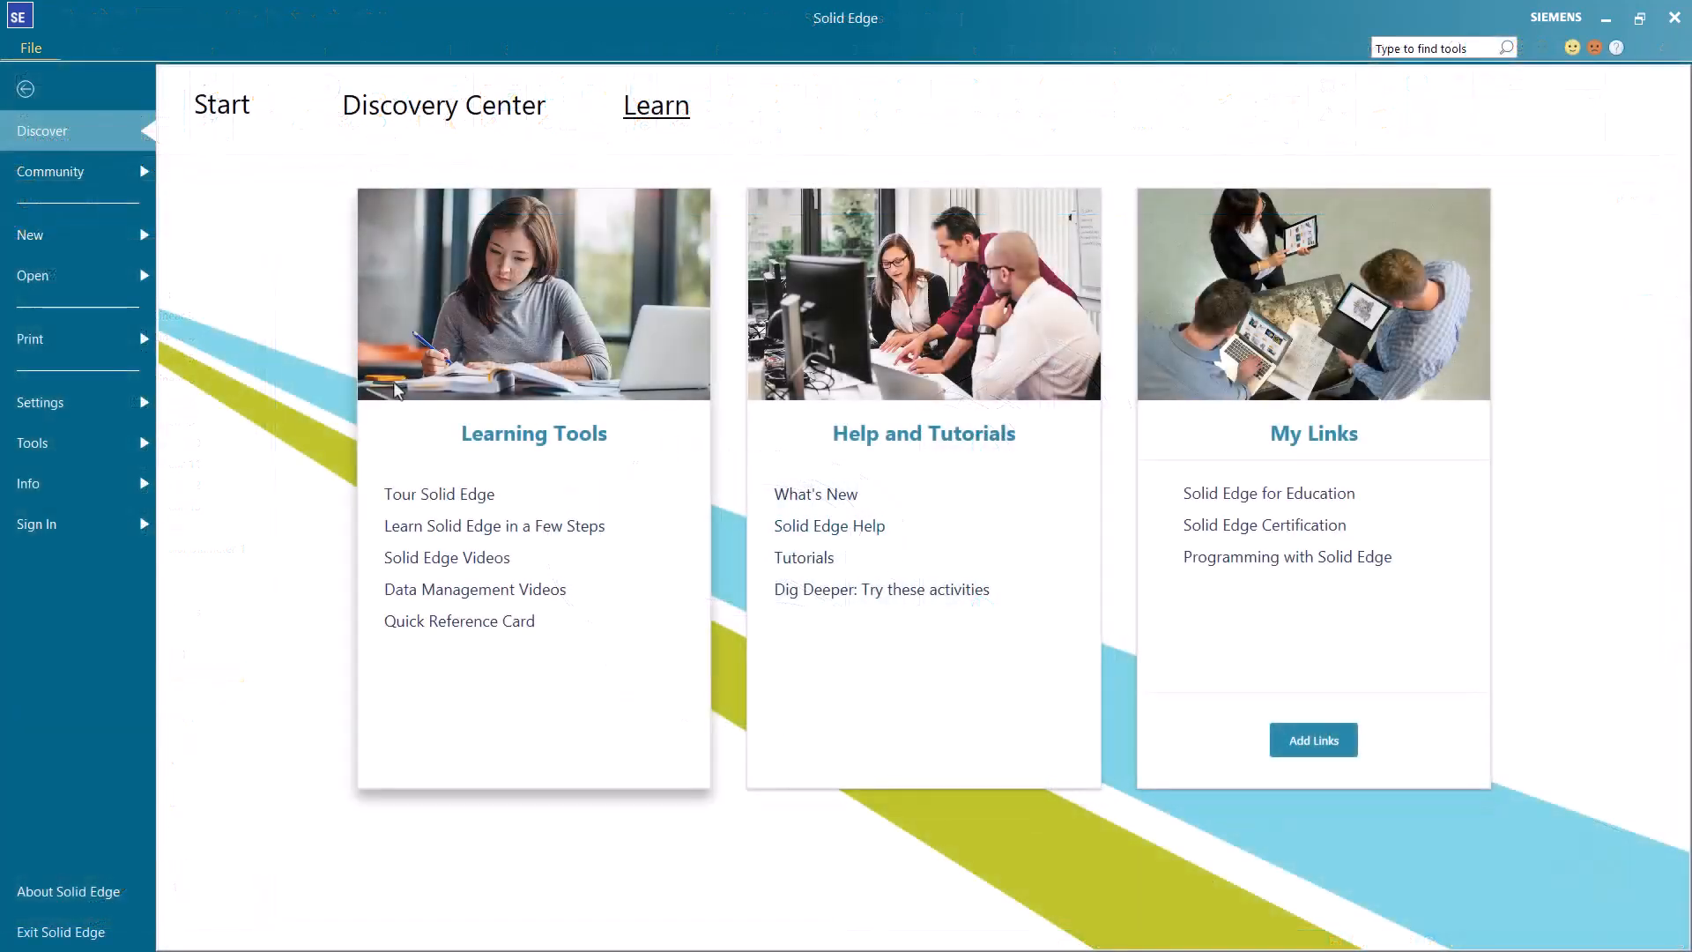
Create a new ISO Metric Part document.
click(122, 245)
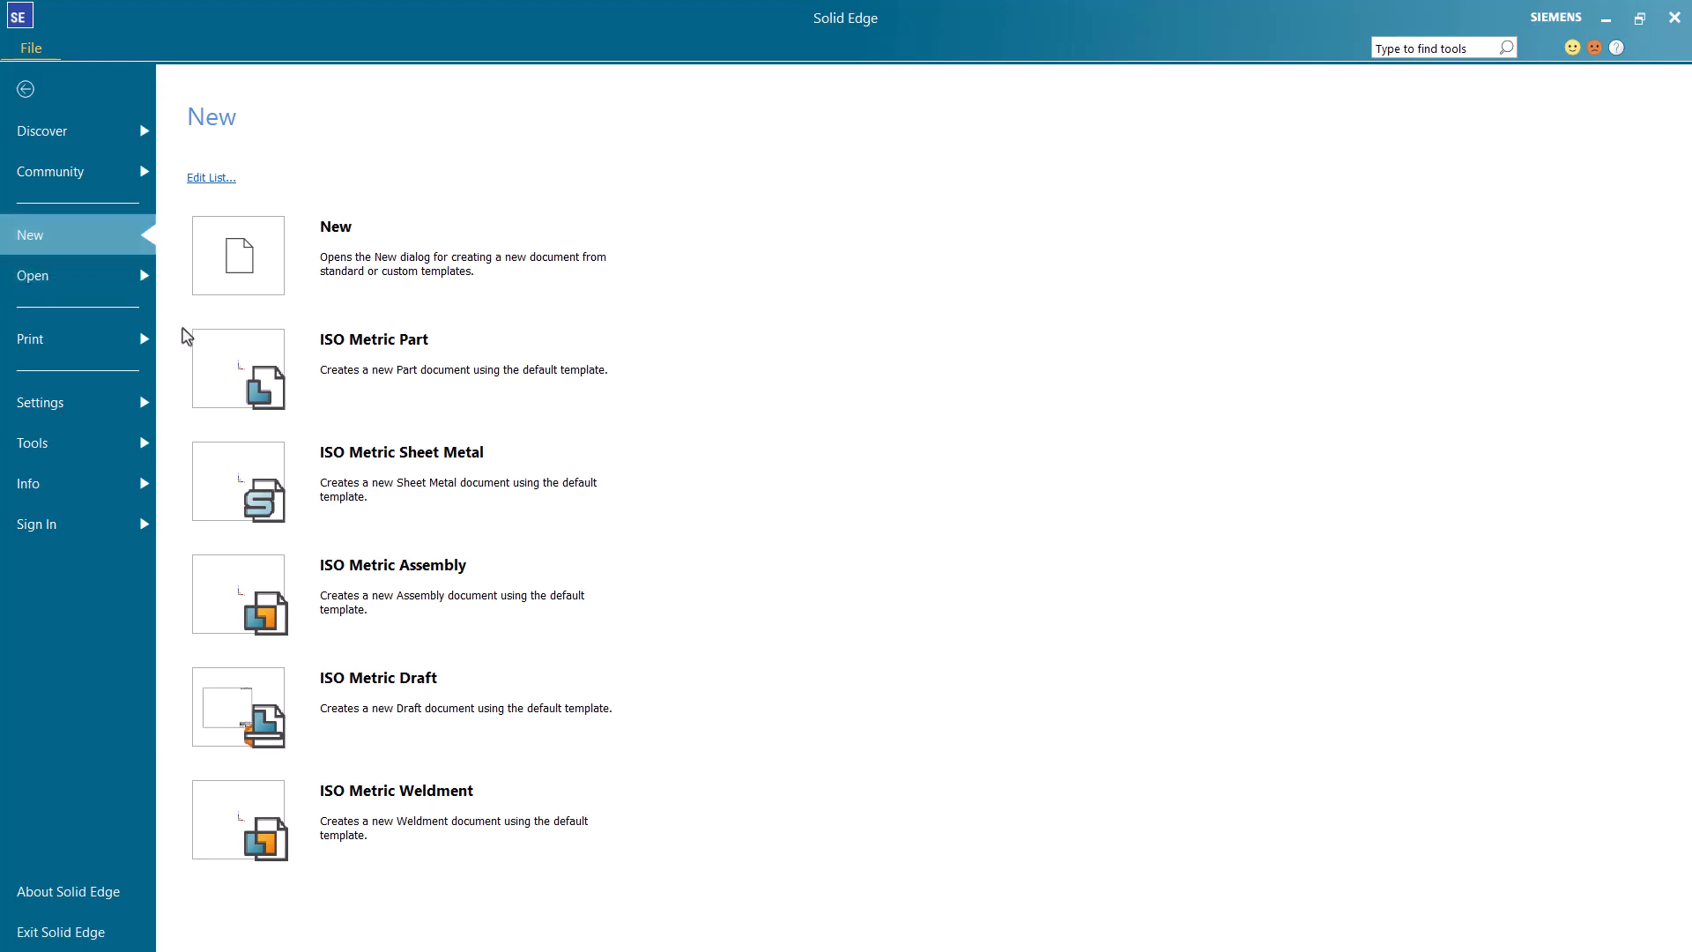
click(342, 374)
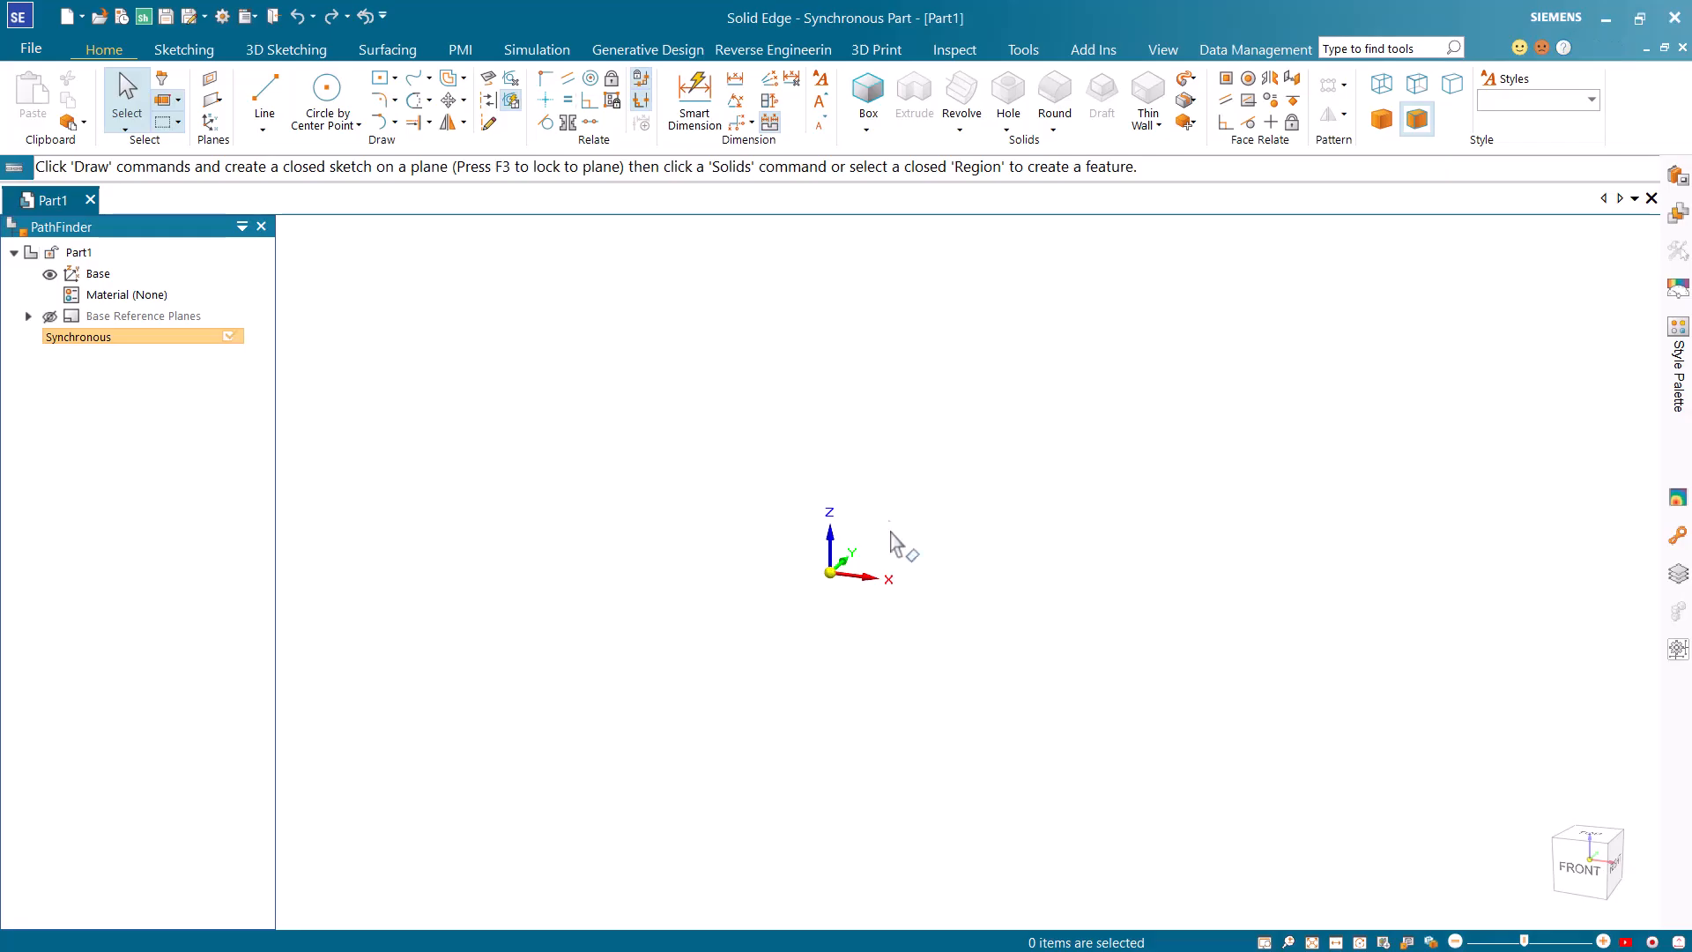
Sketch a circle 62 mm in diameter on the Top (xy) plane, centred on the origin.
click(341, 102)
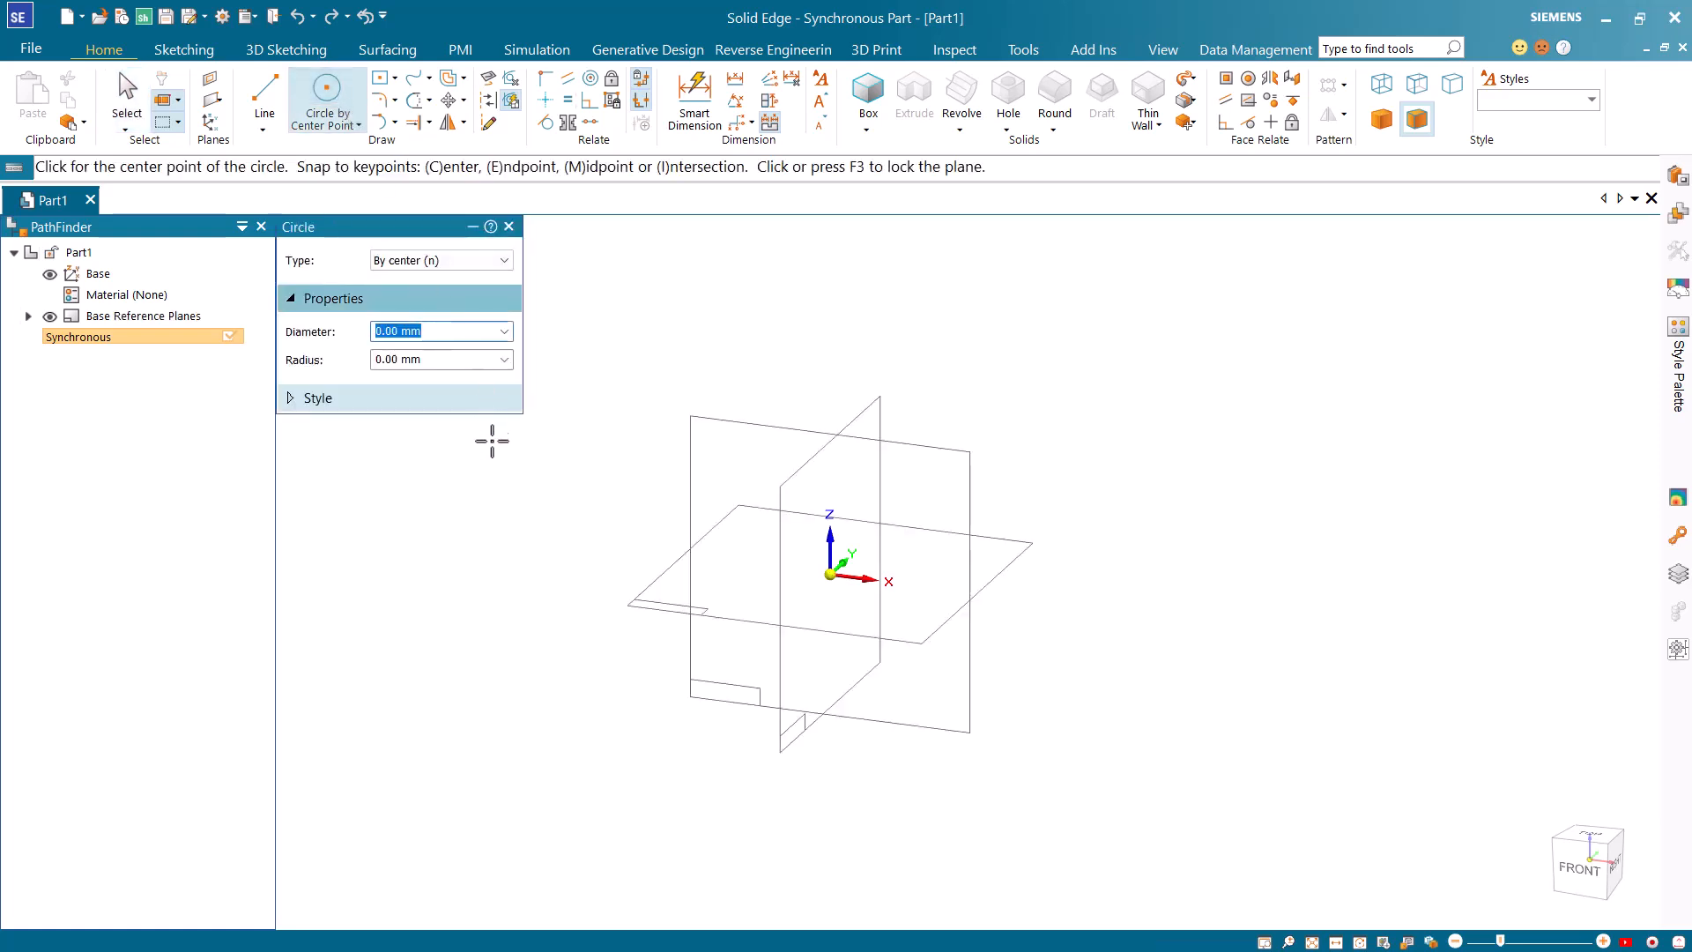
click(983, 537)
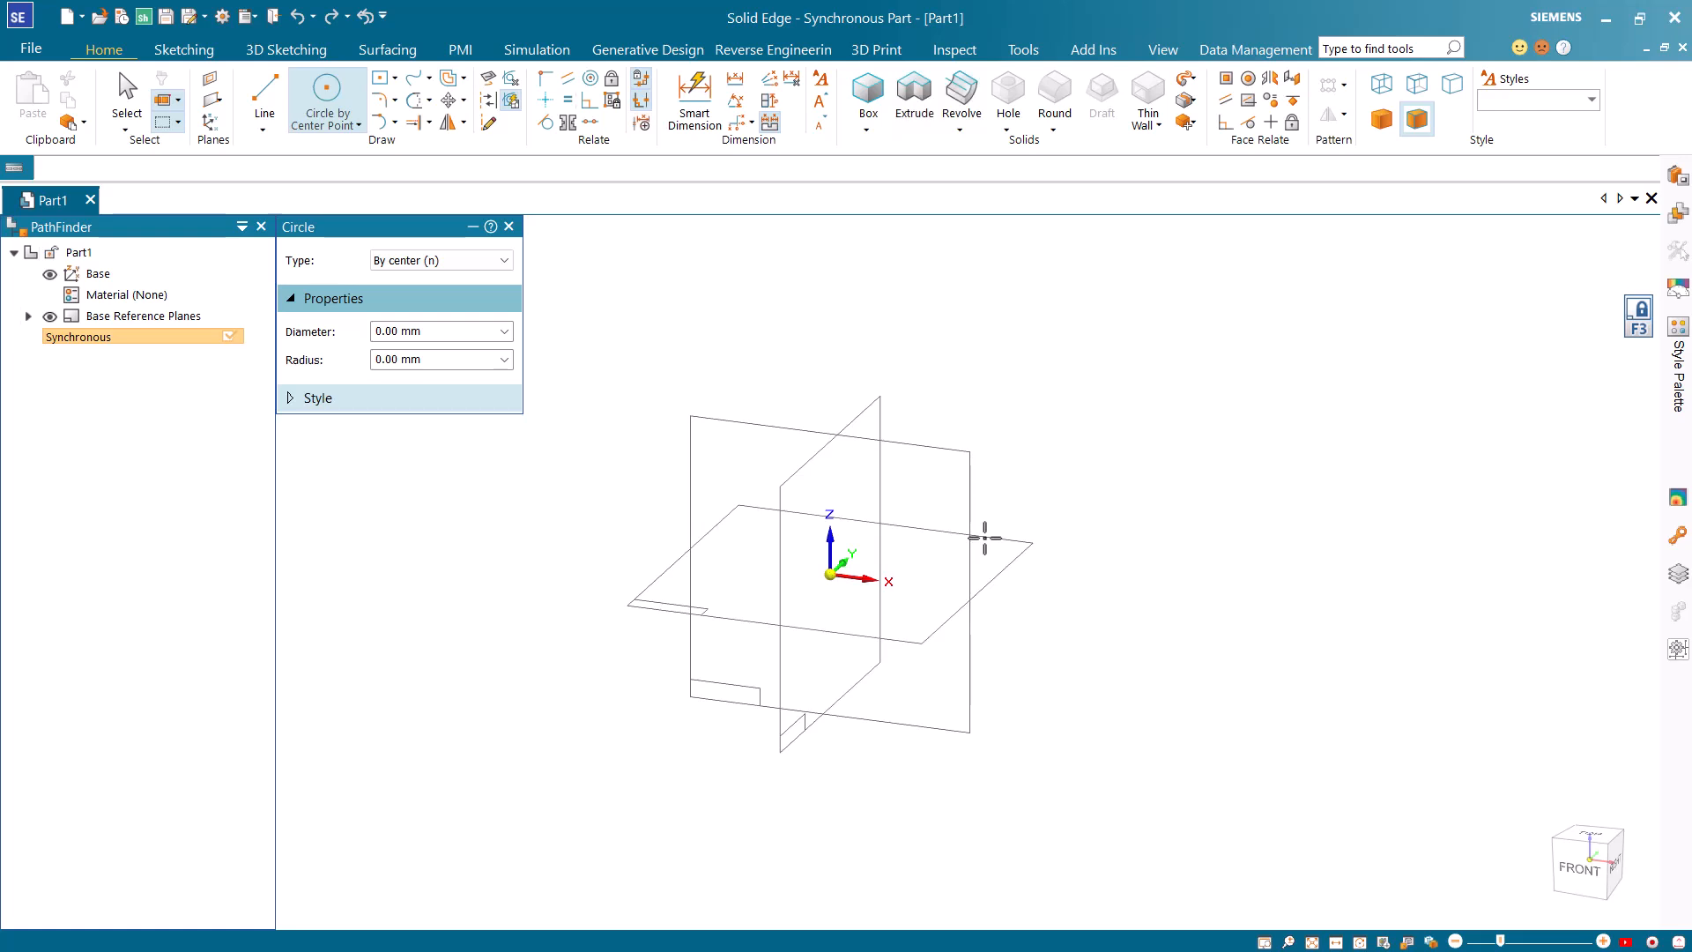
key(ctrl+h)
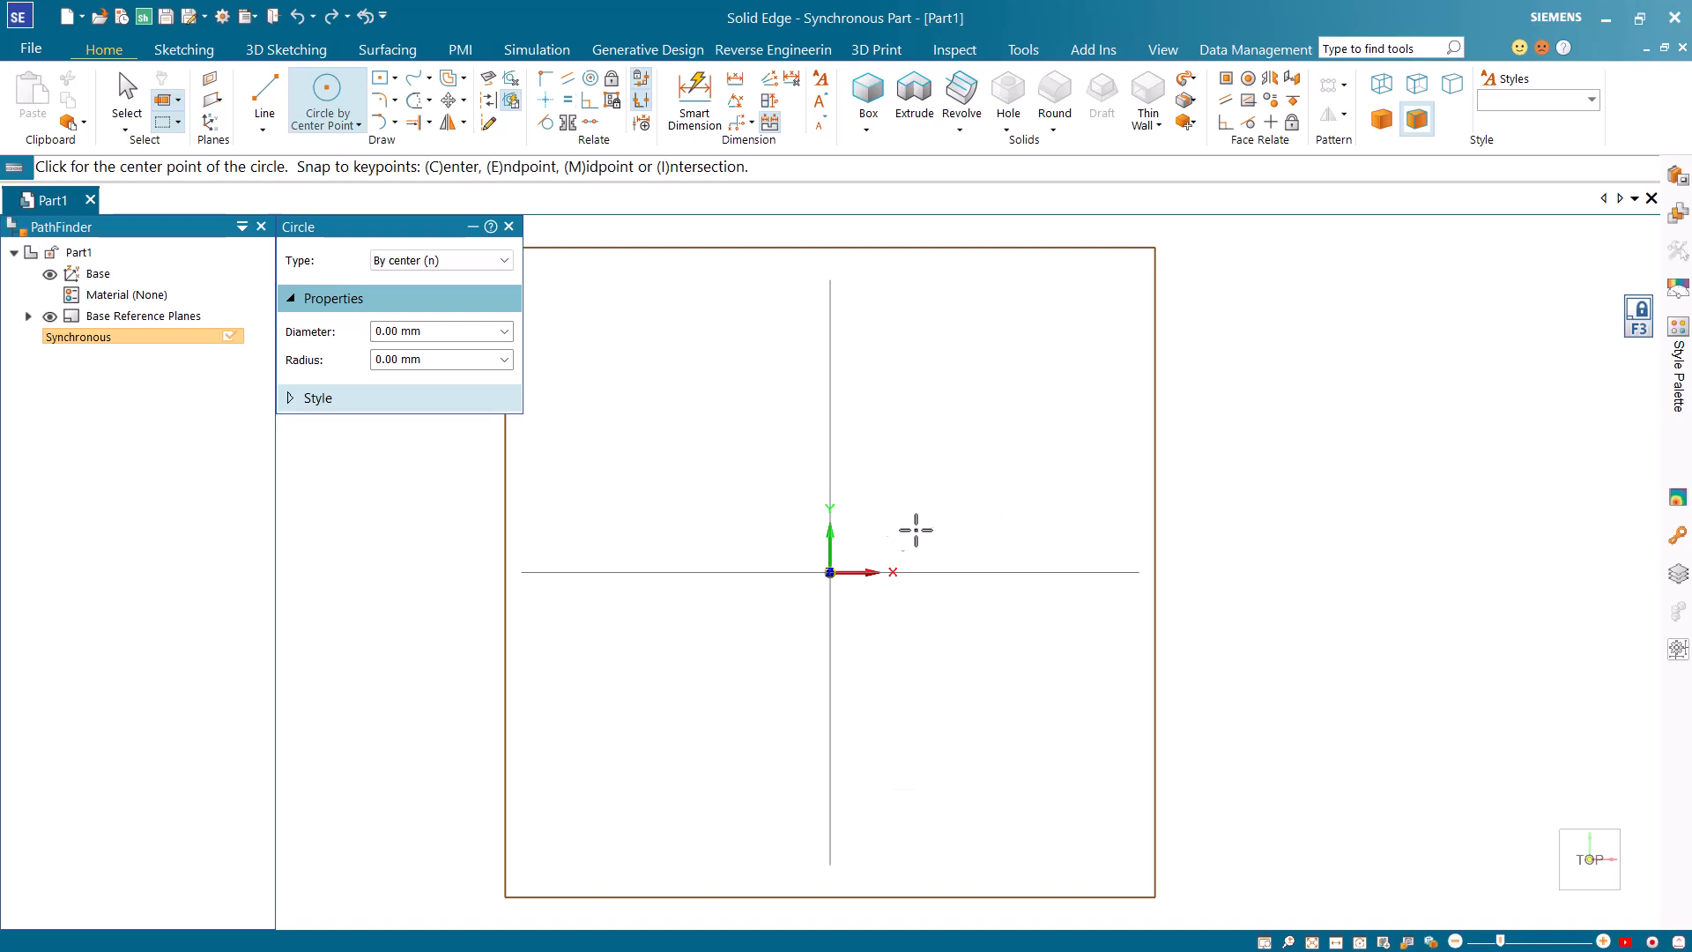
click(830, 571)
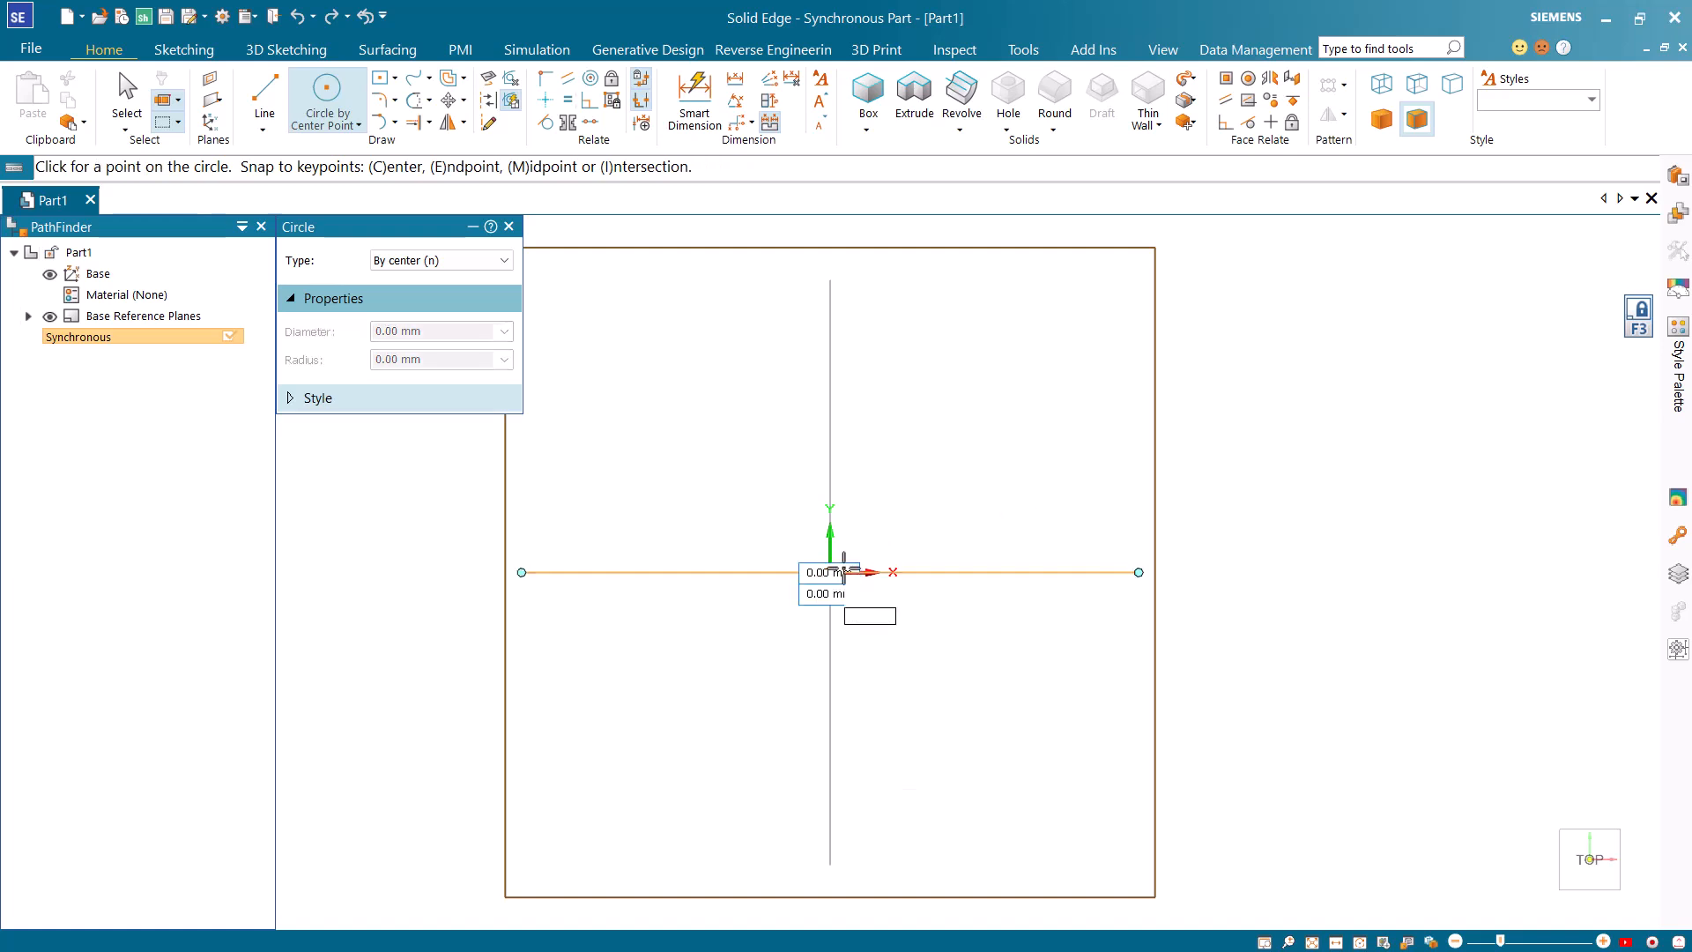
text(62)
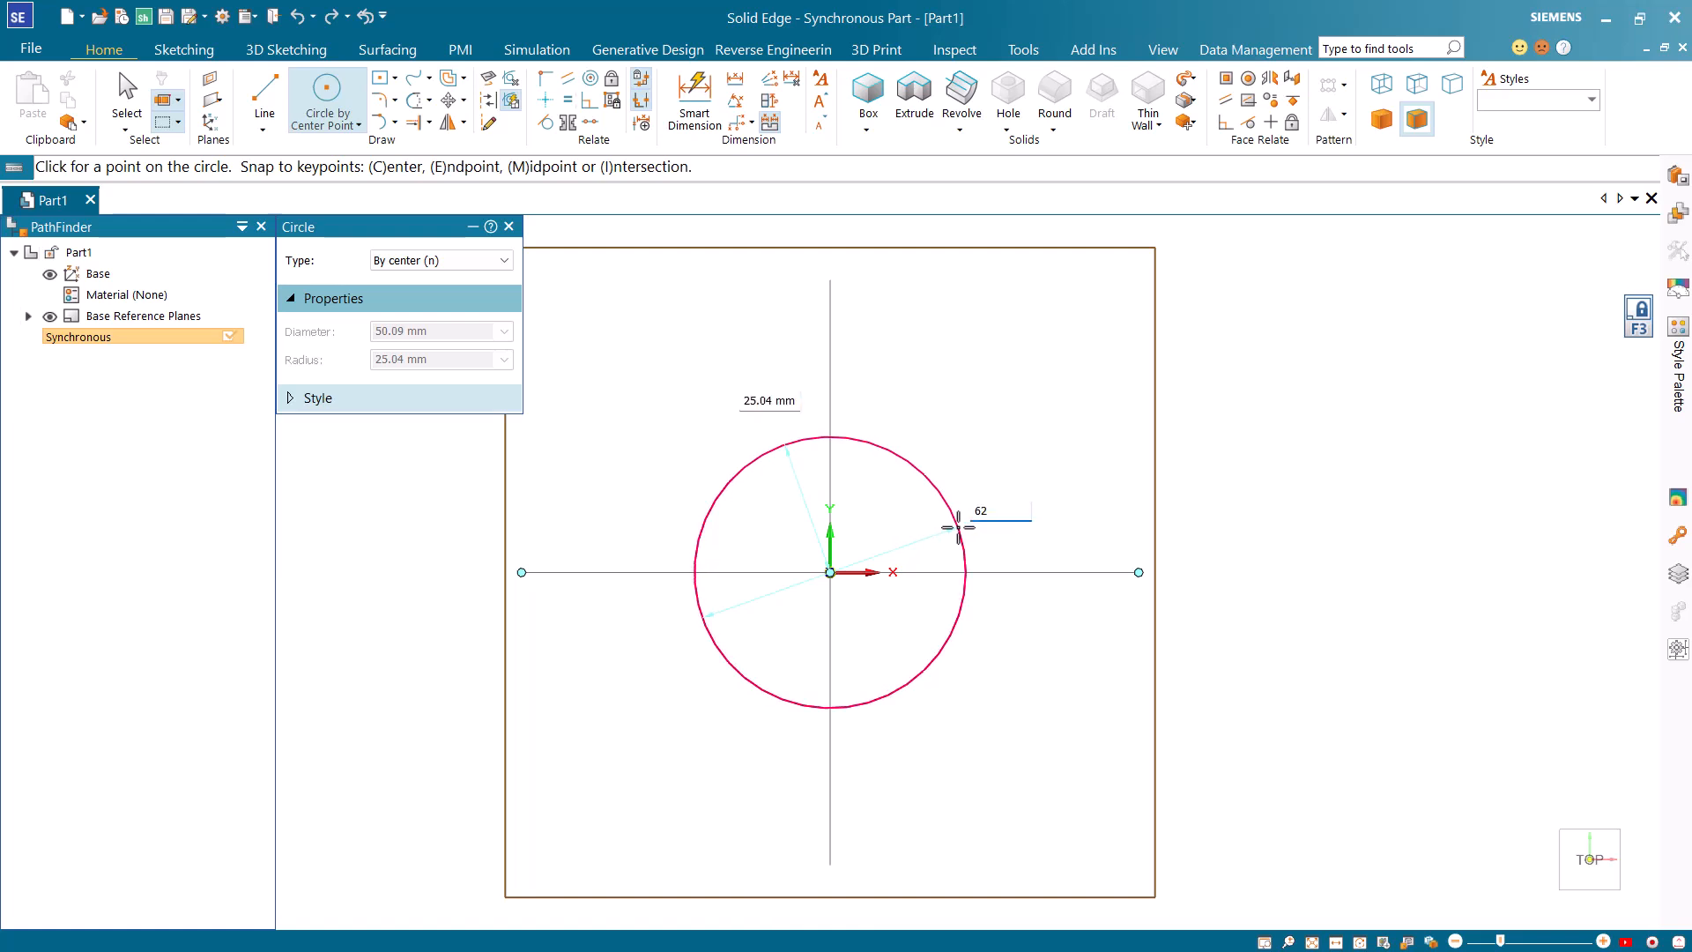
key(Return)
key(Escape)
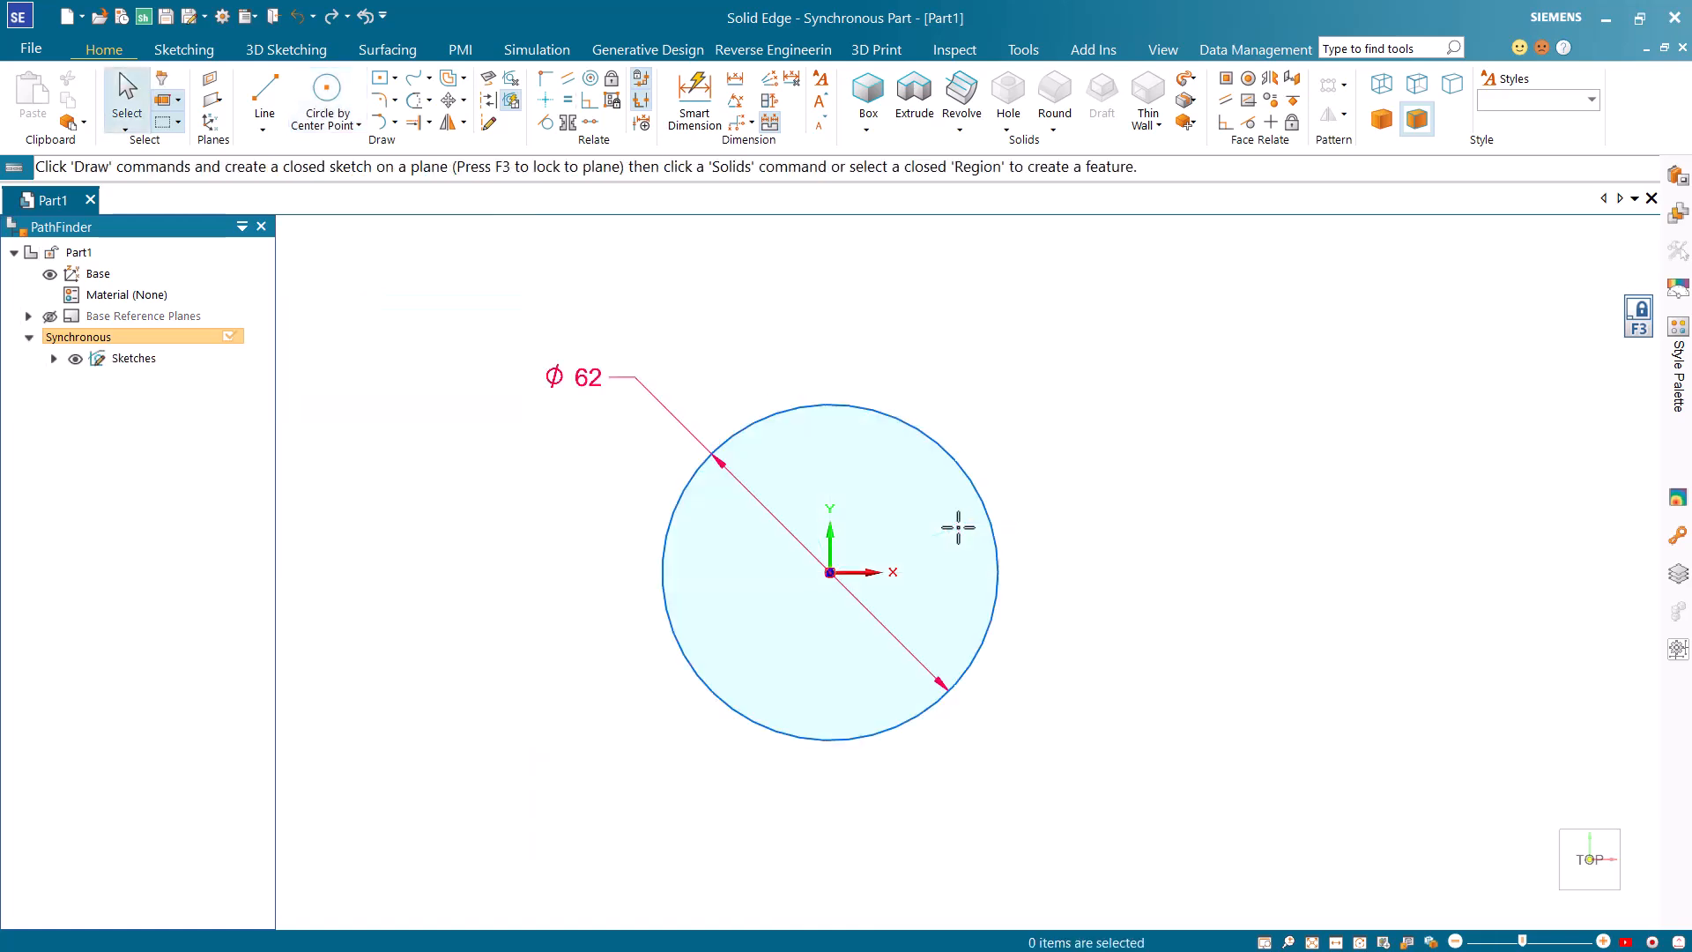
Sketch a centre-point rectangle 88 mm wide and 30 mm high around the origin, at an angle of 0°.
click(384, 86)
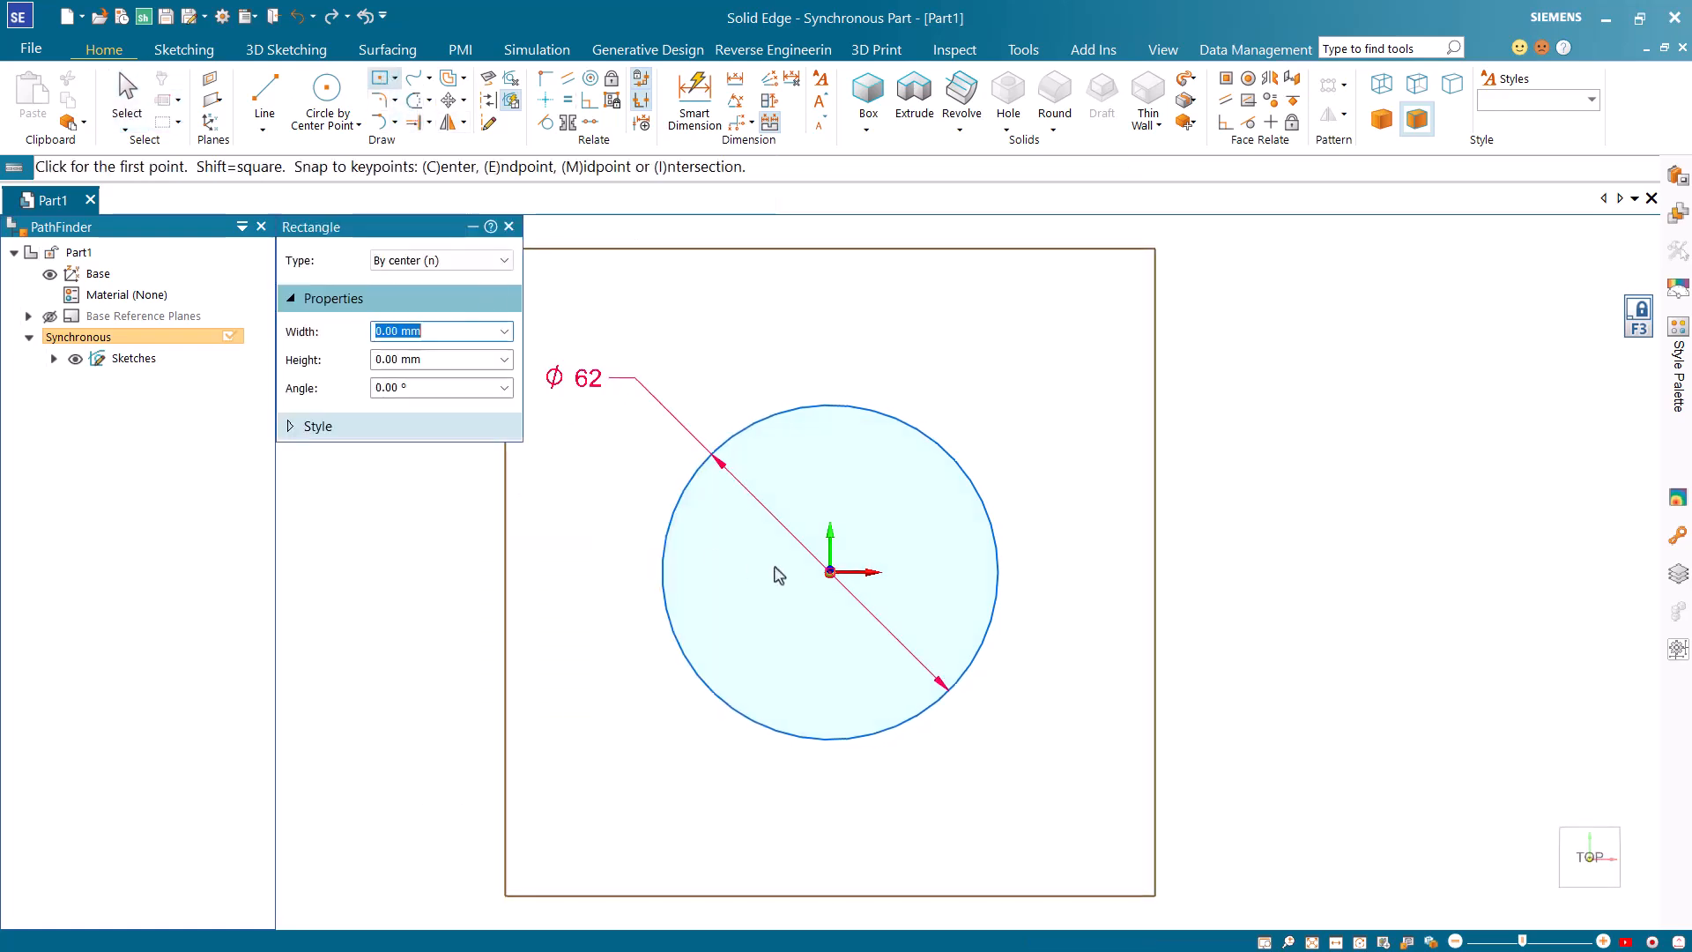
click(831, 571)
text(88)
key(Tab)
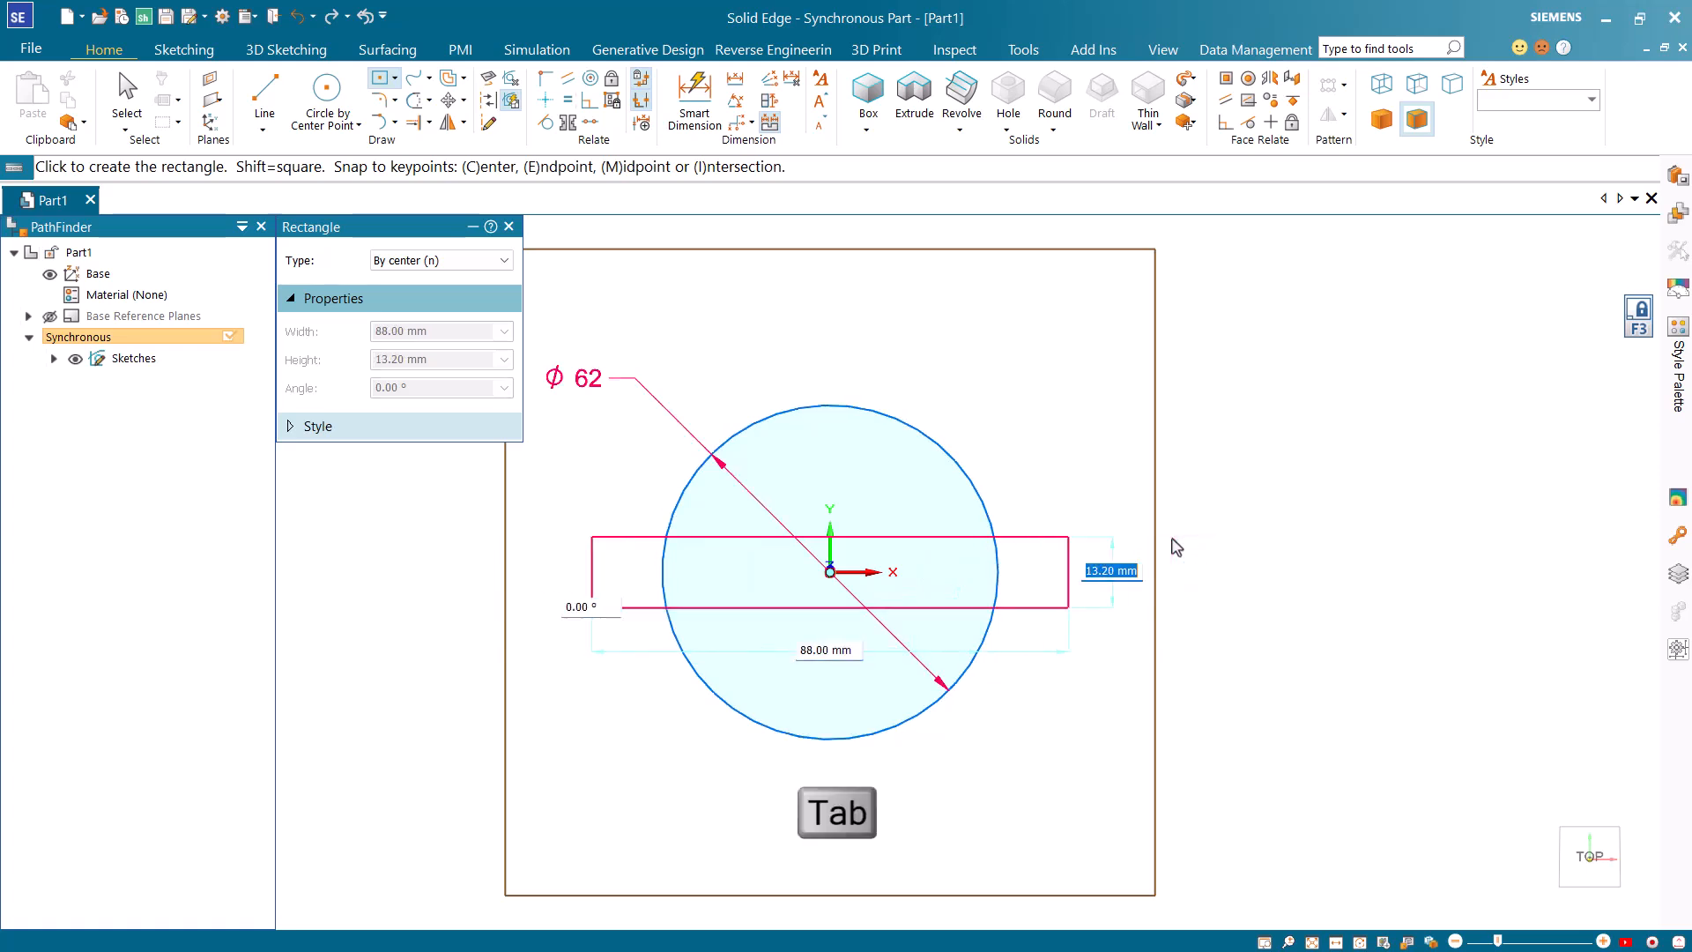
text(30)
key(Tab)
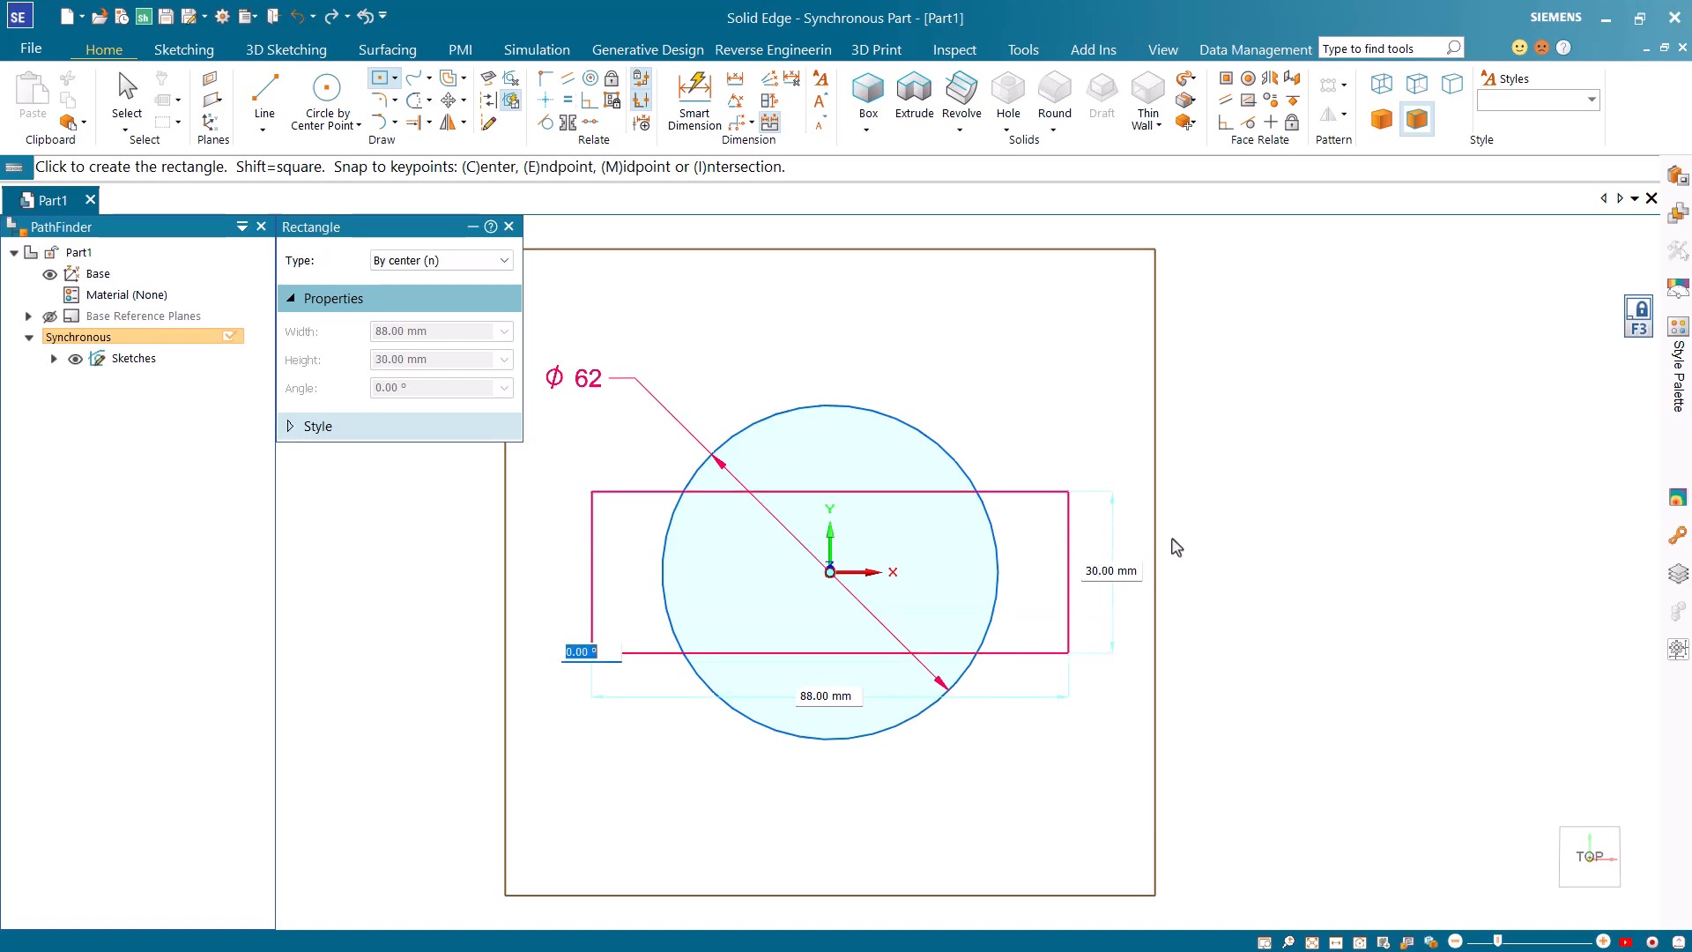
key(Return)
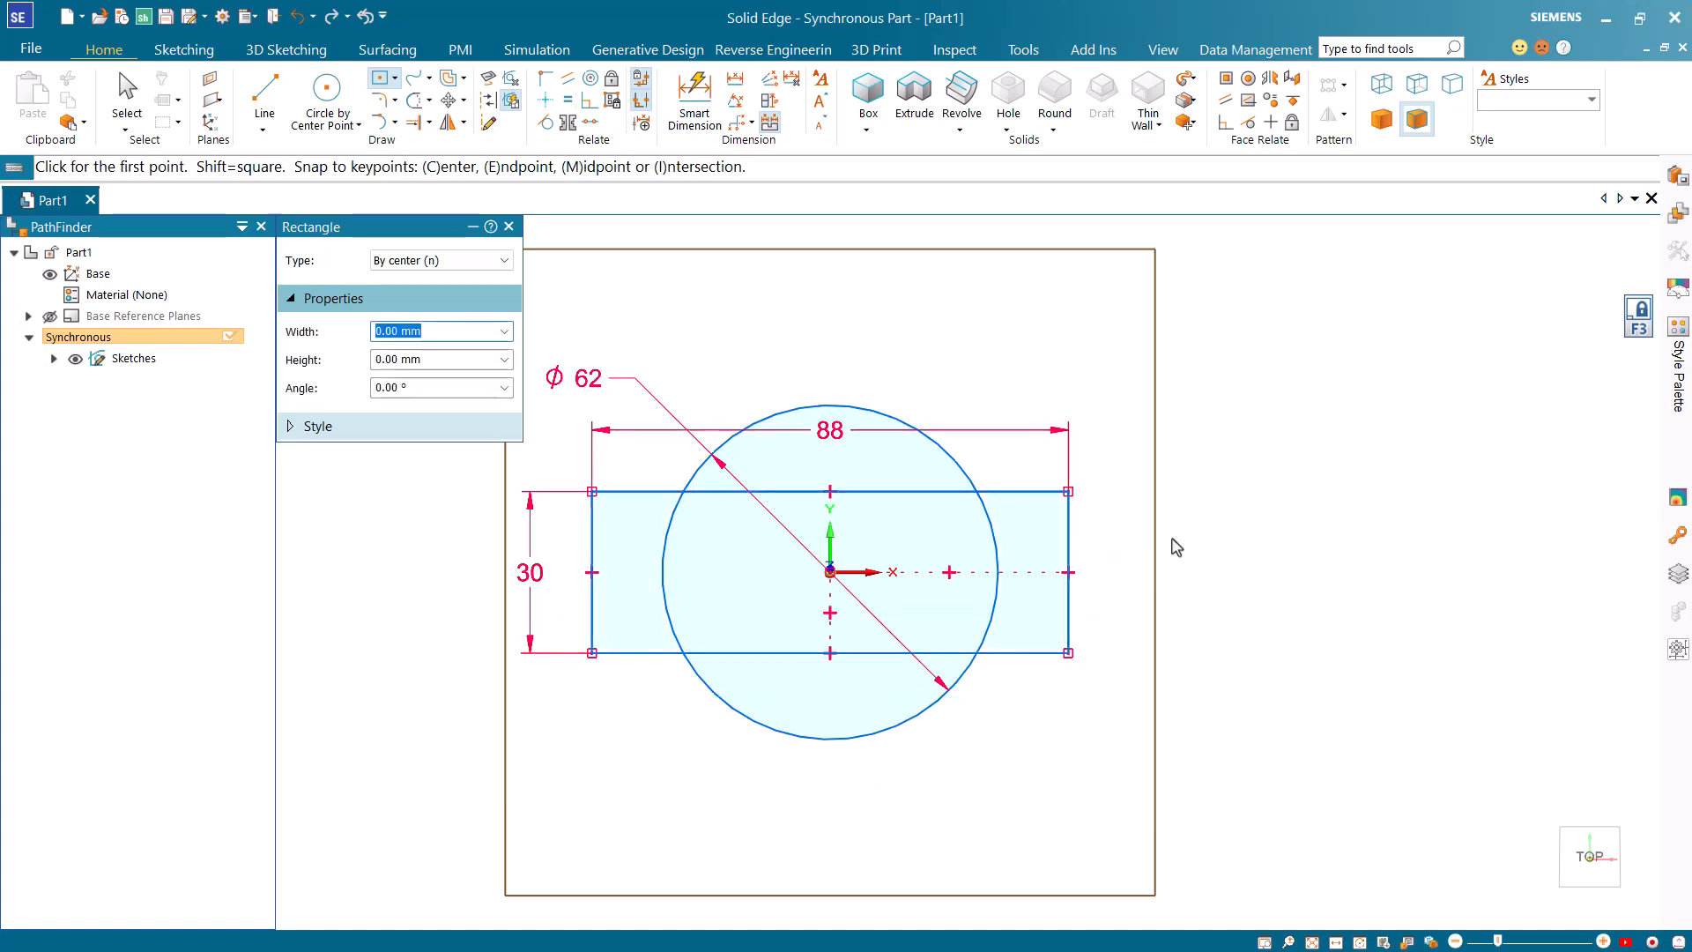
Extrude all regions of the circle and rectangle sketch upward by 30 mm.
key(ctrl+i)
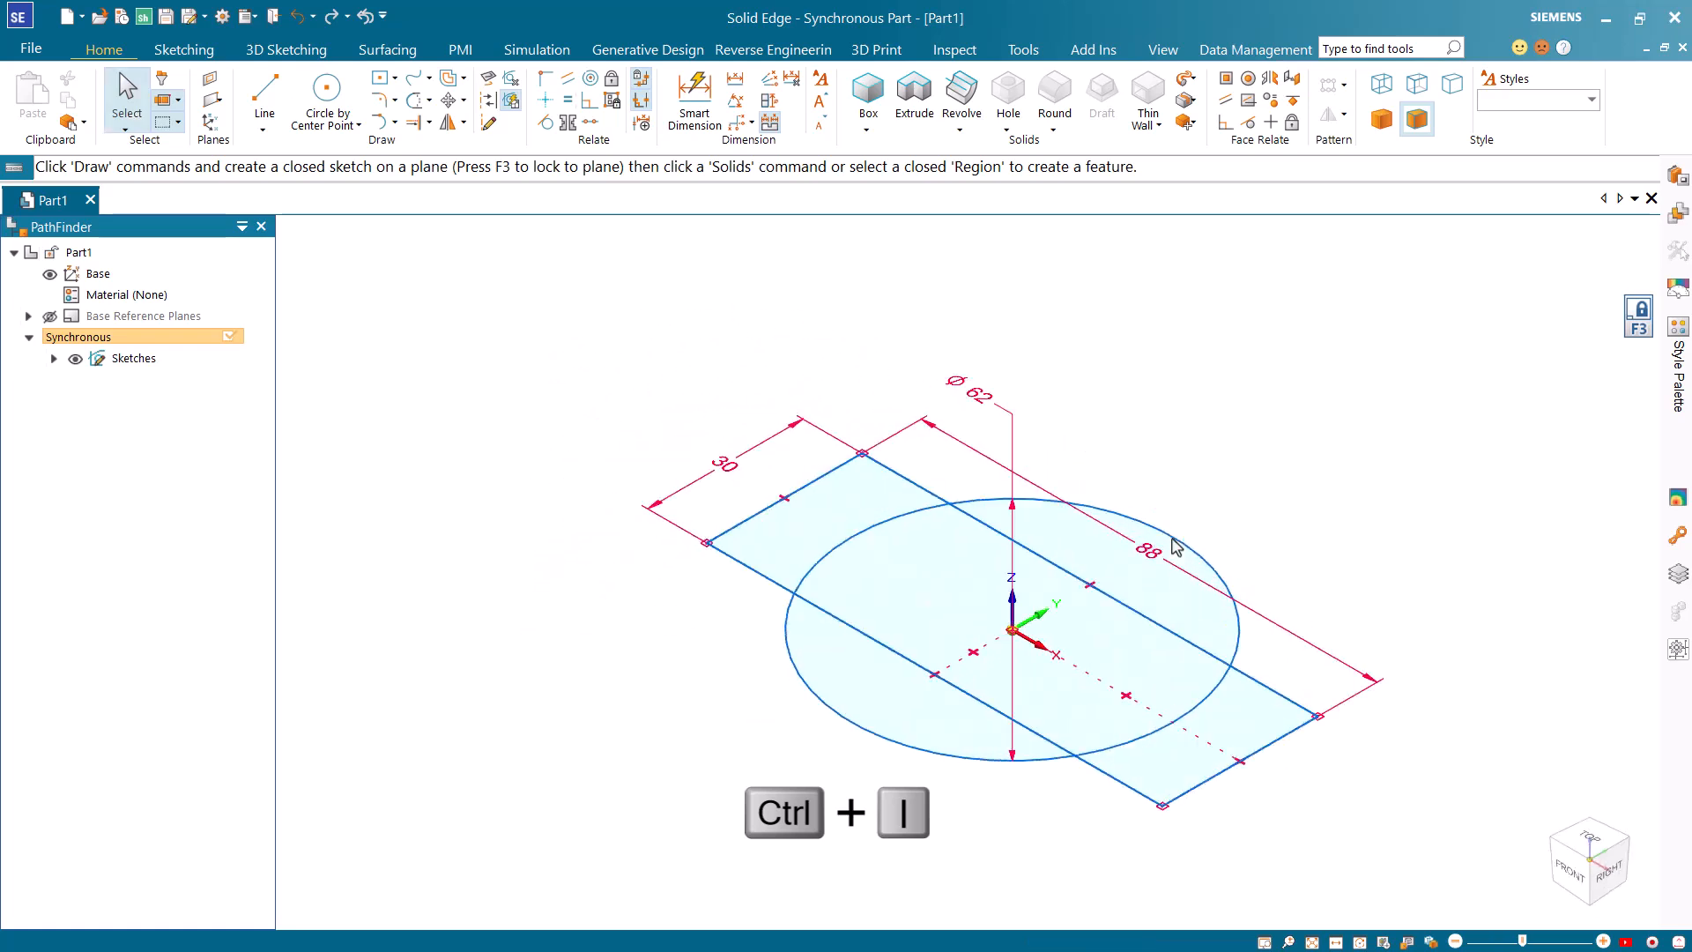
mouse_move(596, 302)
mouse_down()
mouse_move(672, 423)
mouse_move(1340, 838)
mouse_move(1427, 864)
mouse_up()
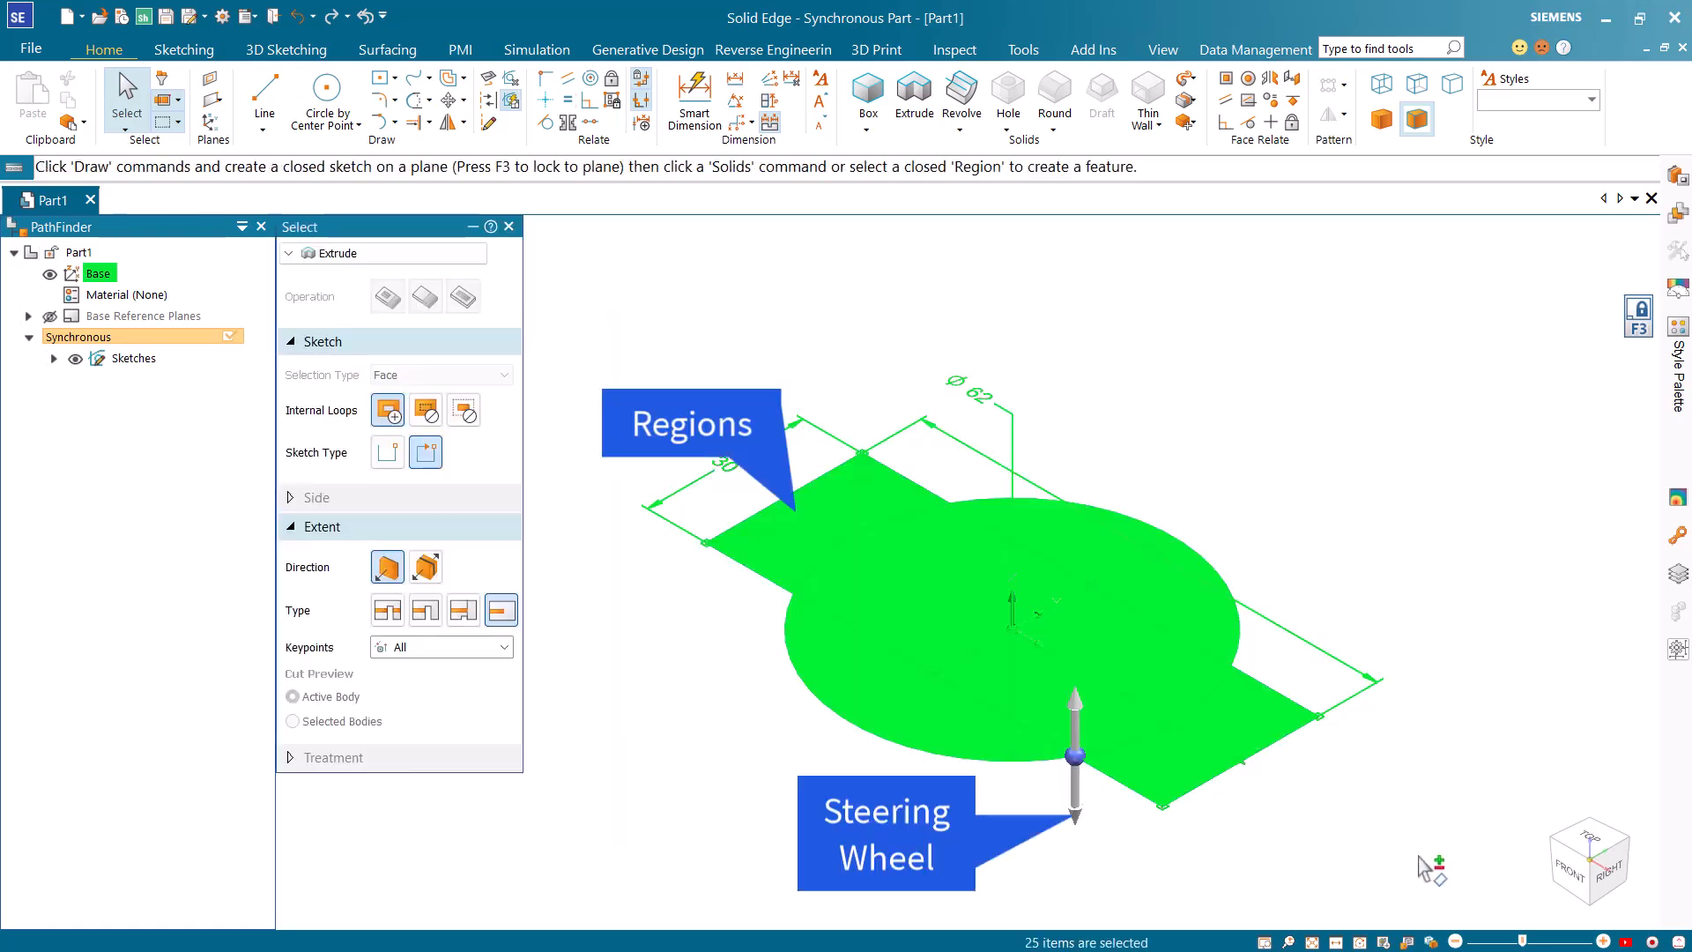
click(1077, 735)
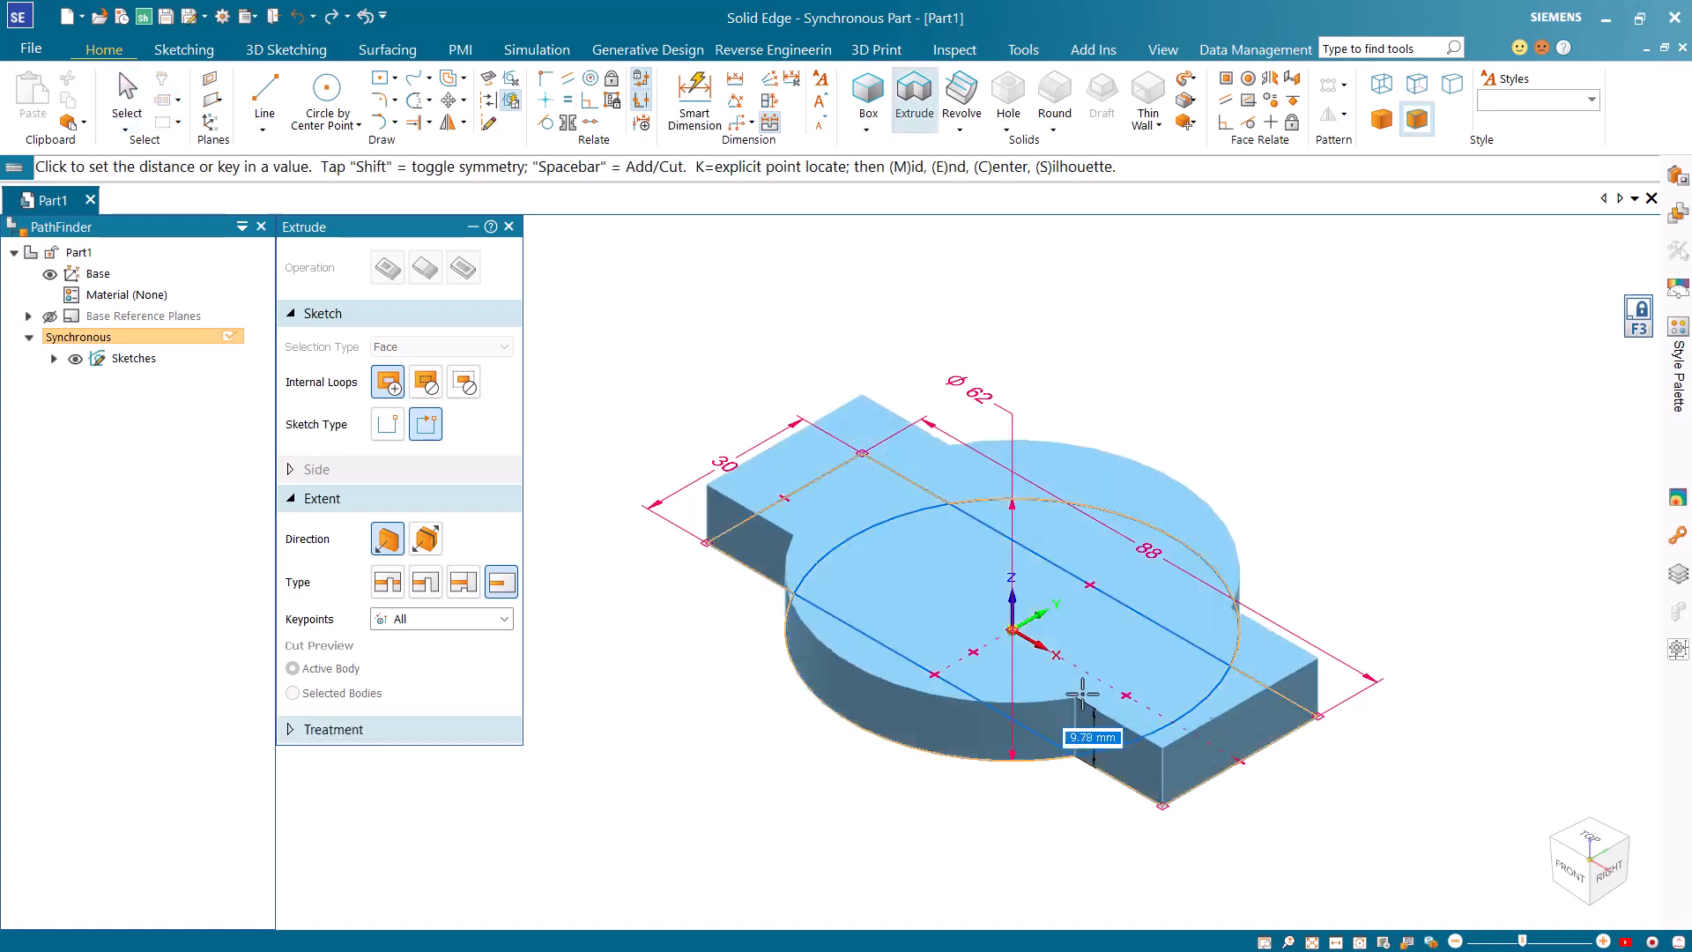
text(3)
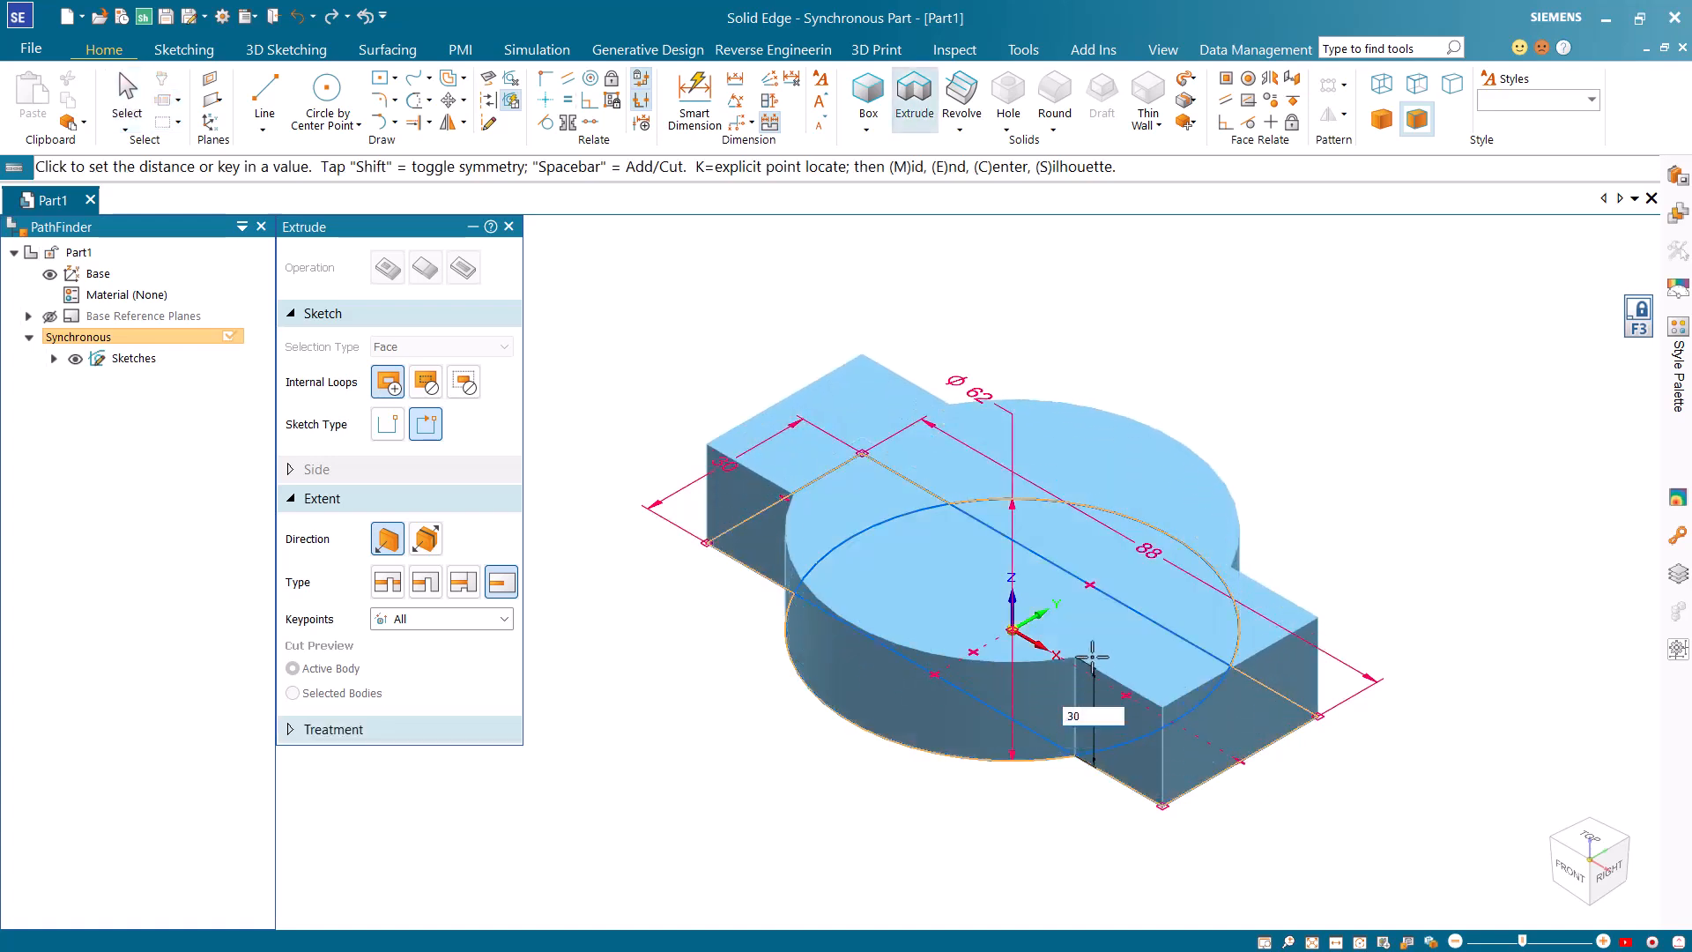
text(0)
key(Return)
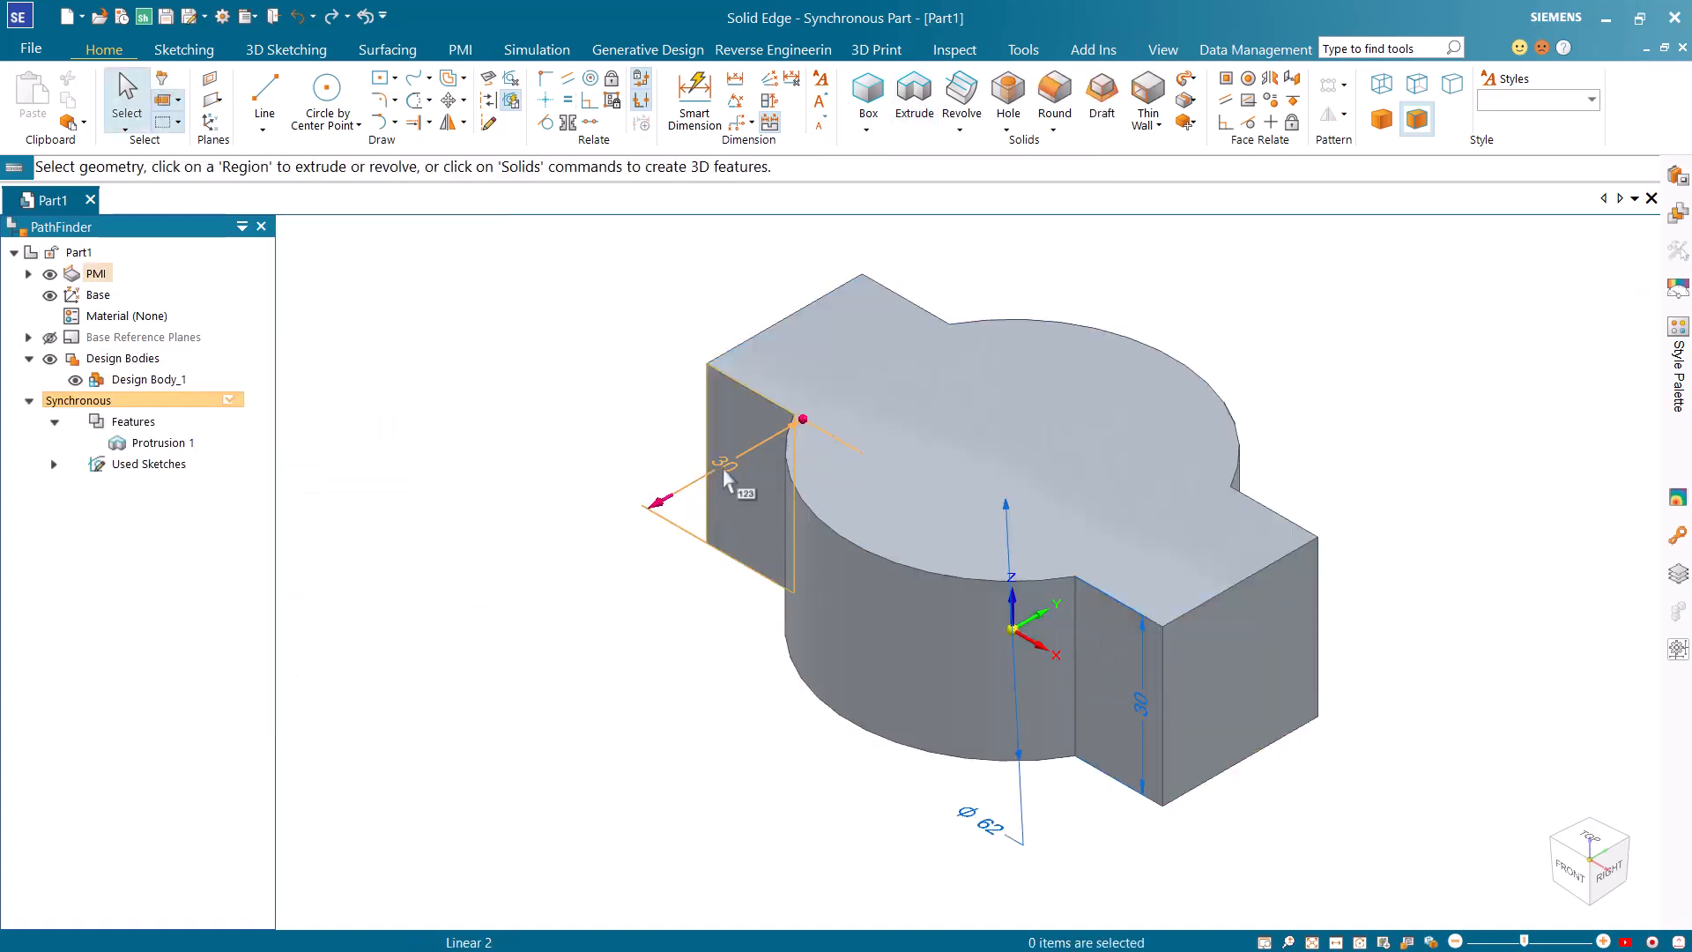
Set the width dimension of the rectangular block to 32 mm.
click(725, 476)
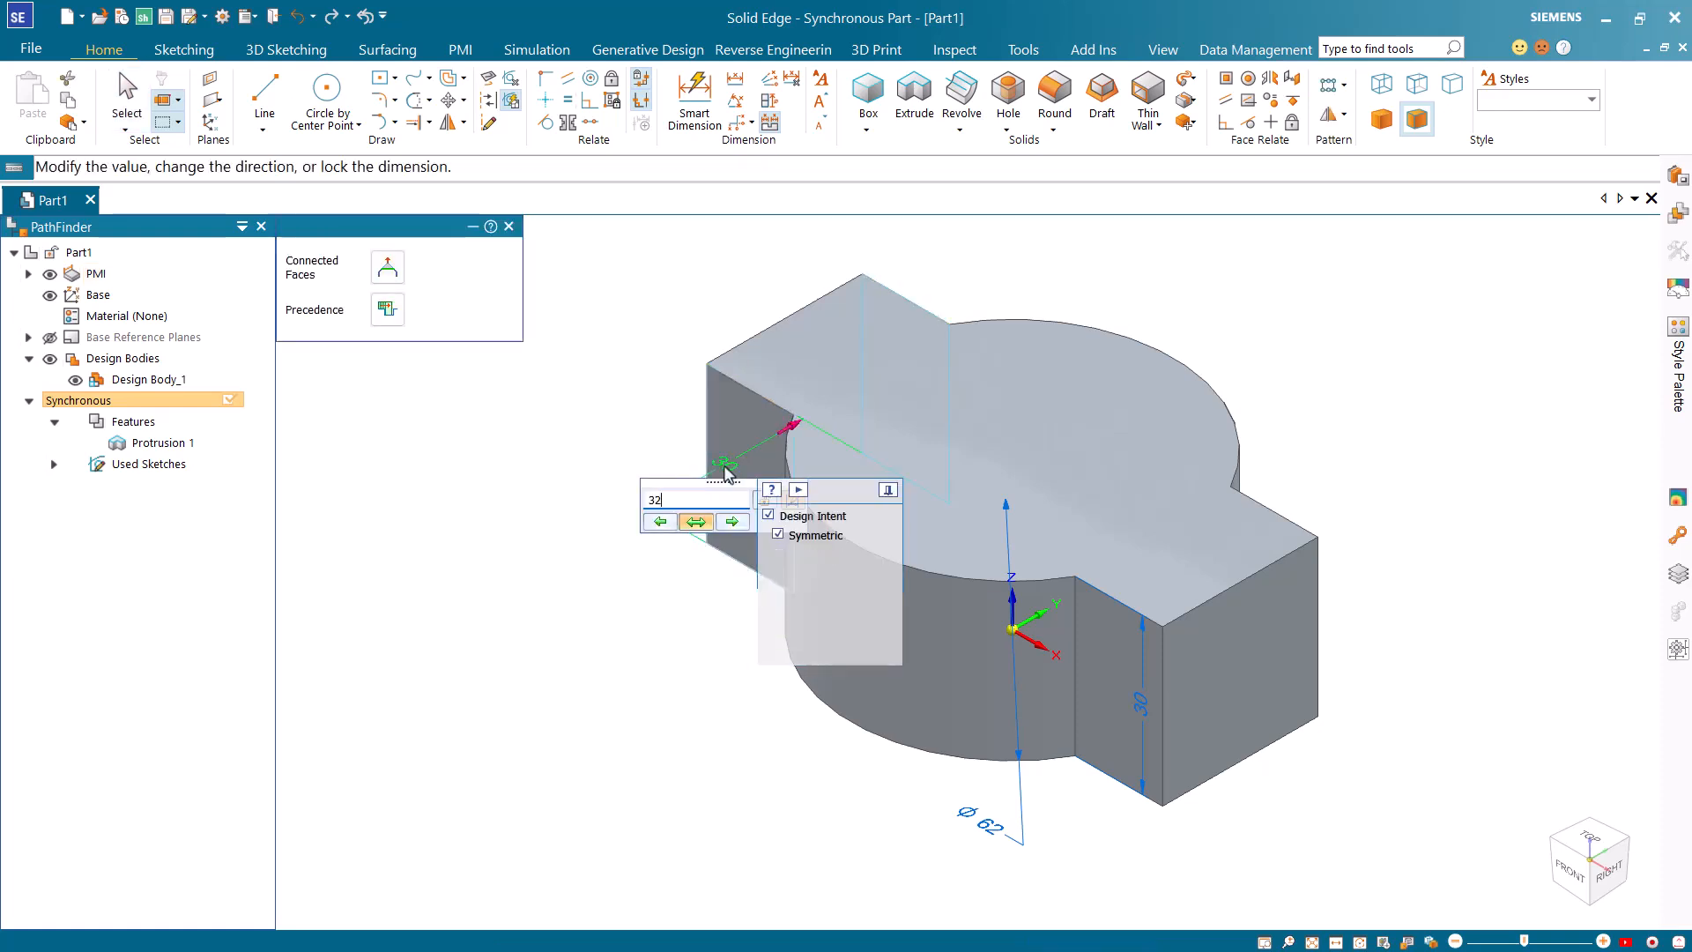
key(Return)
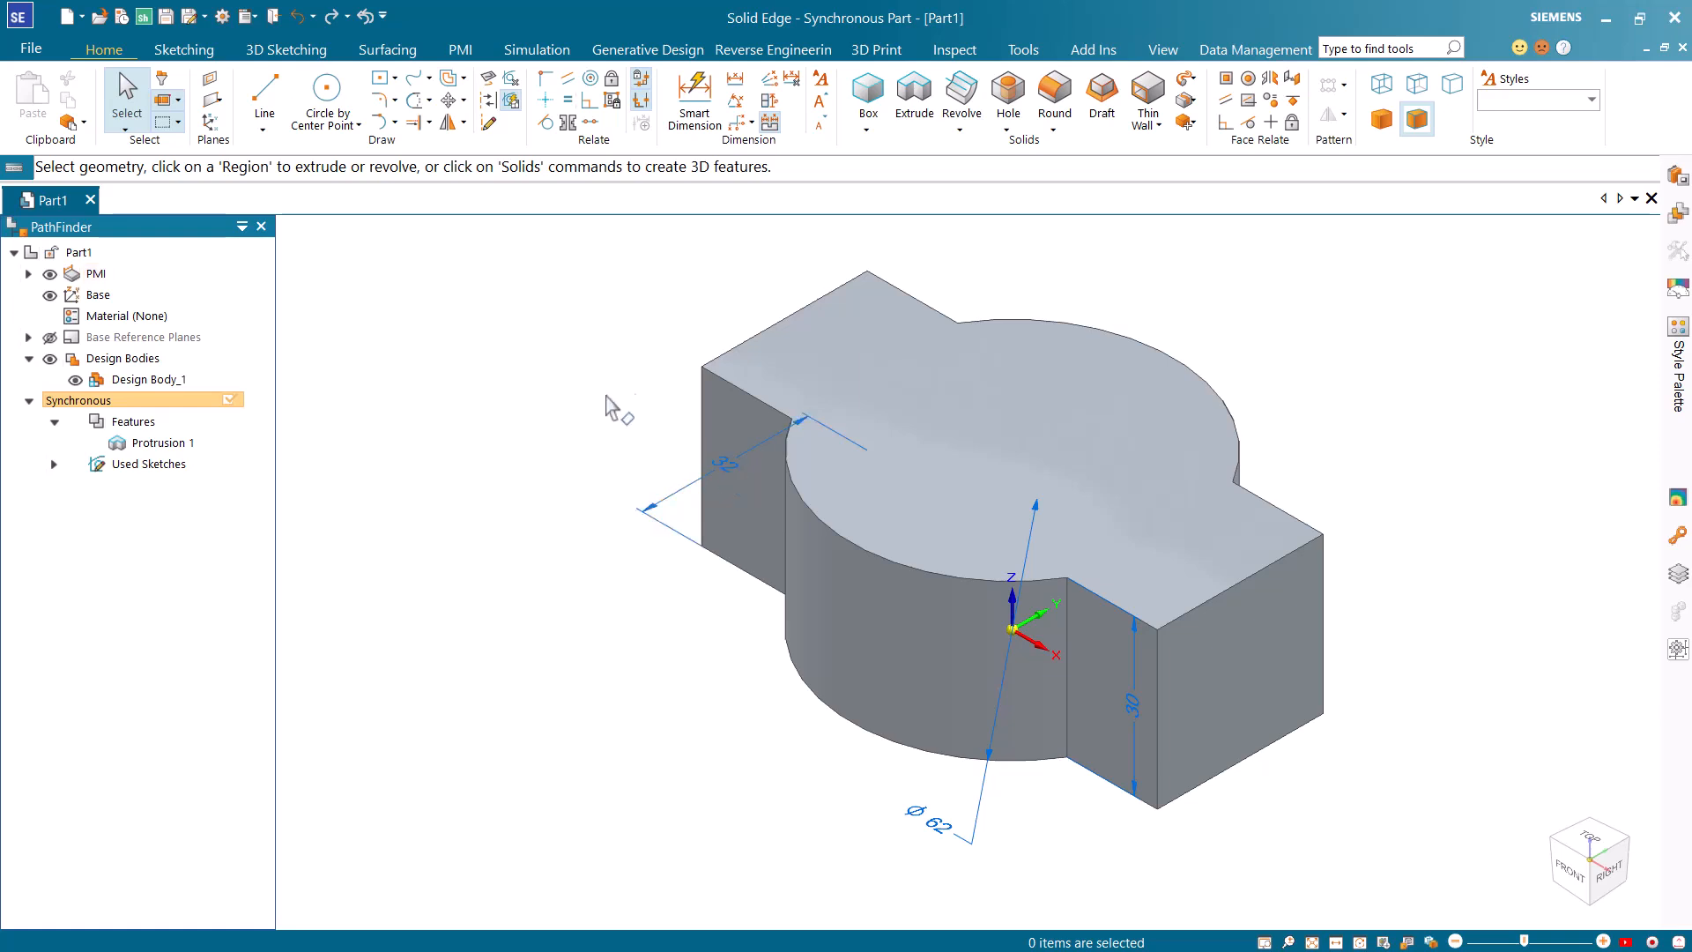
Dimension the block's overall length between its end edges and set it to 138 mm with the Symmetric design intent turned off.
click(696, 117)
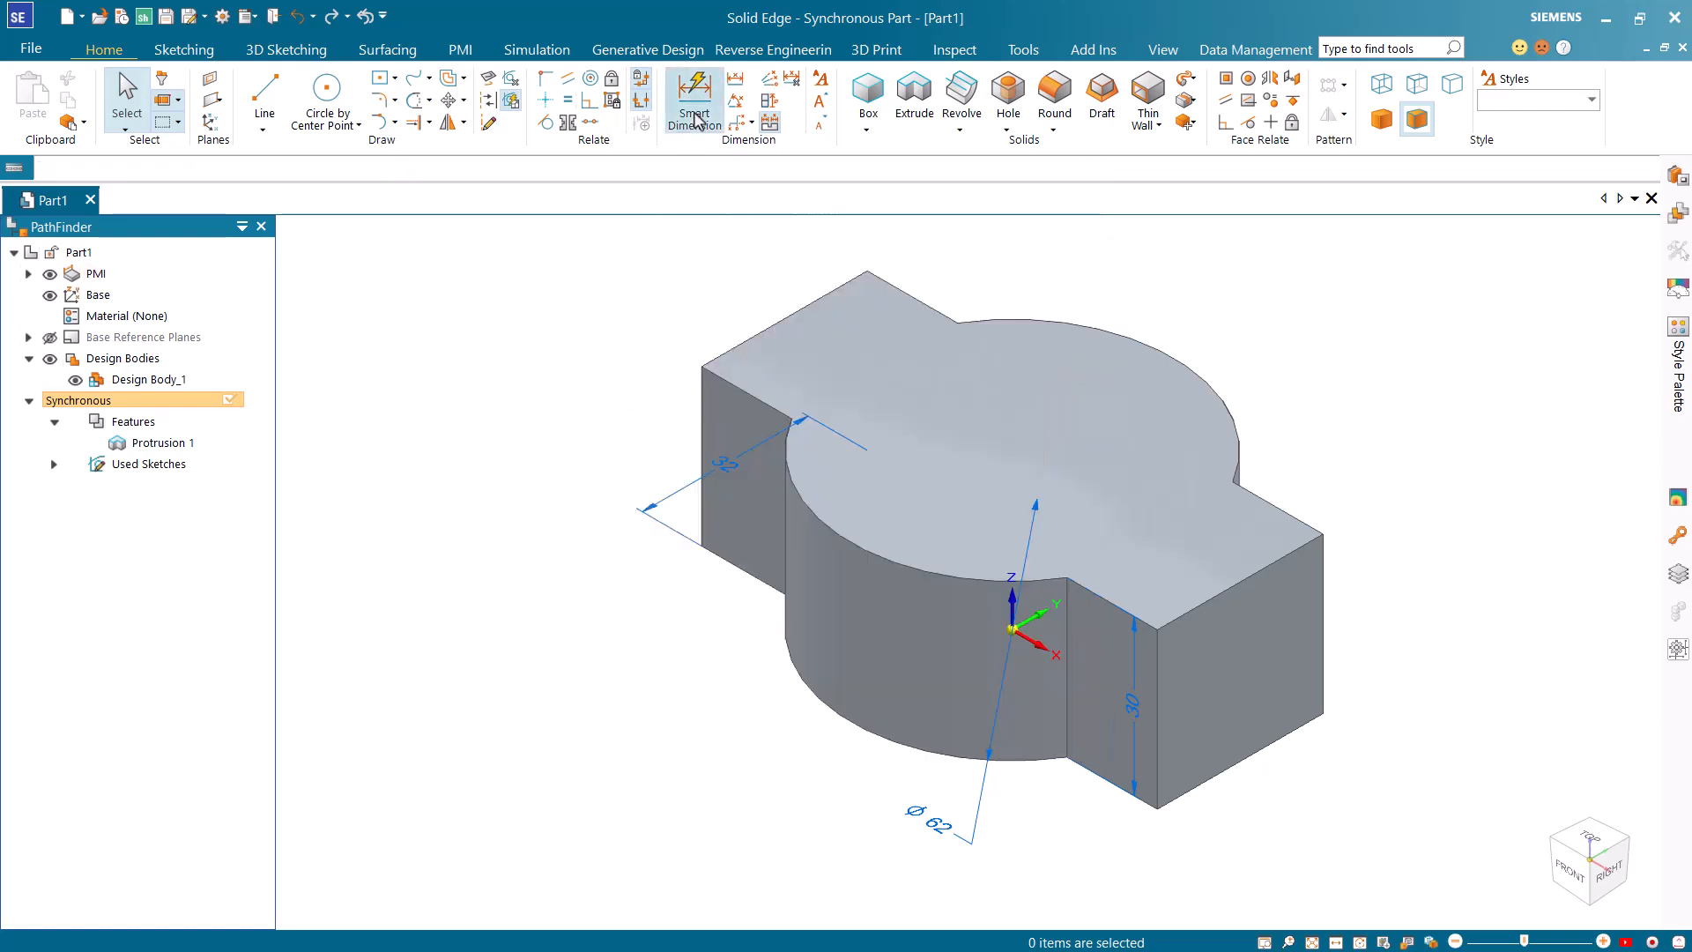
click(702, 414)
click(1157, 694)
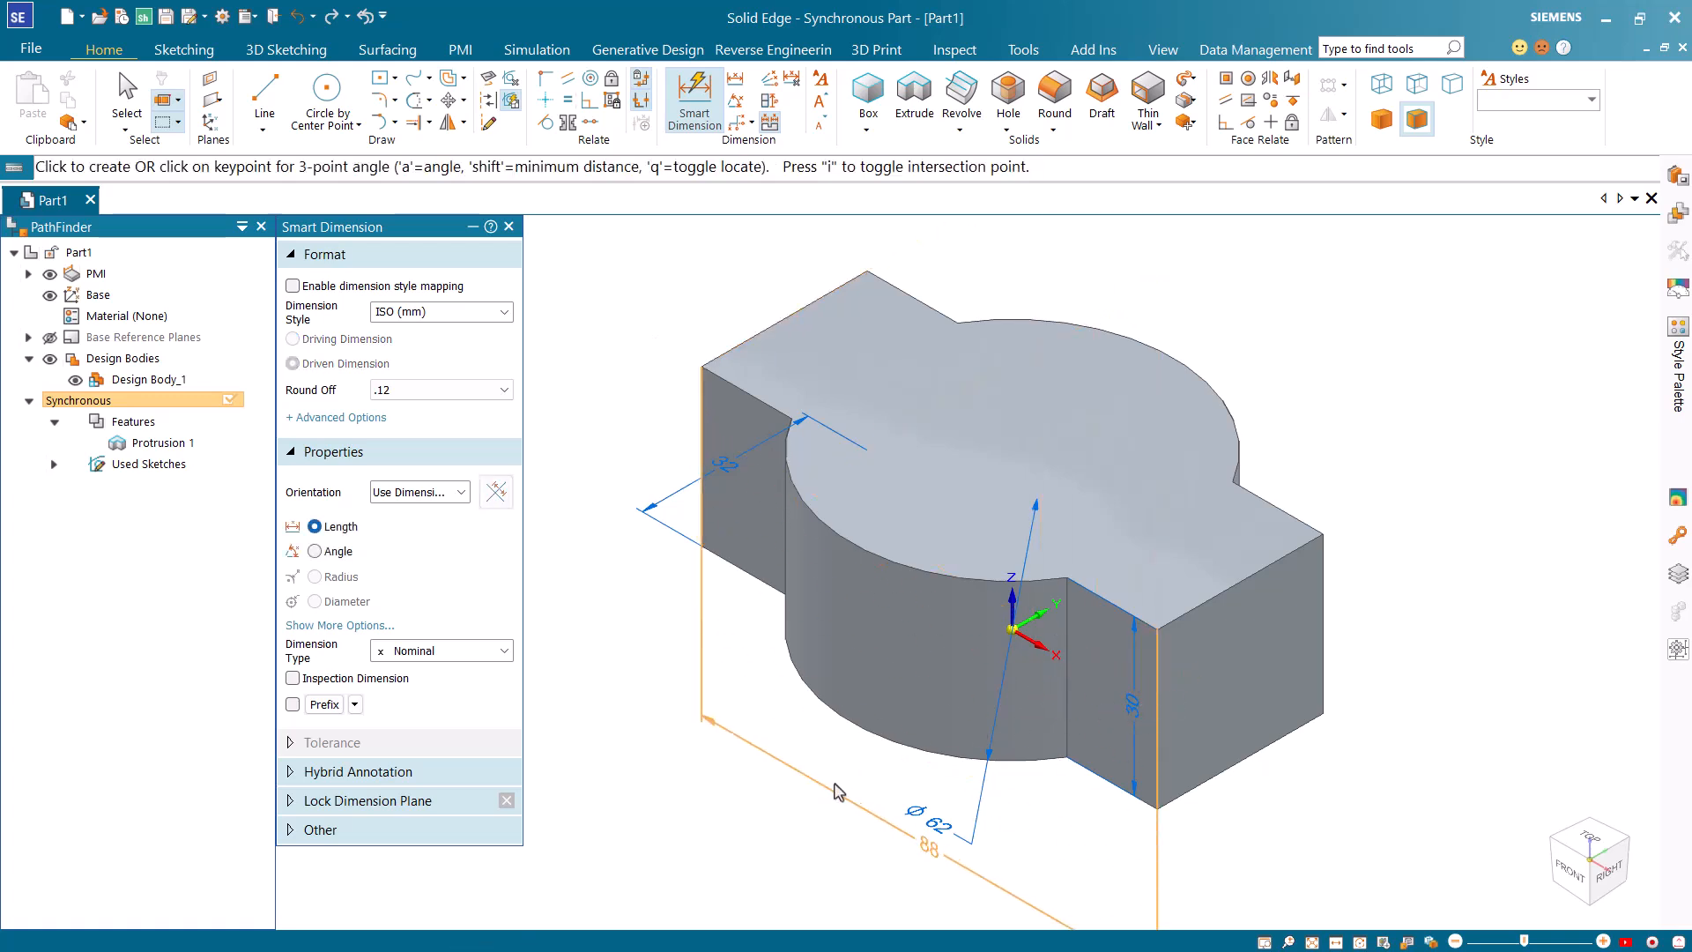
click(825, 797)
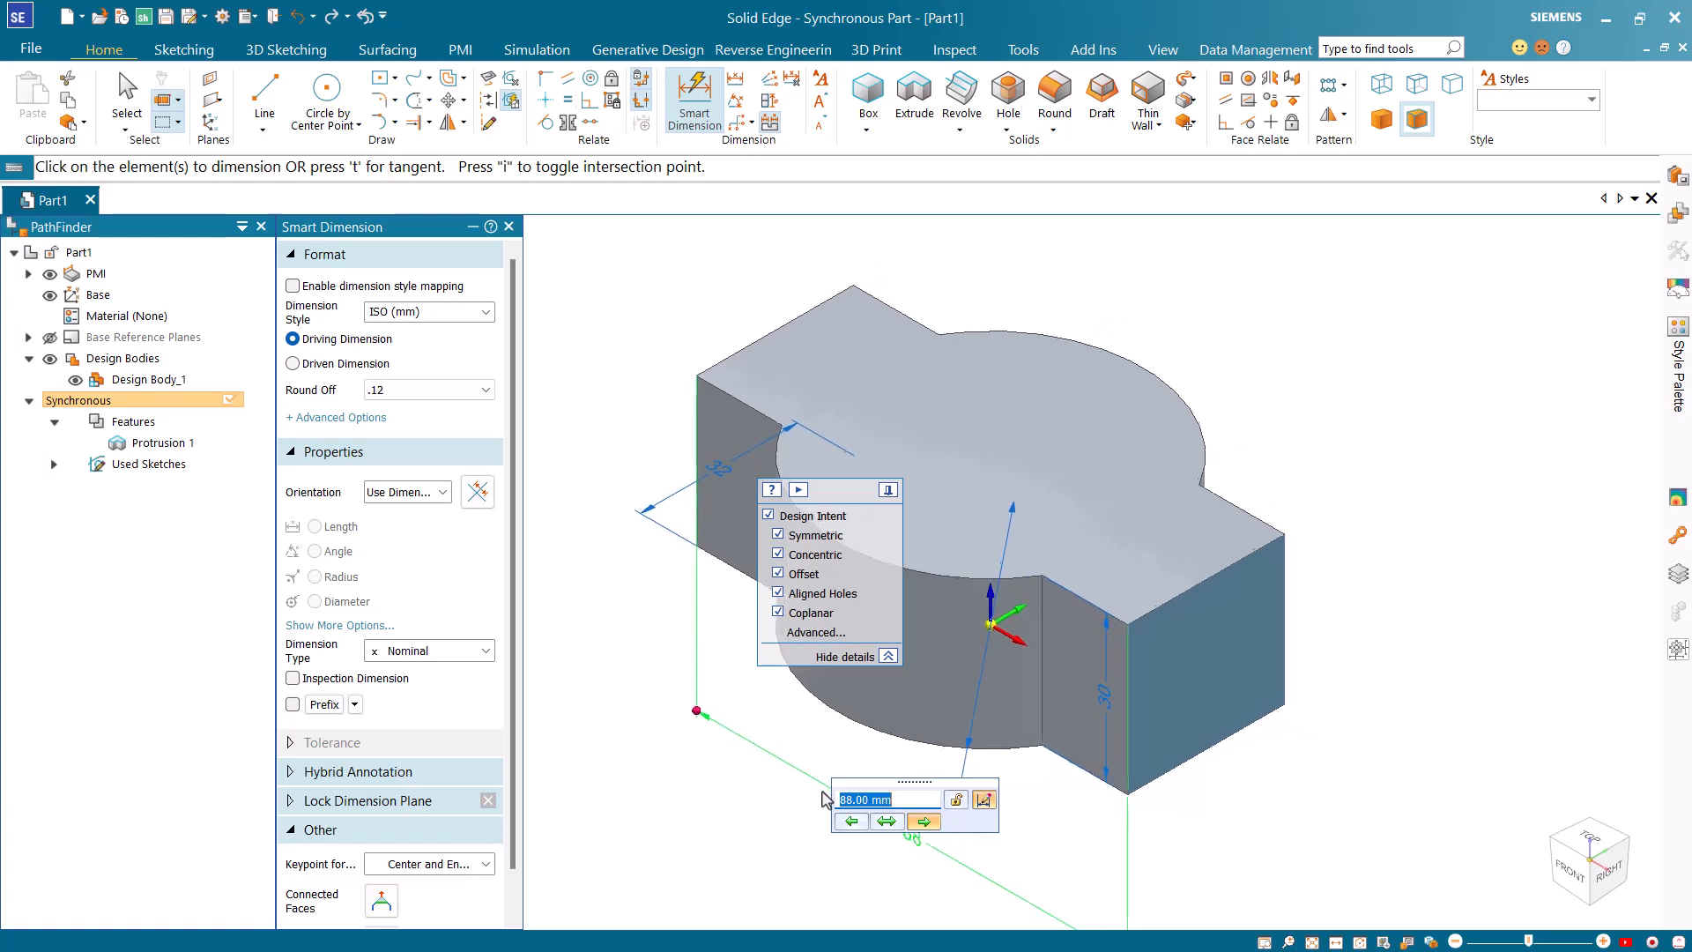
click(779, 535)
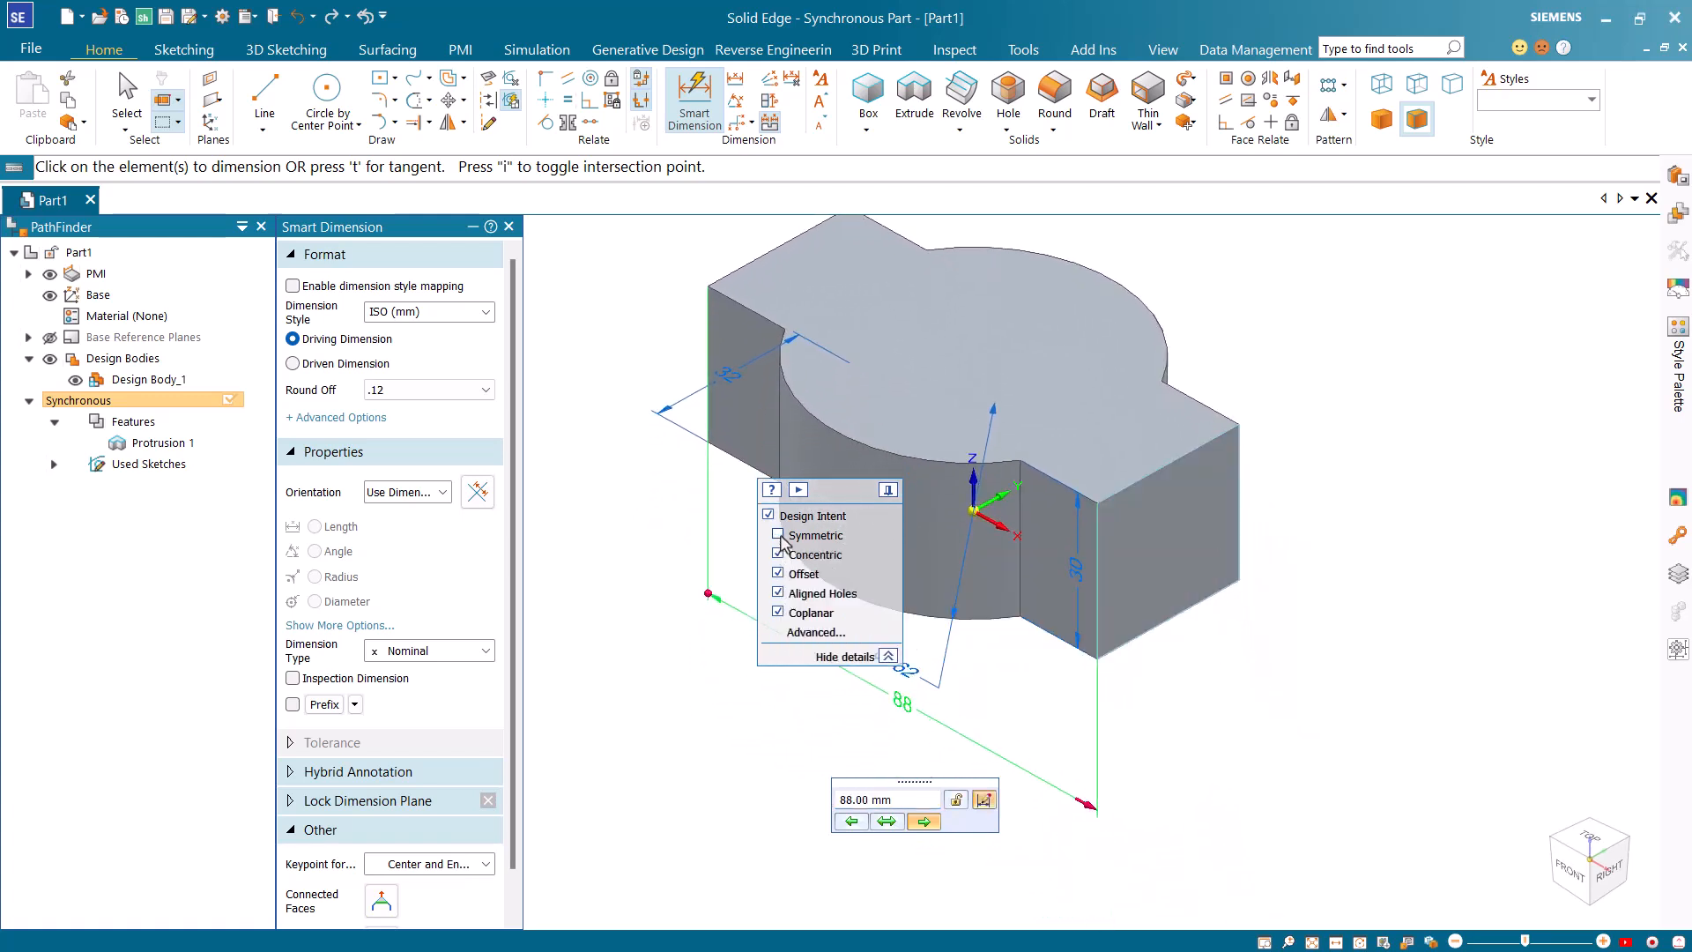
text(138)
key(Return)
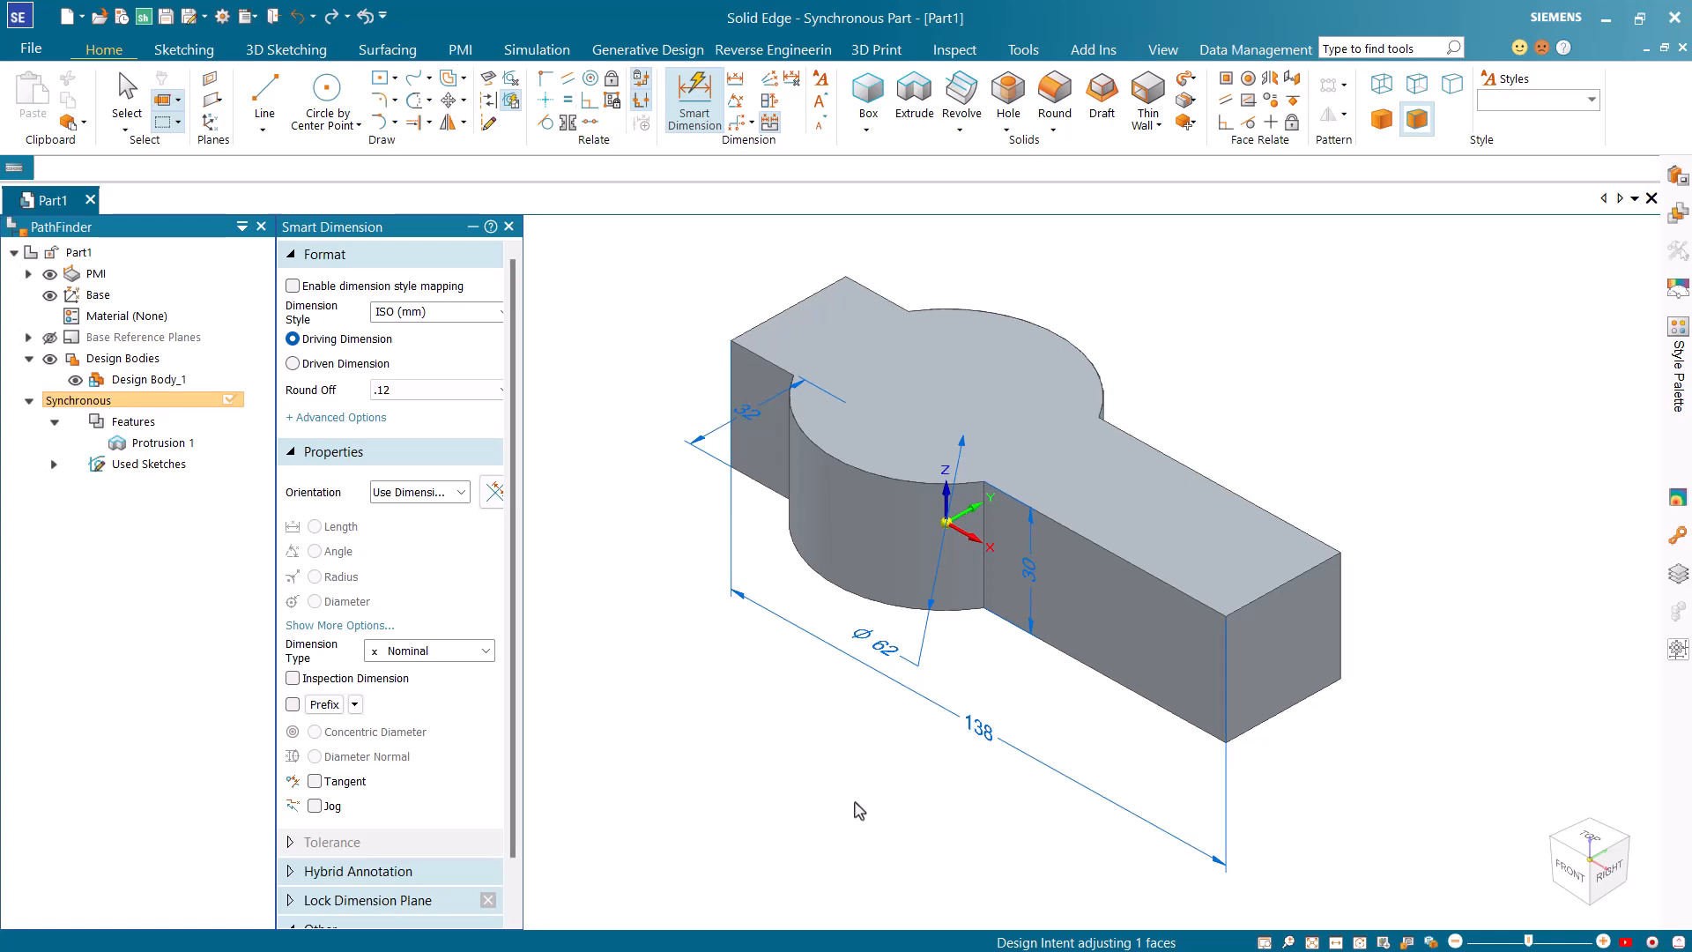
key(Escape)
Sketch a line about 66 mm long straight across the long arm's top face, splitting off its end region.
click(273, 95)
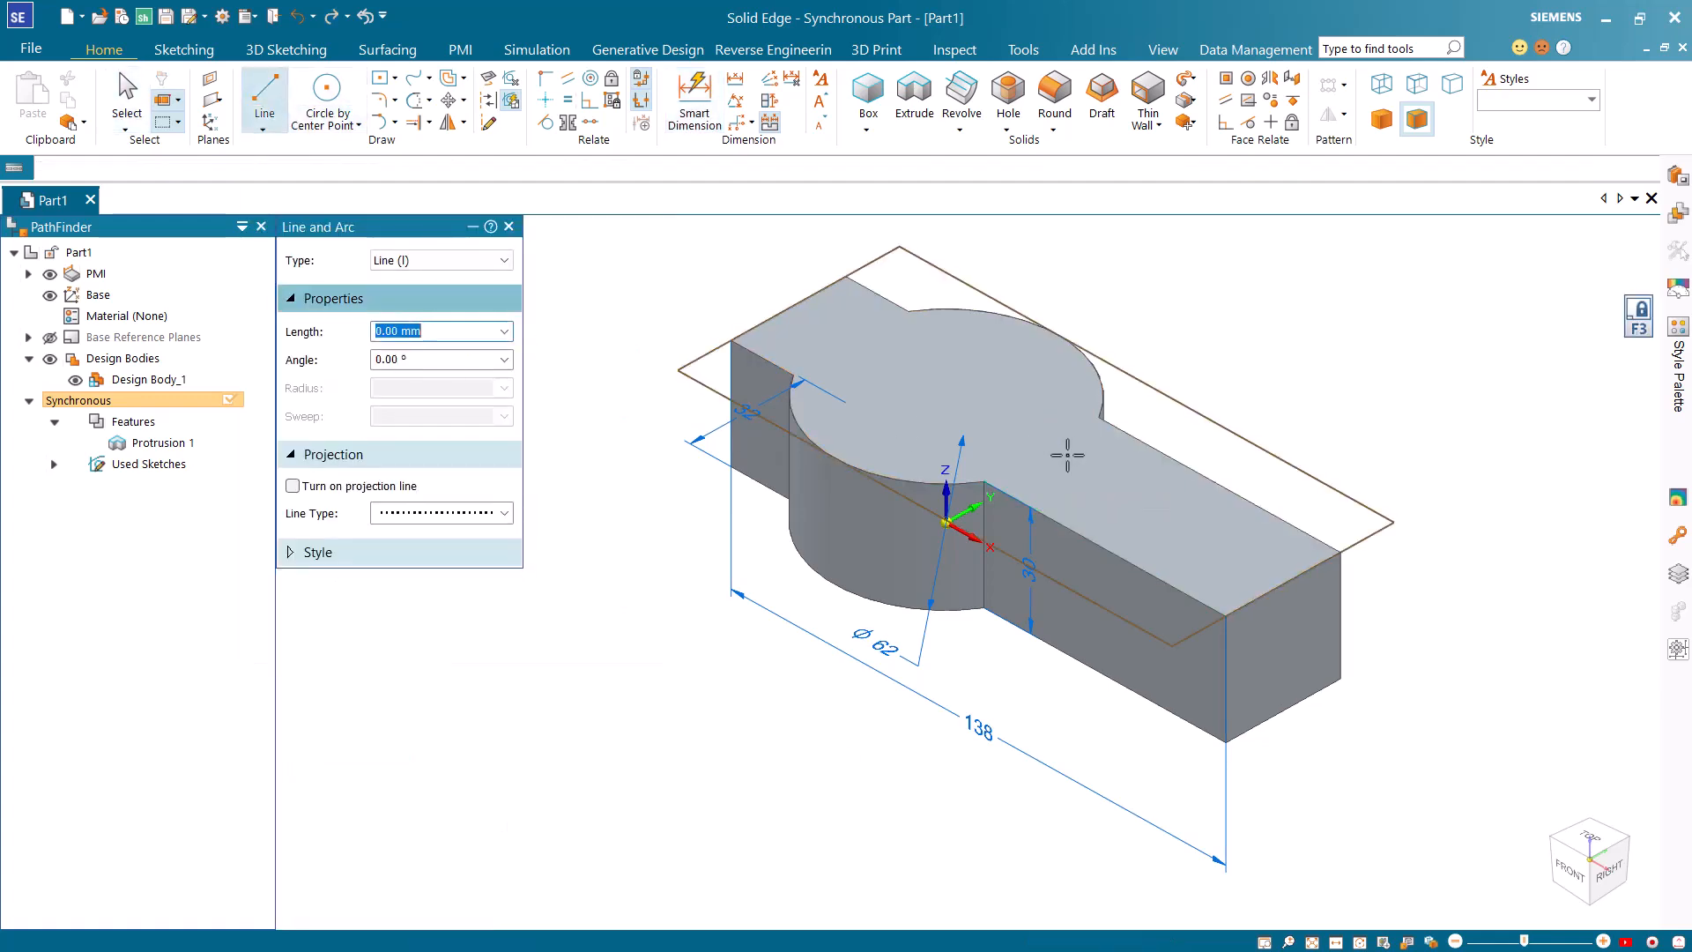
click(1065, 584)
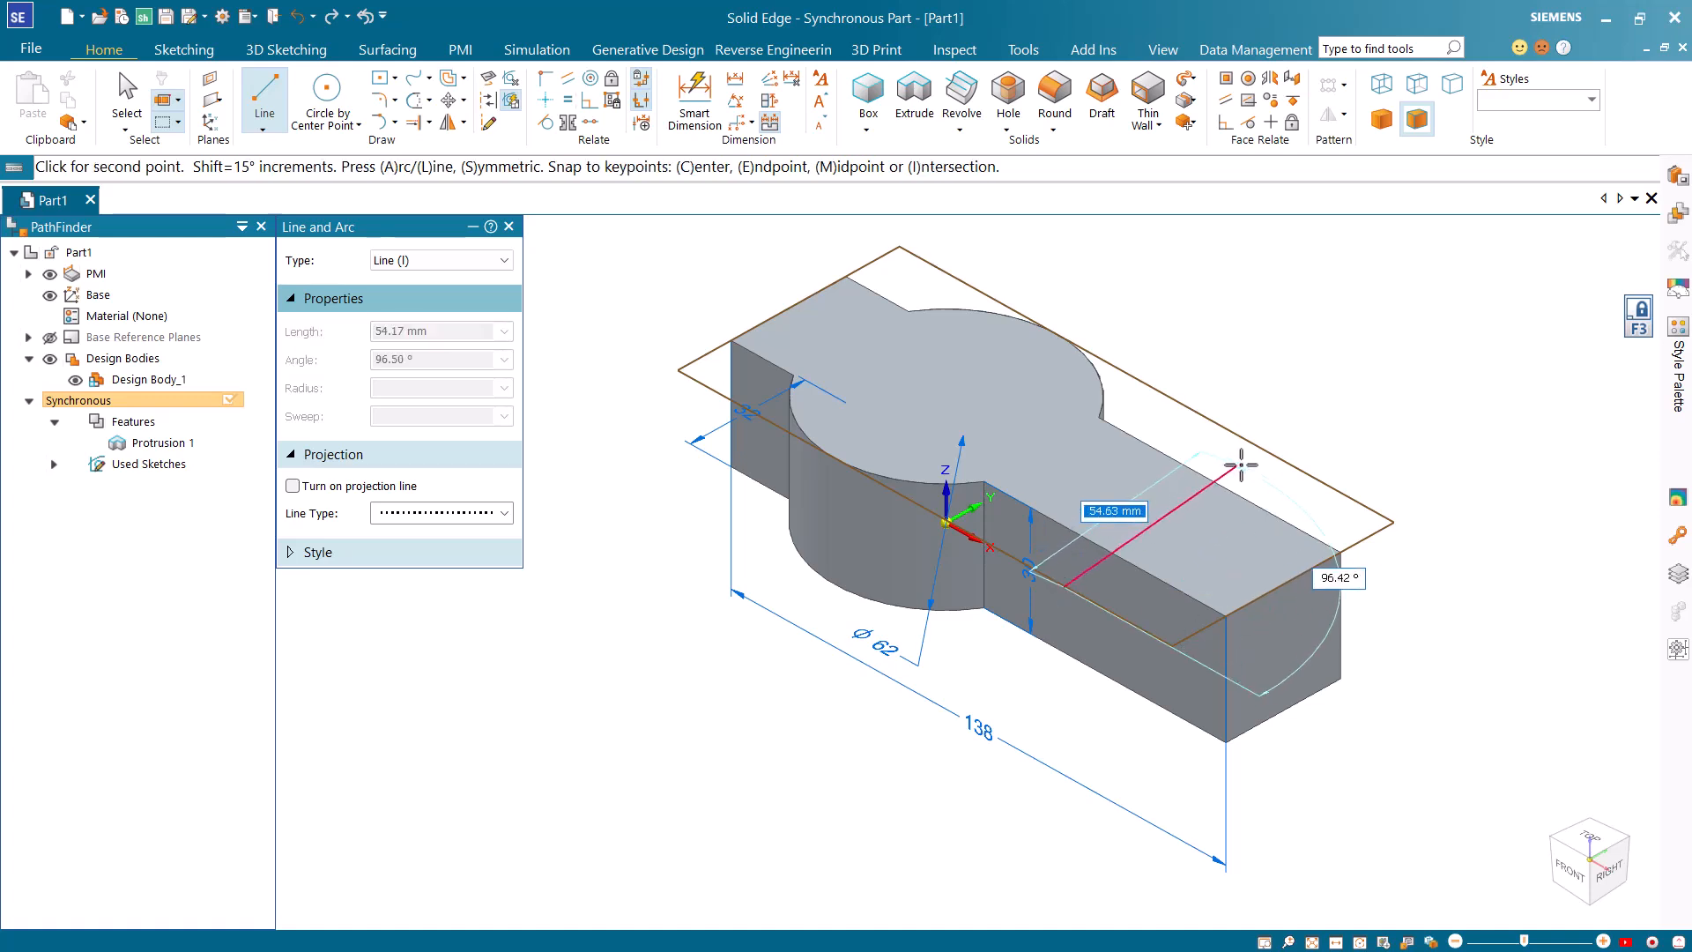
click(1293, 456)
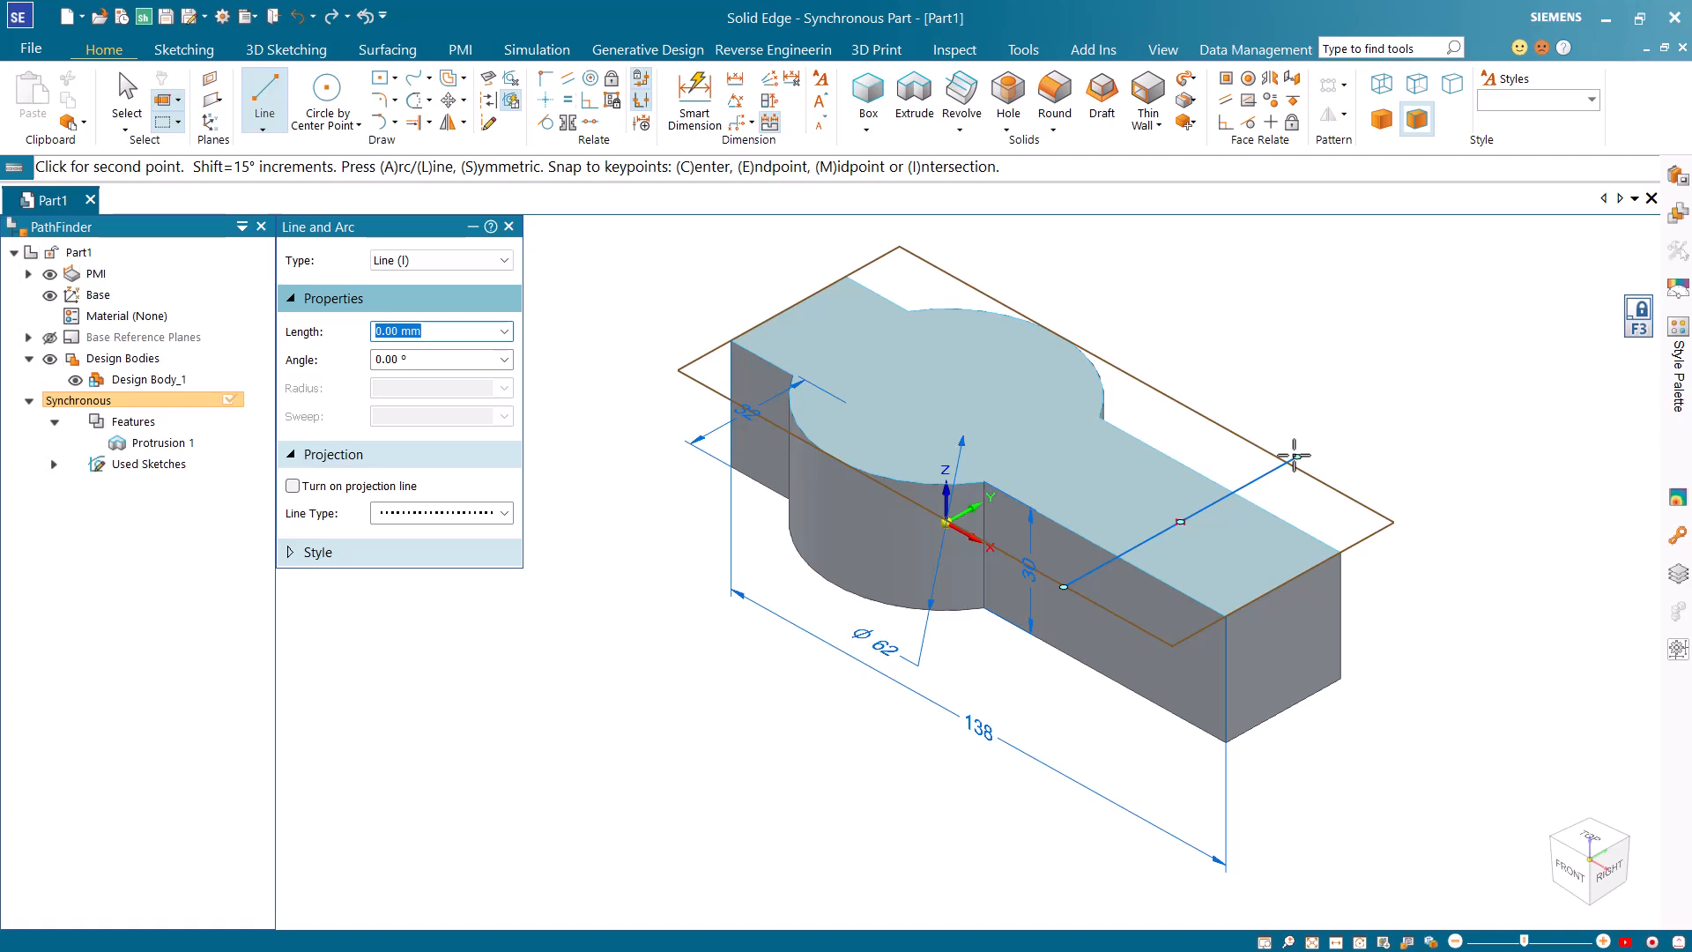
key(Escape)
Extrude the split-off end region of the long arm upward to an overall height of about 84 mm.
click(1265, 548)
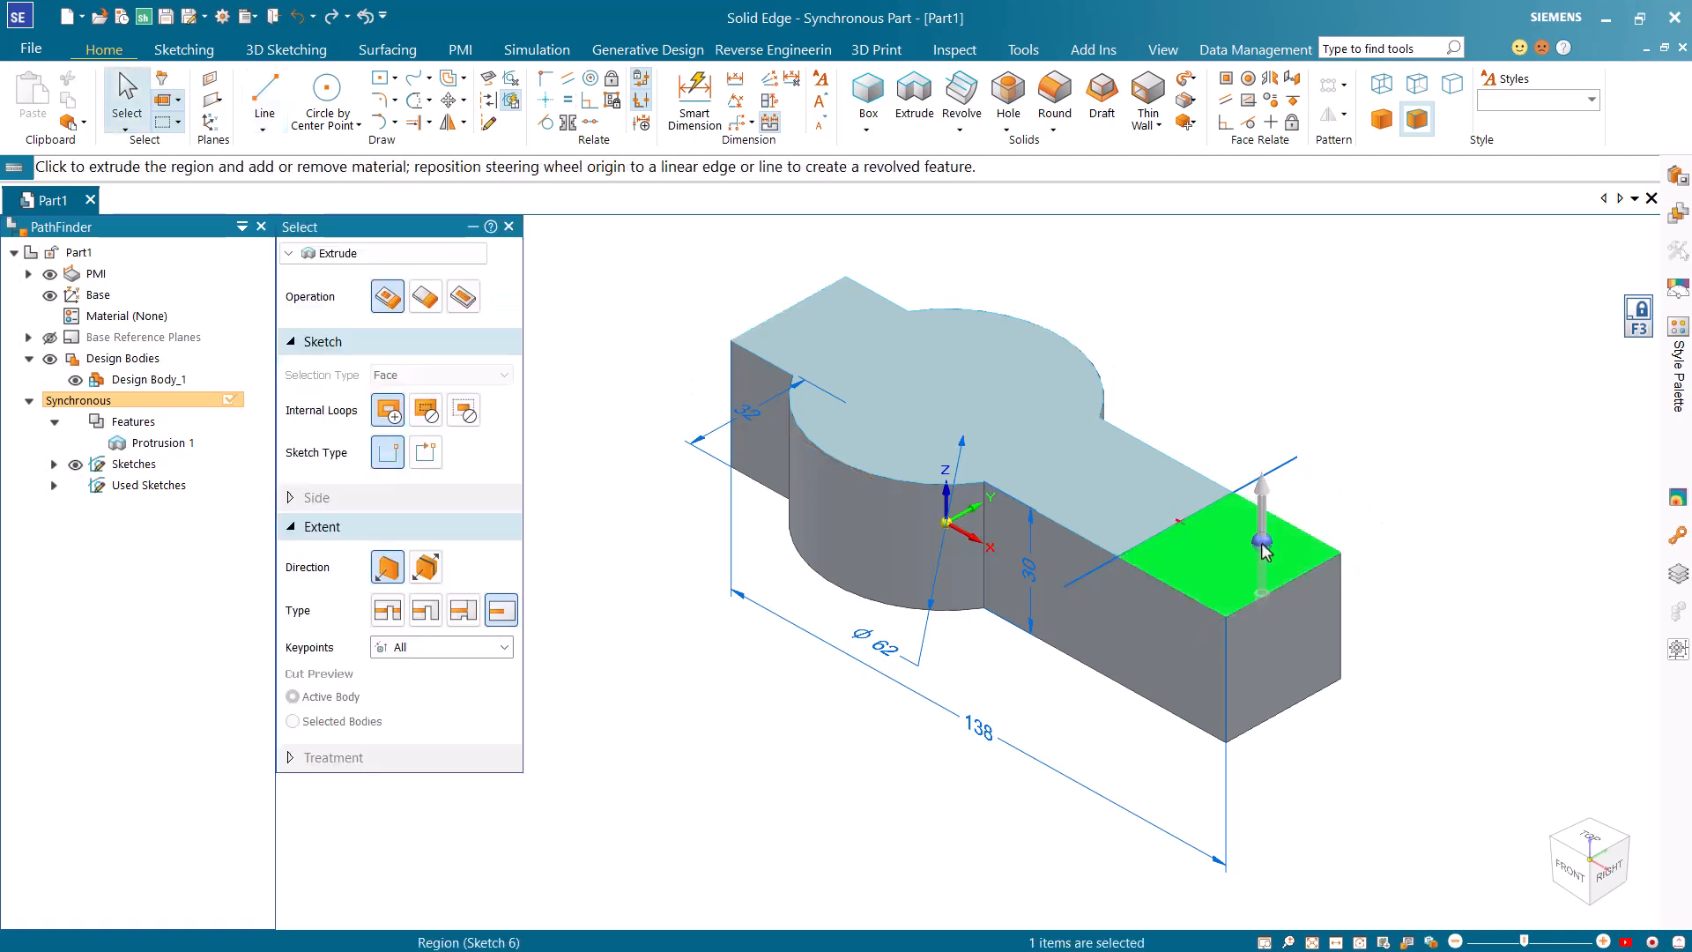
click(1262, 511)
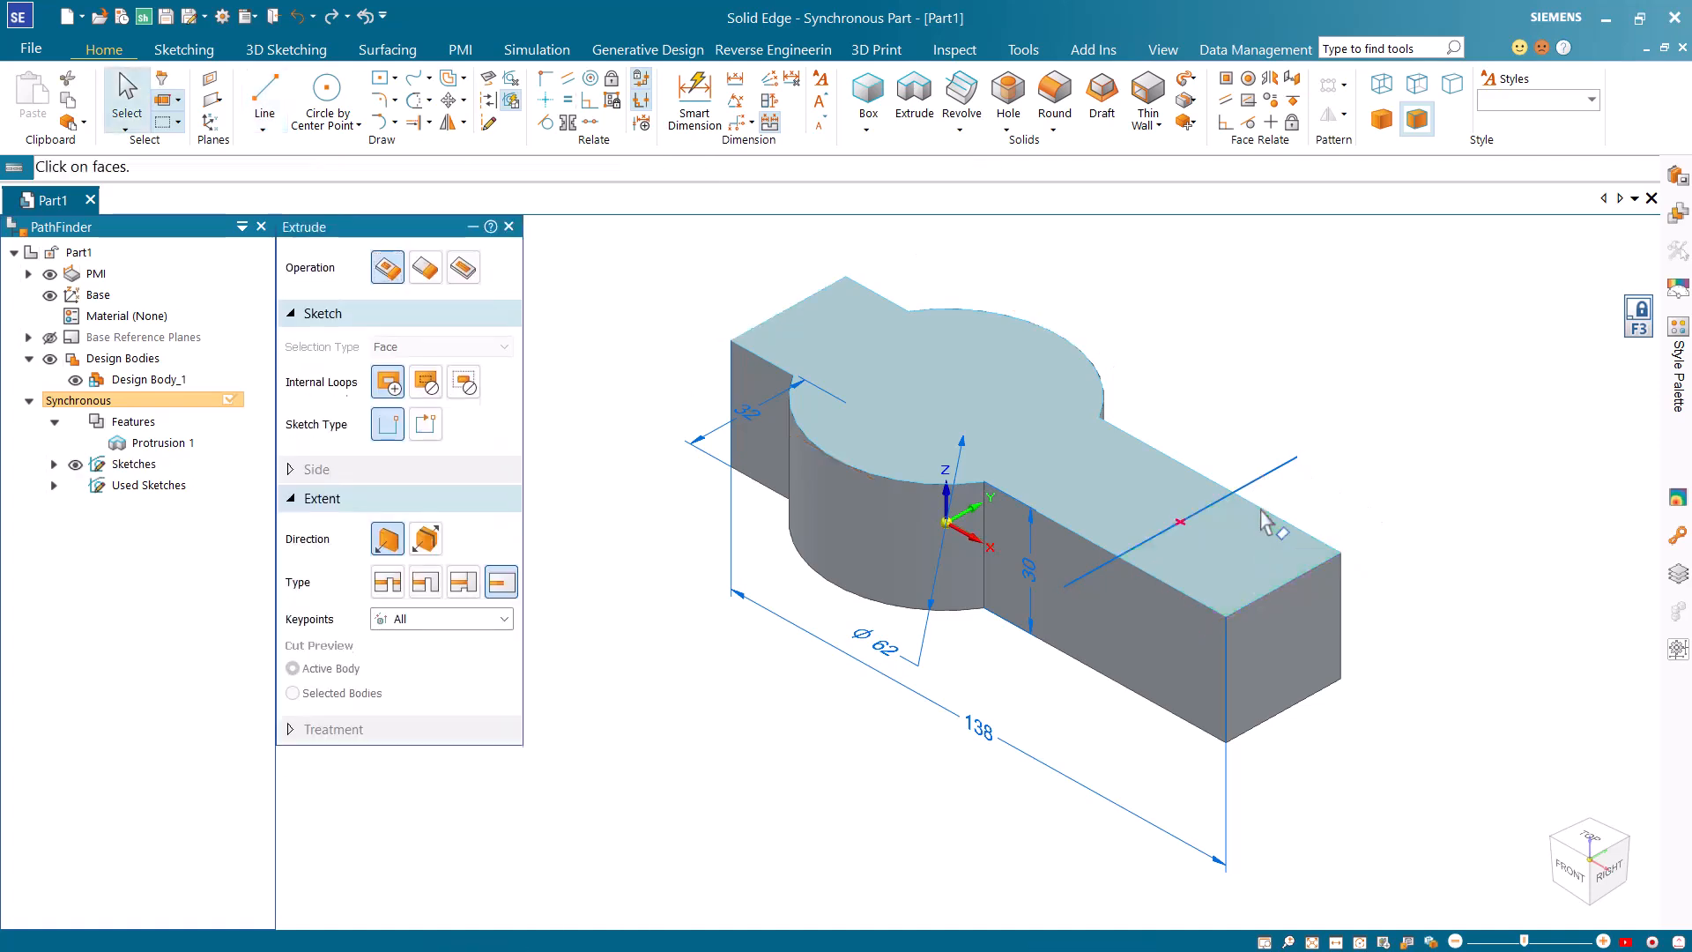
click(1292, 317)
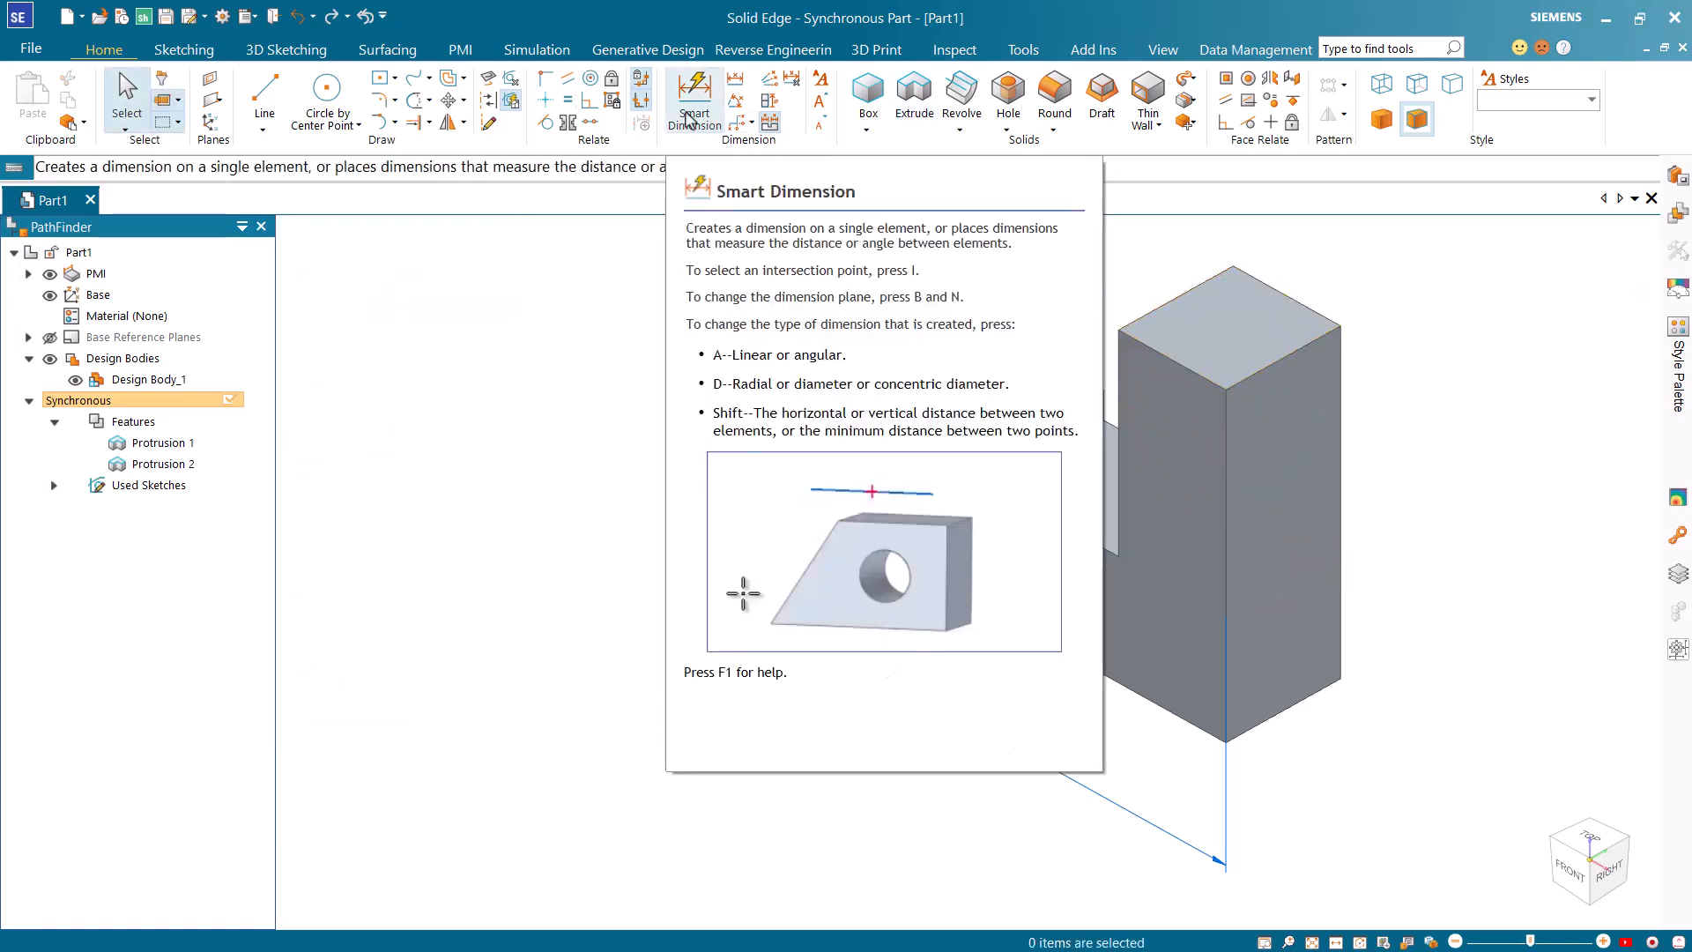
Dimension the full height of the upright block's outer vertical edge and set it to 100 mm.
click(696, 101)
click(1340, 445)
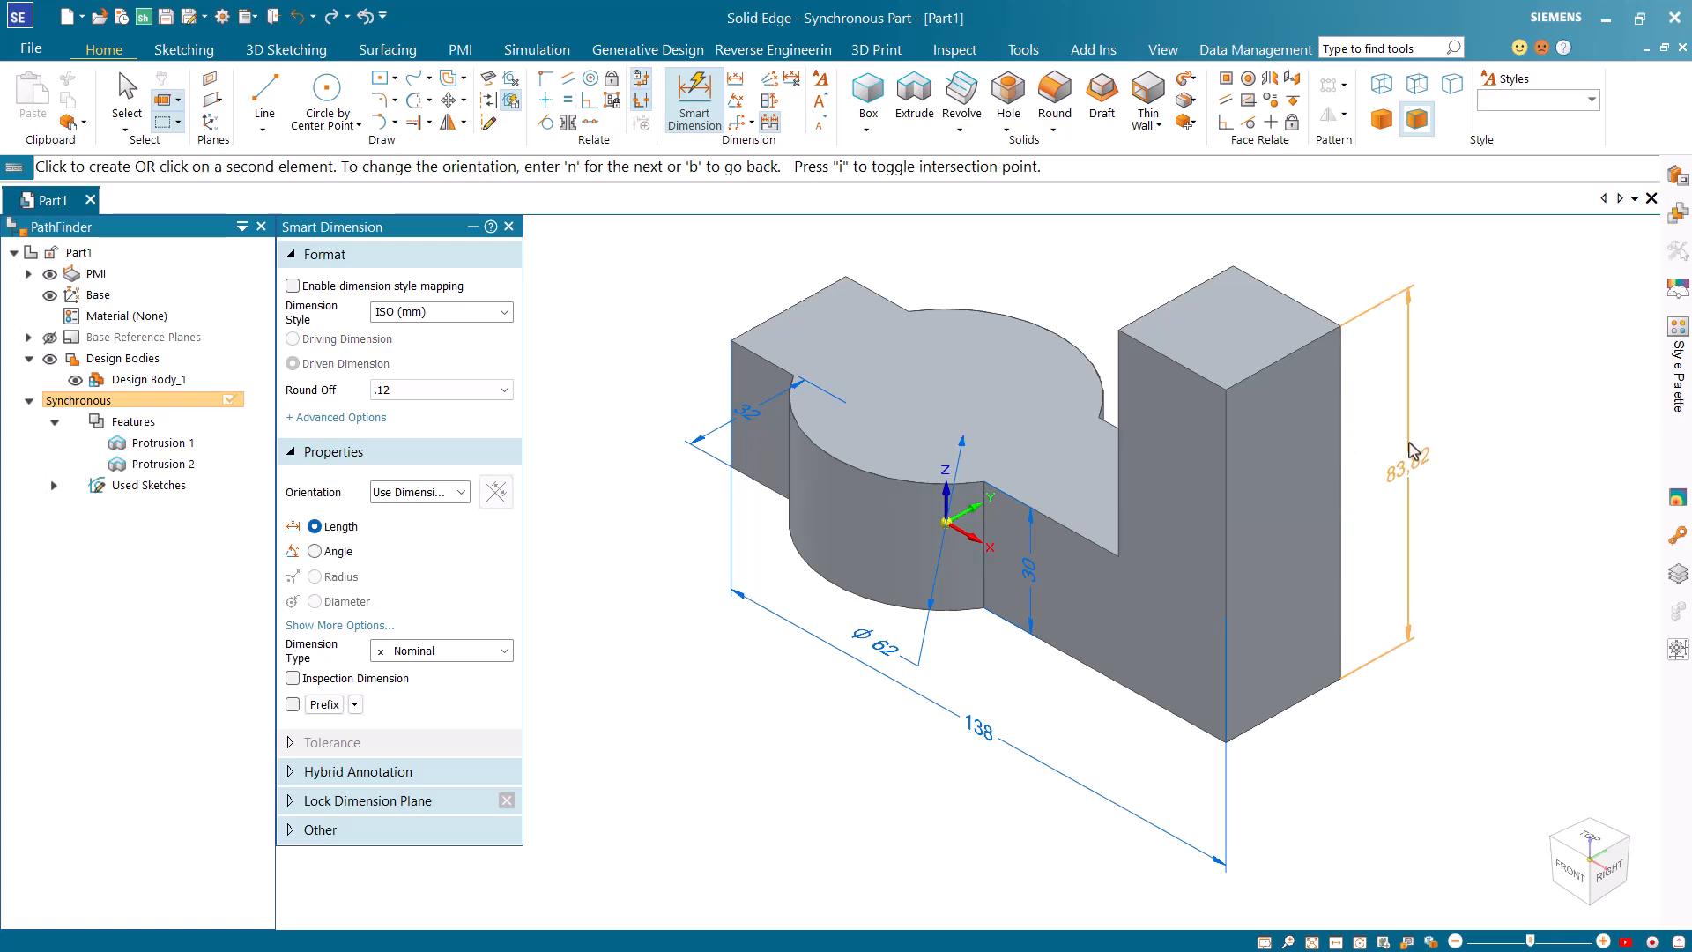
click(1414, 451)
text(100)
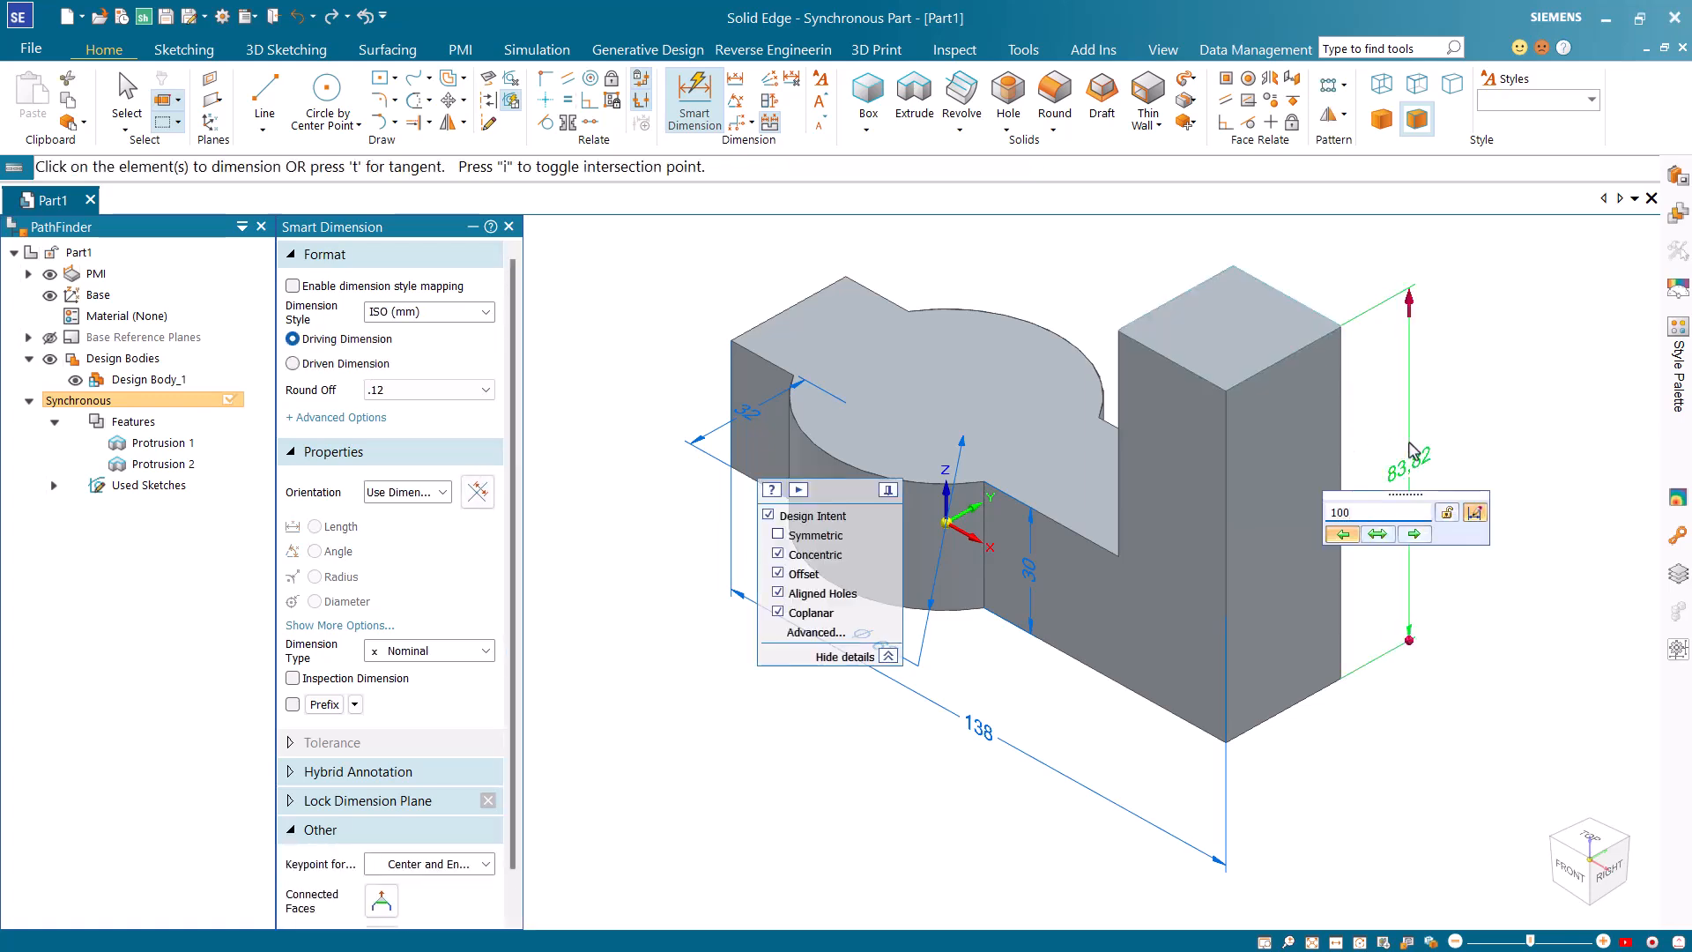
key(Return)
key(Escape)
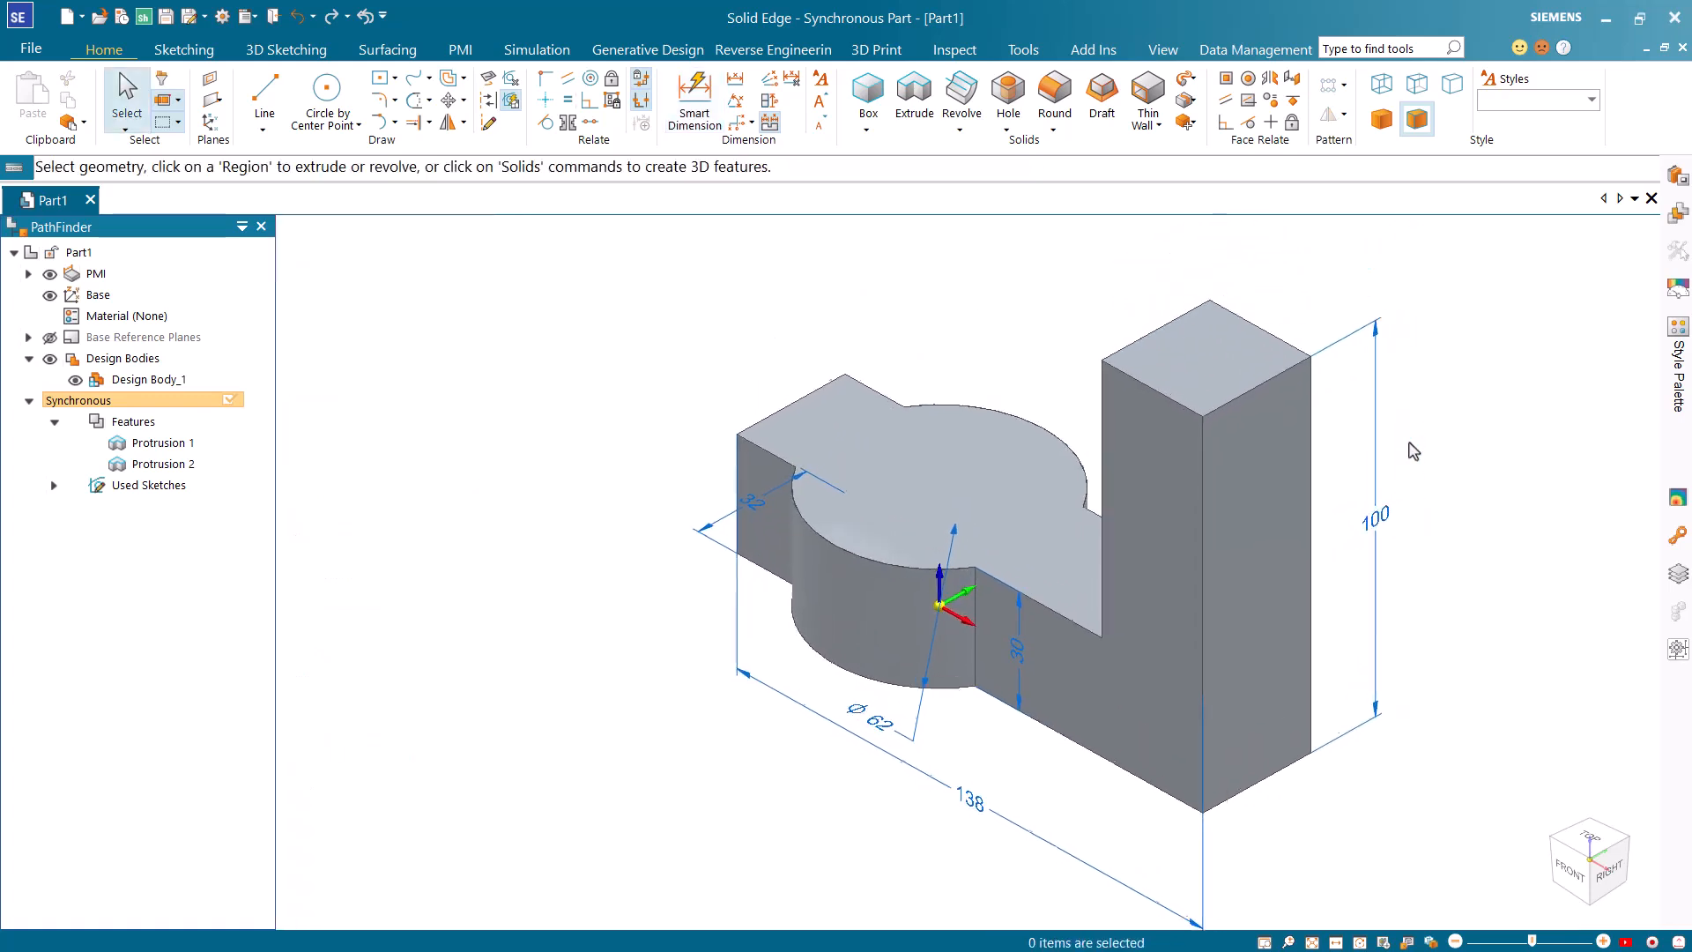
Sketch a circle centred on the origin on the base's top face, inside the outline of the 62 mm round section.
key(ctrl+t)
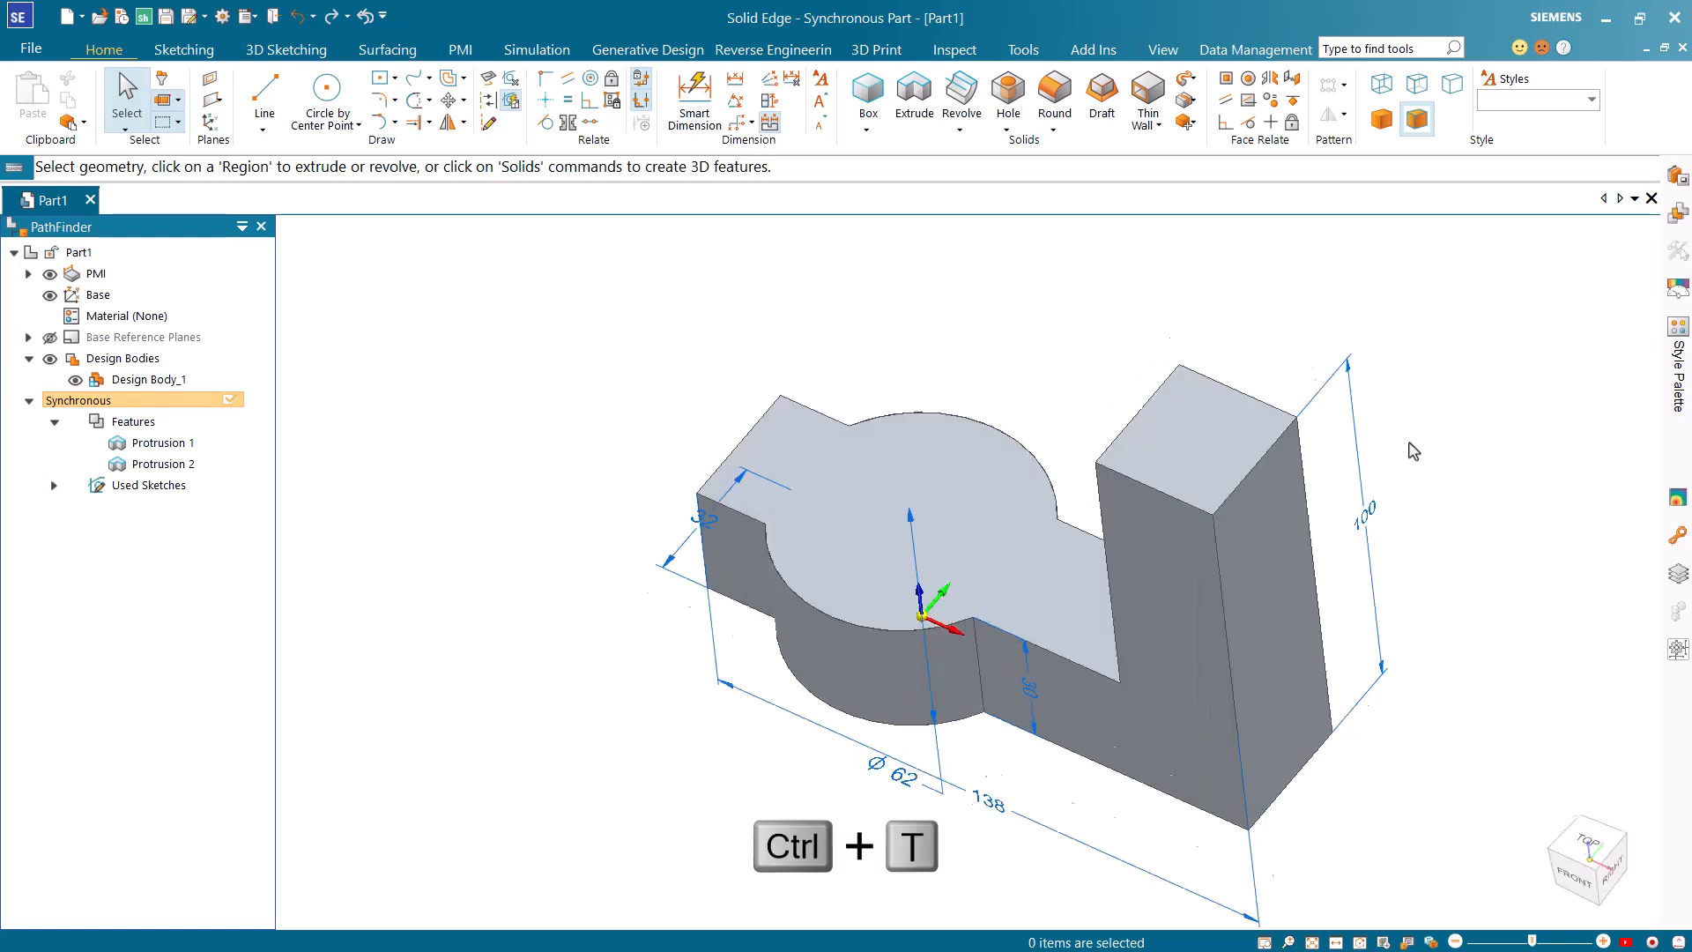
click(322, 95)
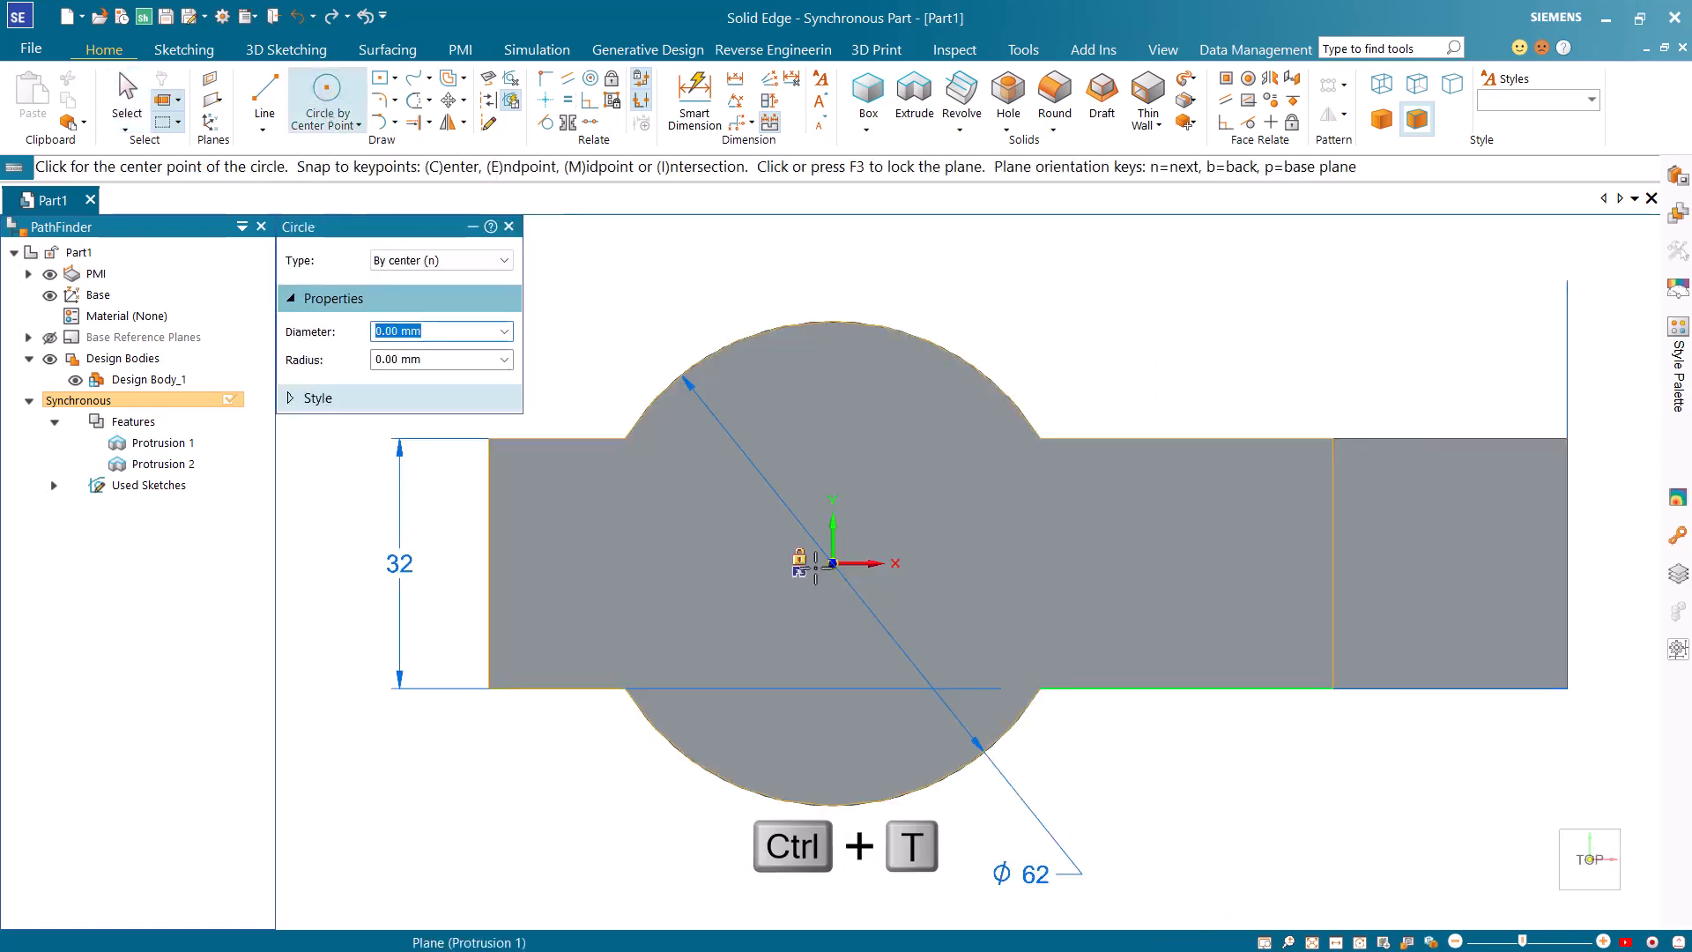
click(833, 563)
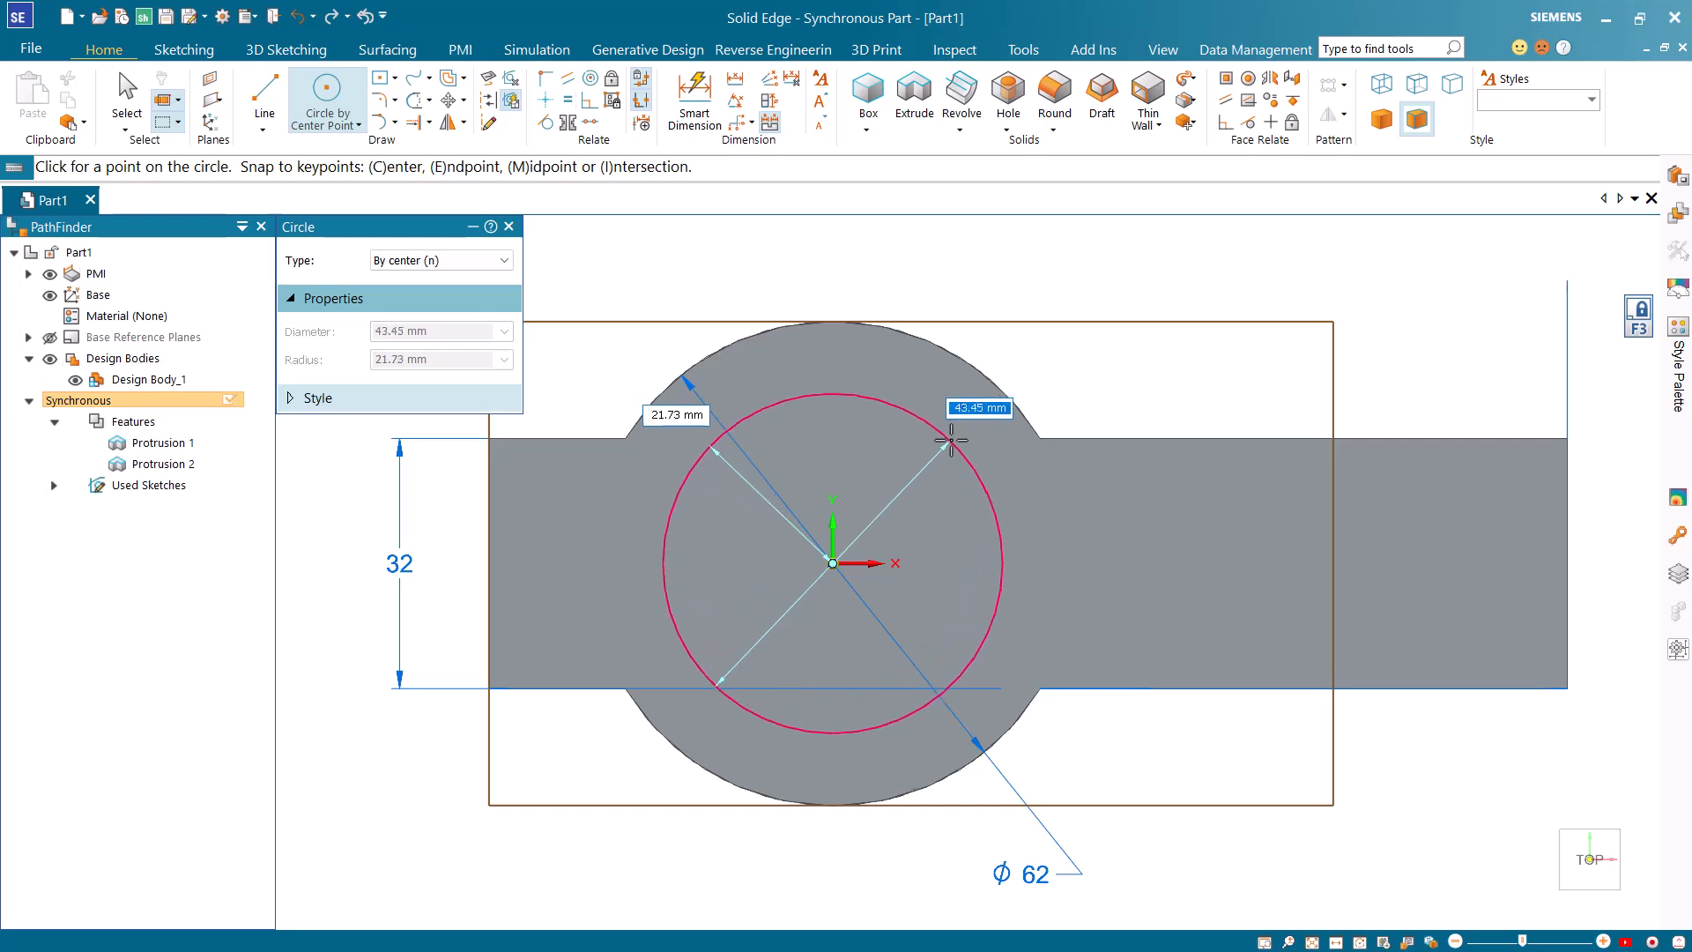
click(960, 427)
Sketch two centre rectangles: one from the origin to the short arm's end, one about 39 by 15 mm at the upright's outer edge midpoint.
click(381, 78)
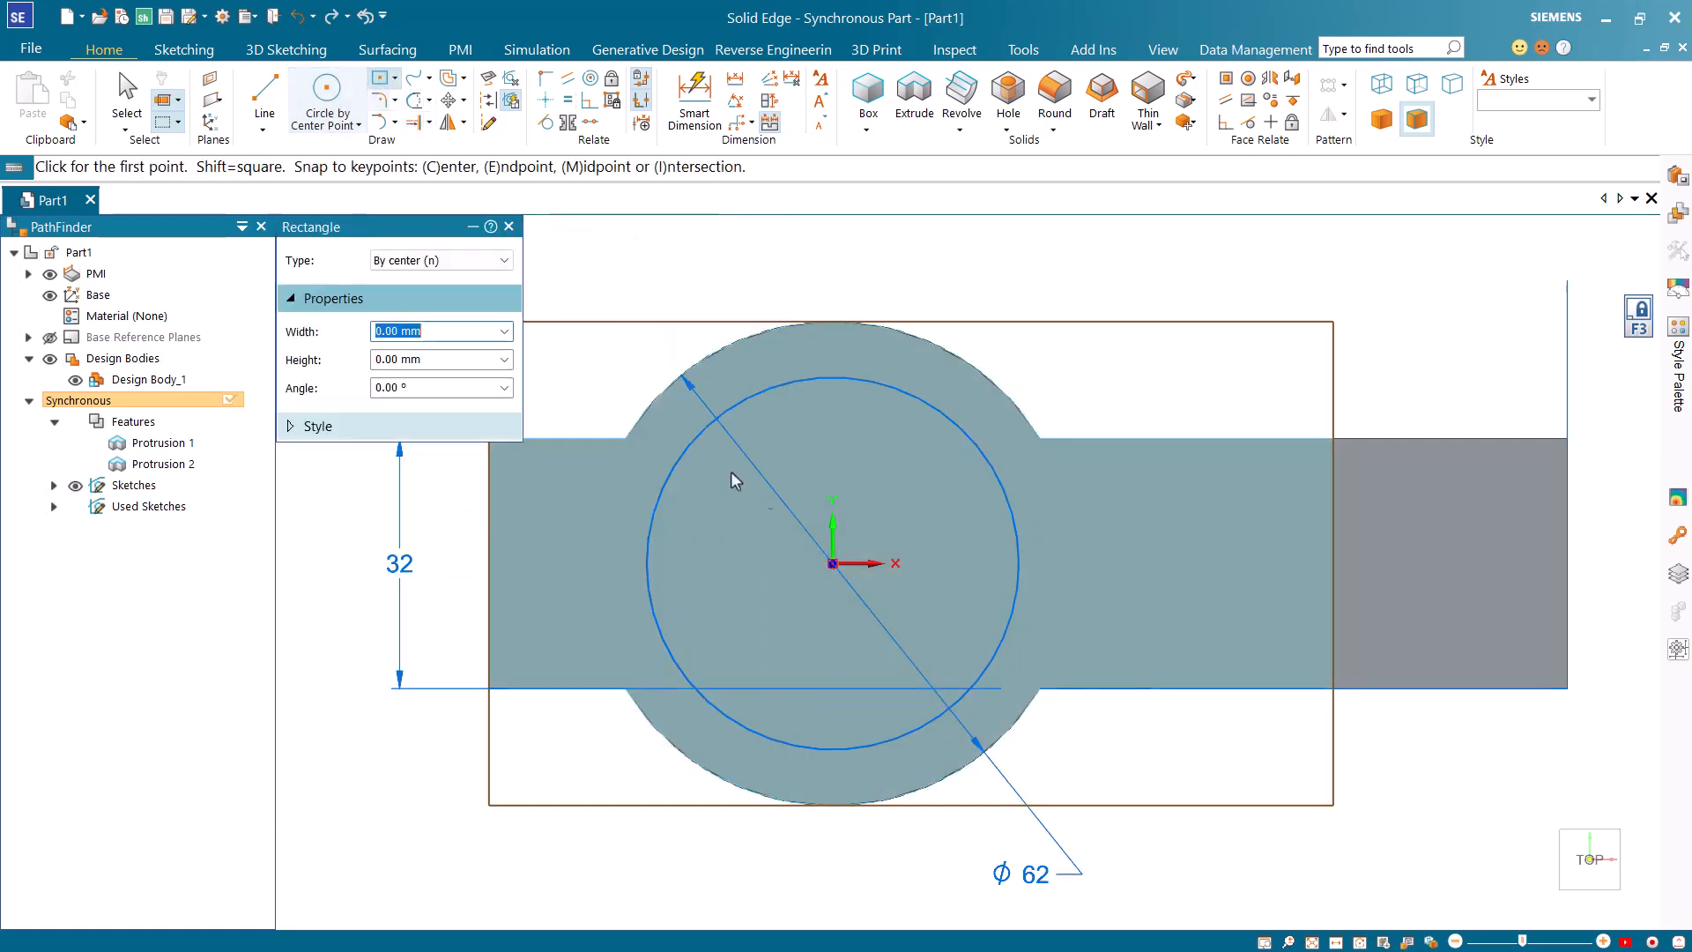
click(831, 563)
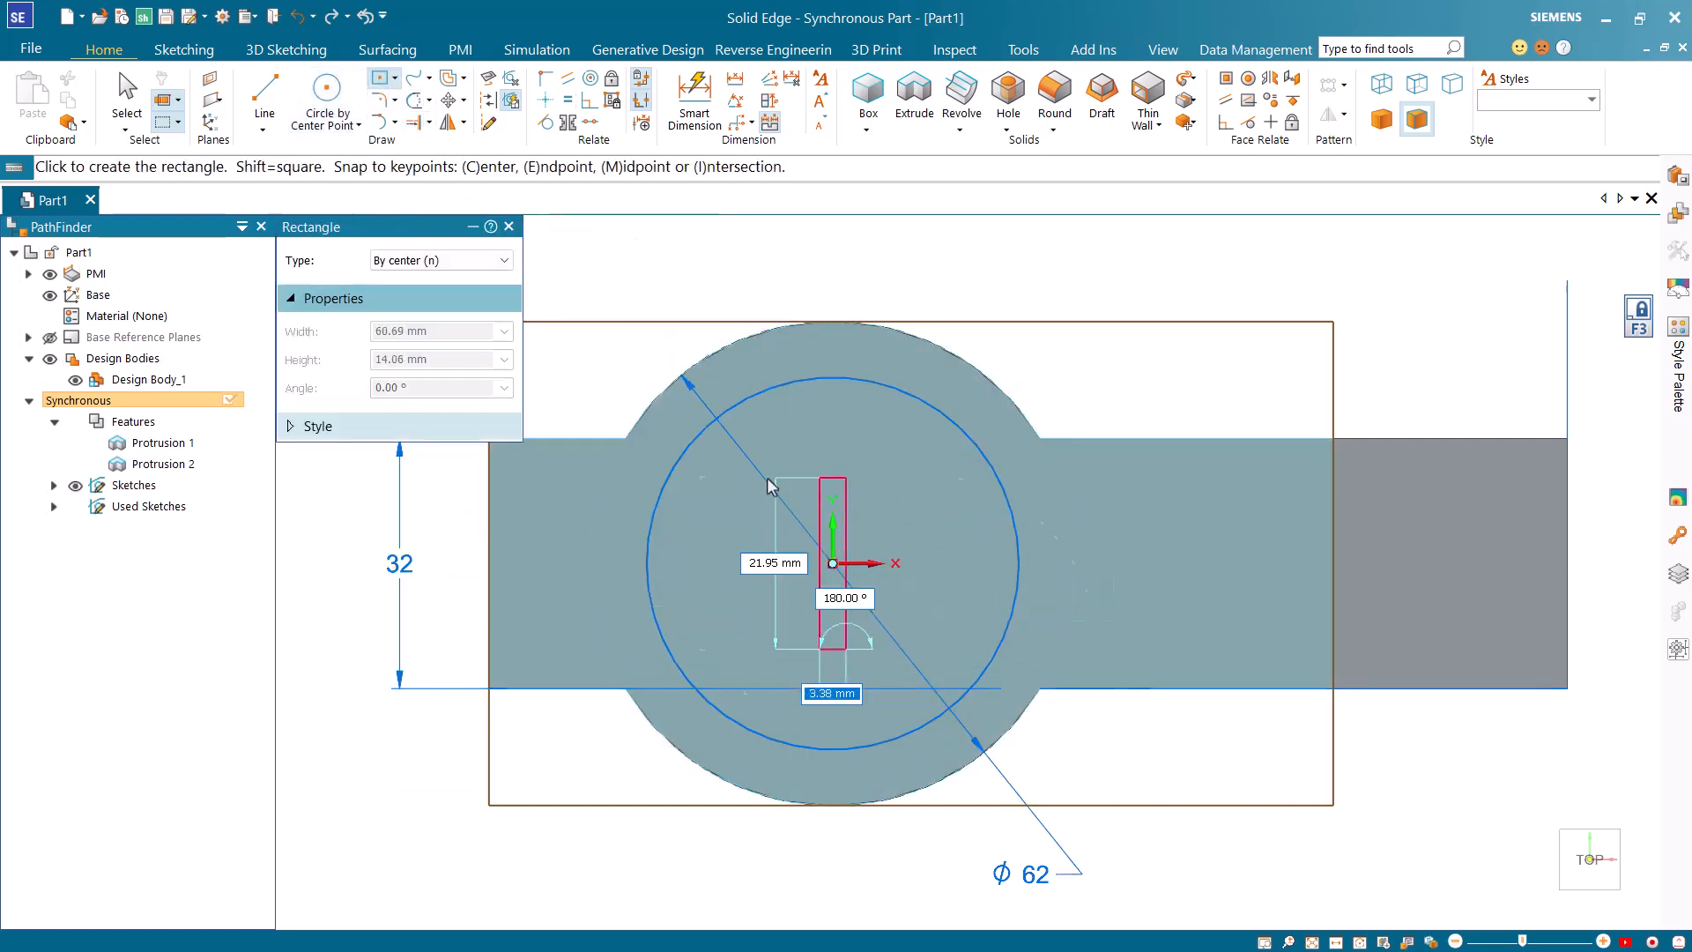
click(489, 483)
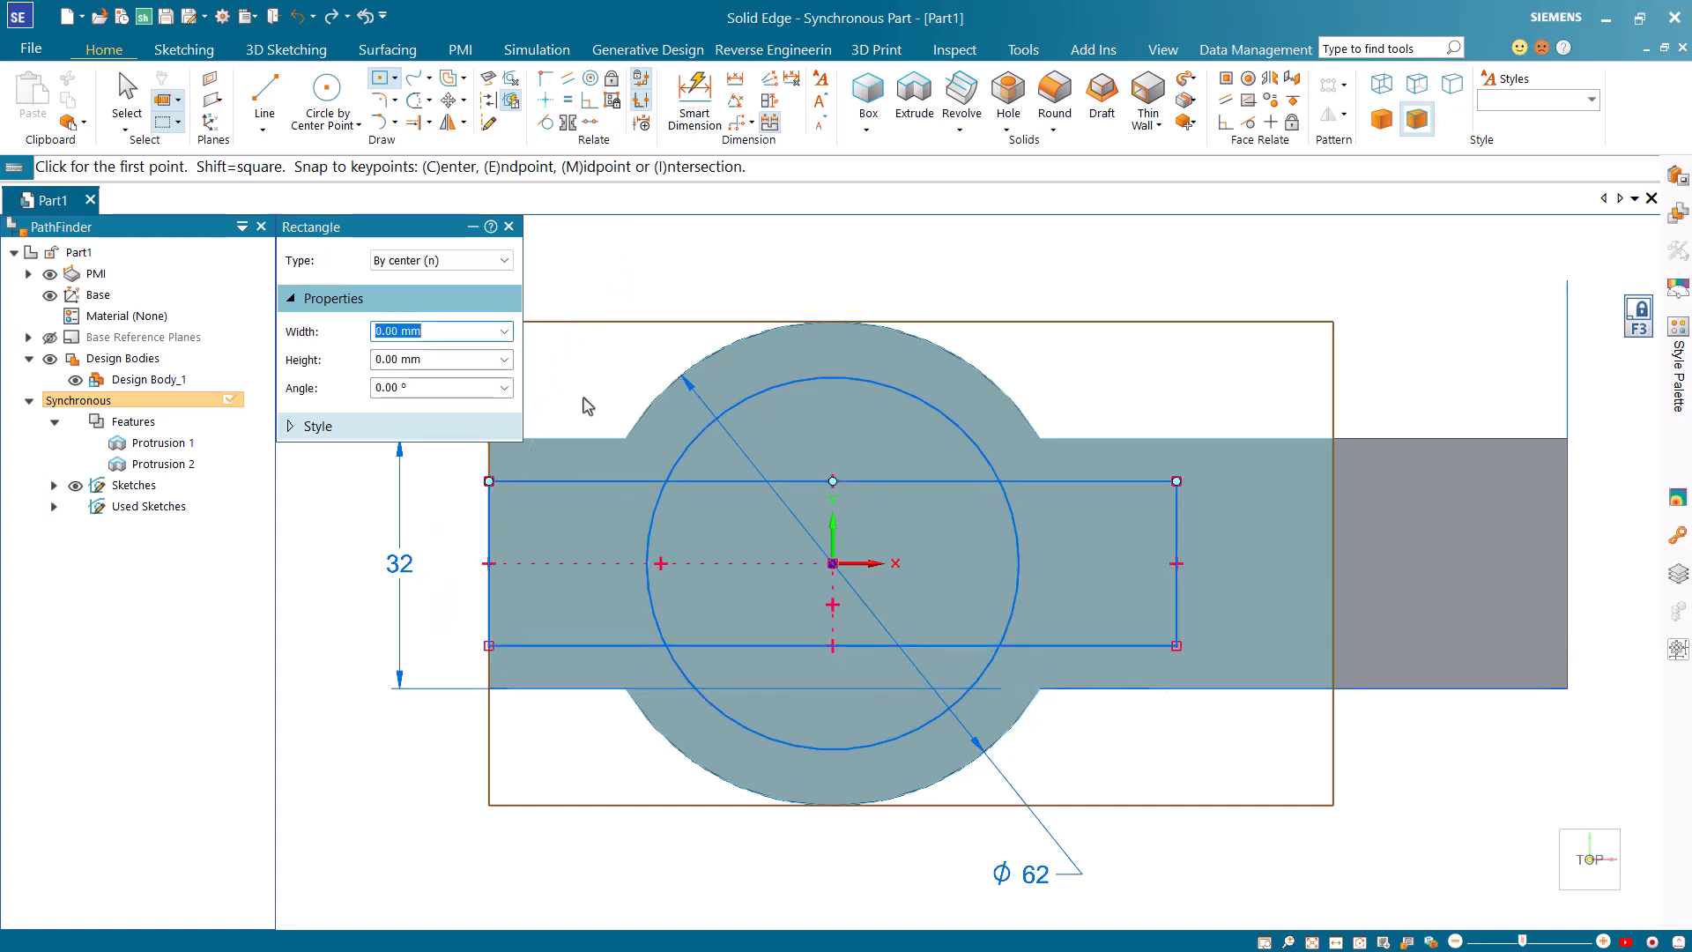
scroll(587, 406, down, 2)
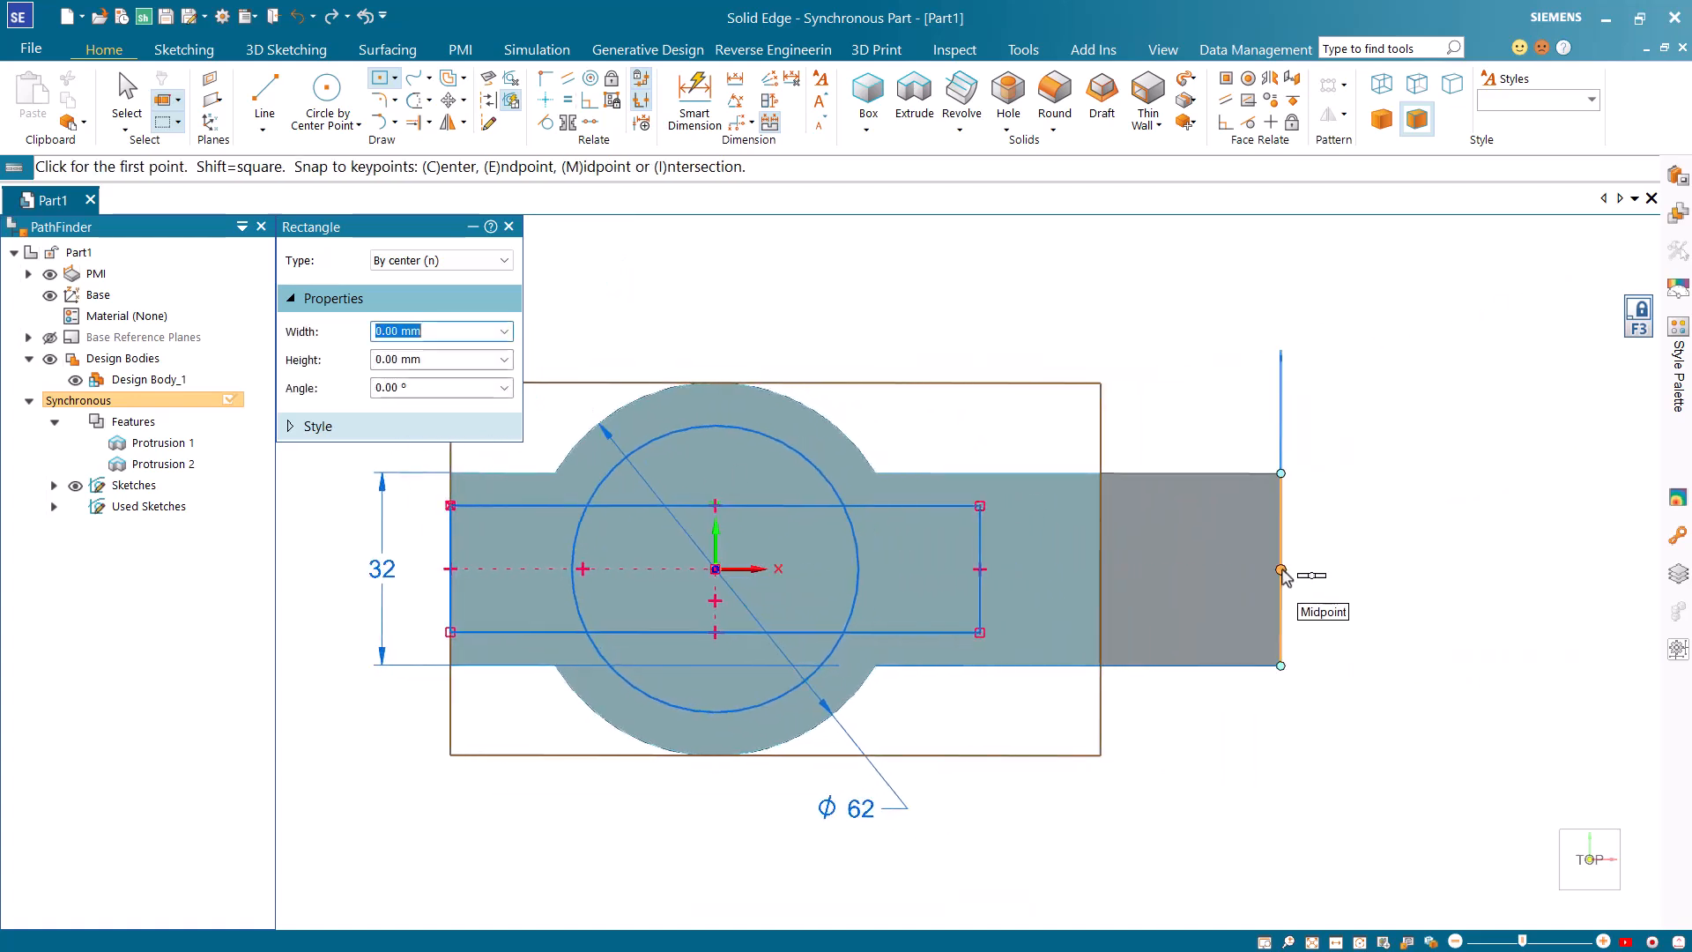
click(1280, 569)
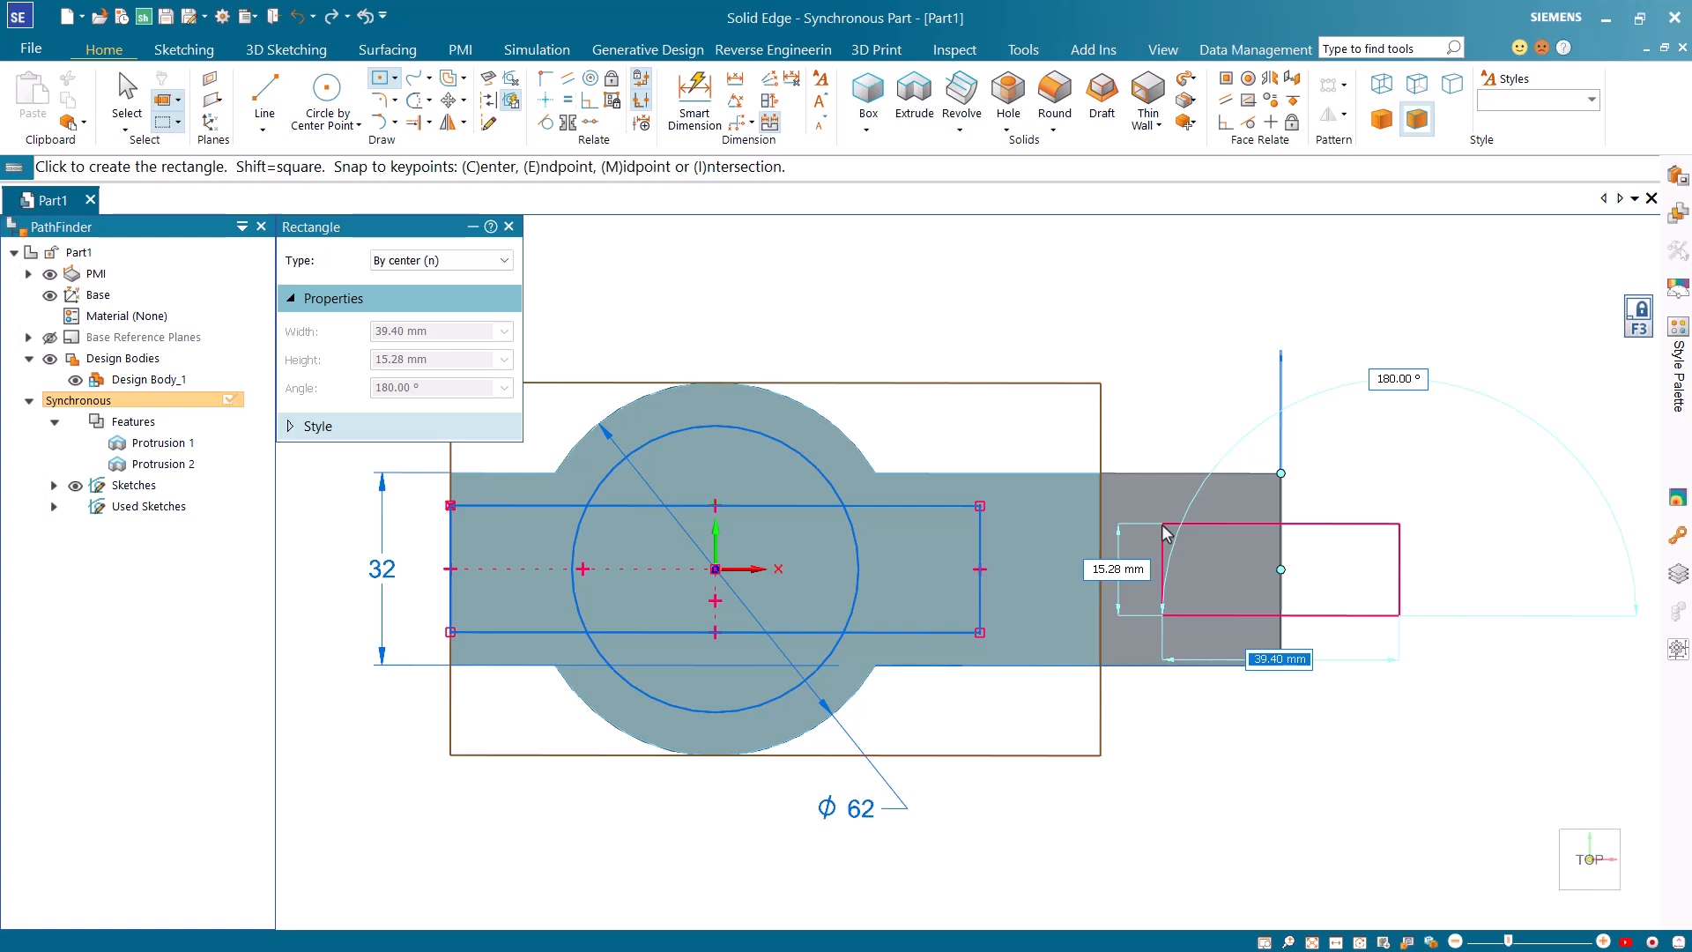
click(1163, 526)
key(Escape)
Cut the circle and both rectangle regions symmetrically through the full height of the base and upright block.
mouse_move(407, 487)
mouse_down()
mouse_move(926, 596)
mouse_move(1436, 662)
mouse_up()
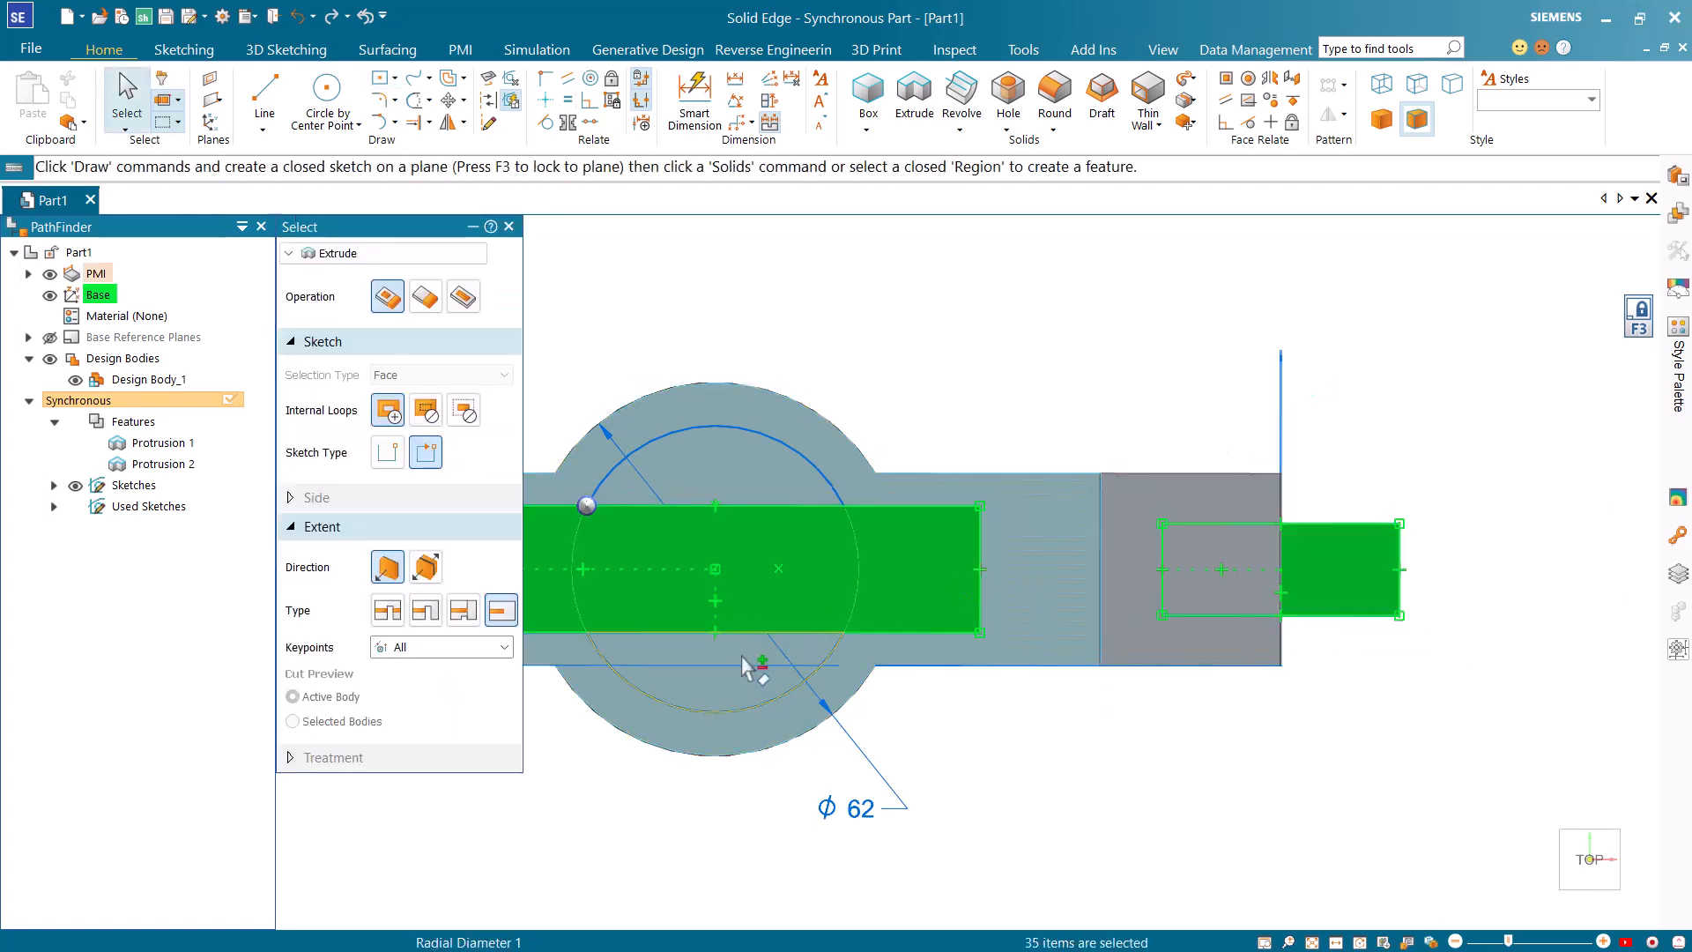
click(740, 607)
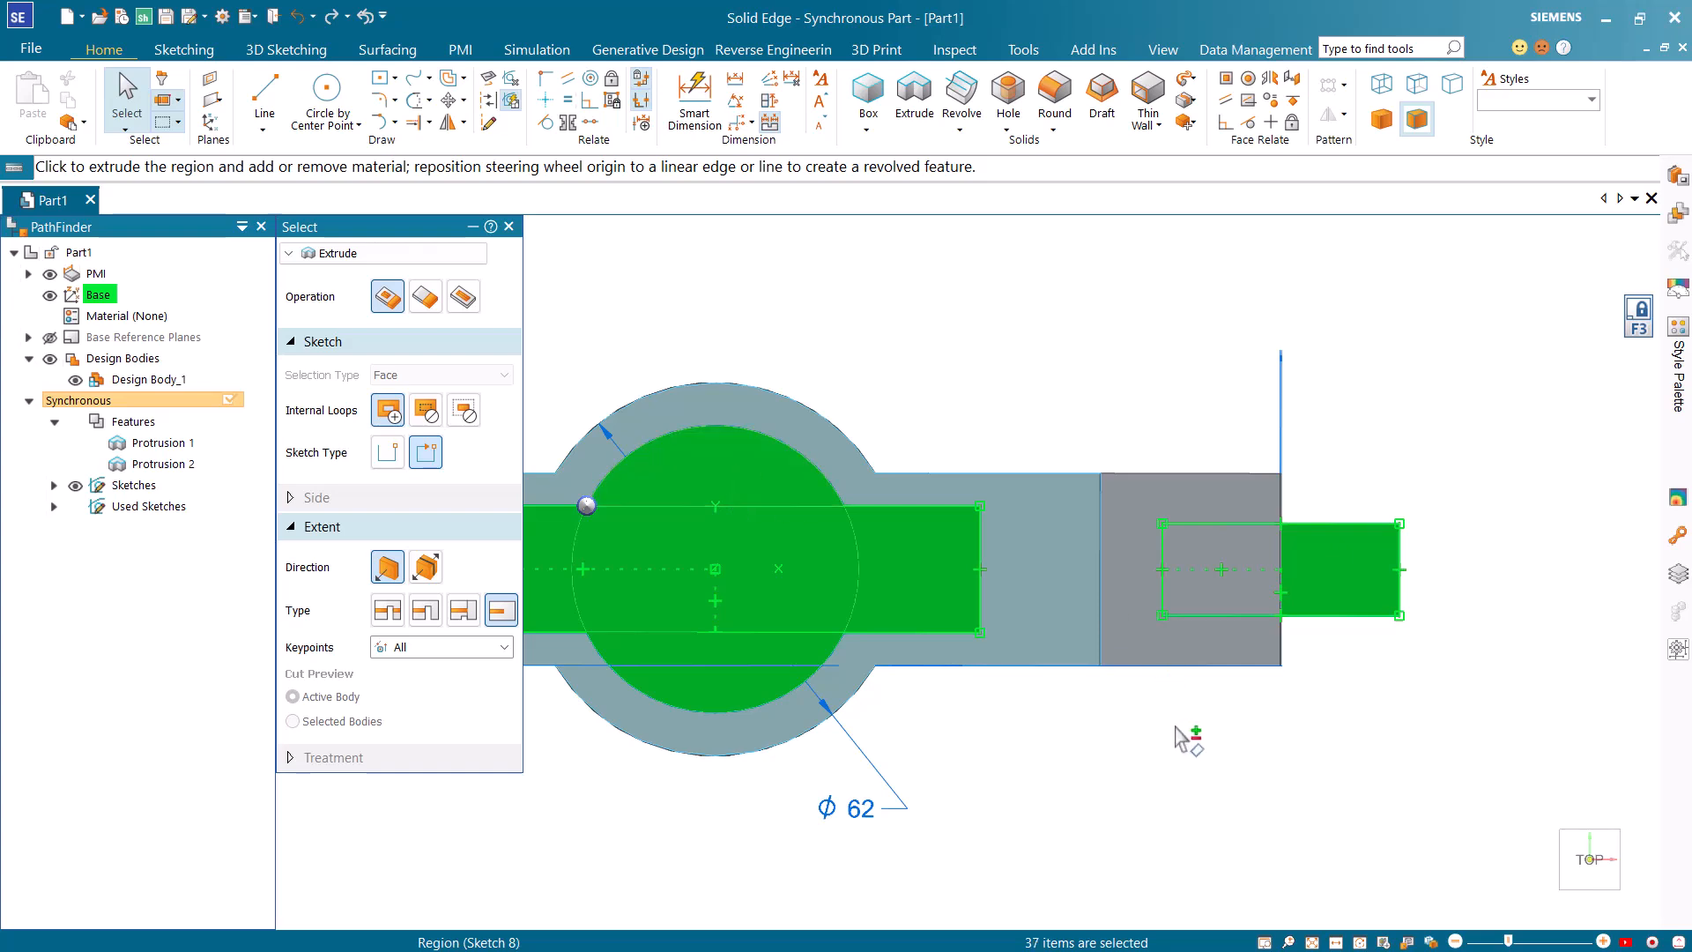
key(ctrl+i)
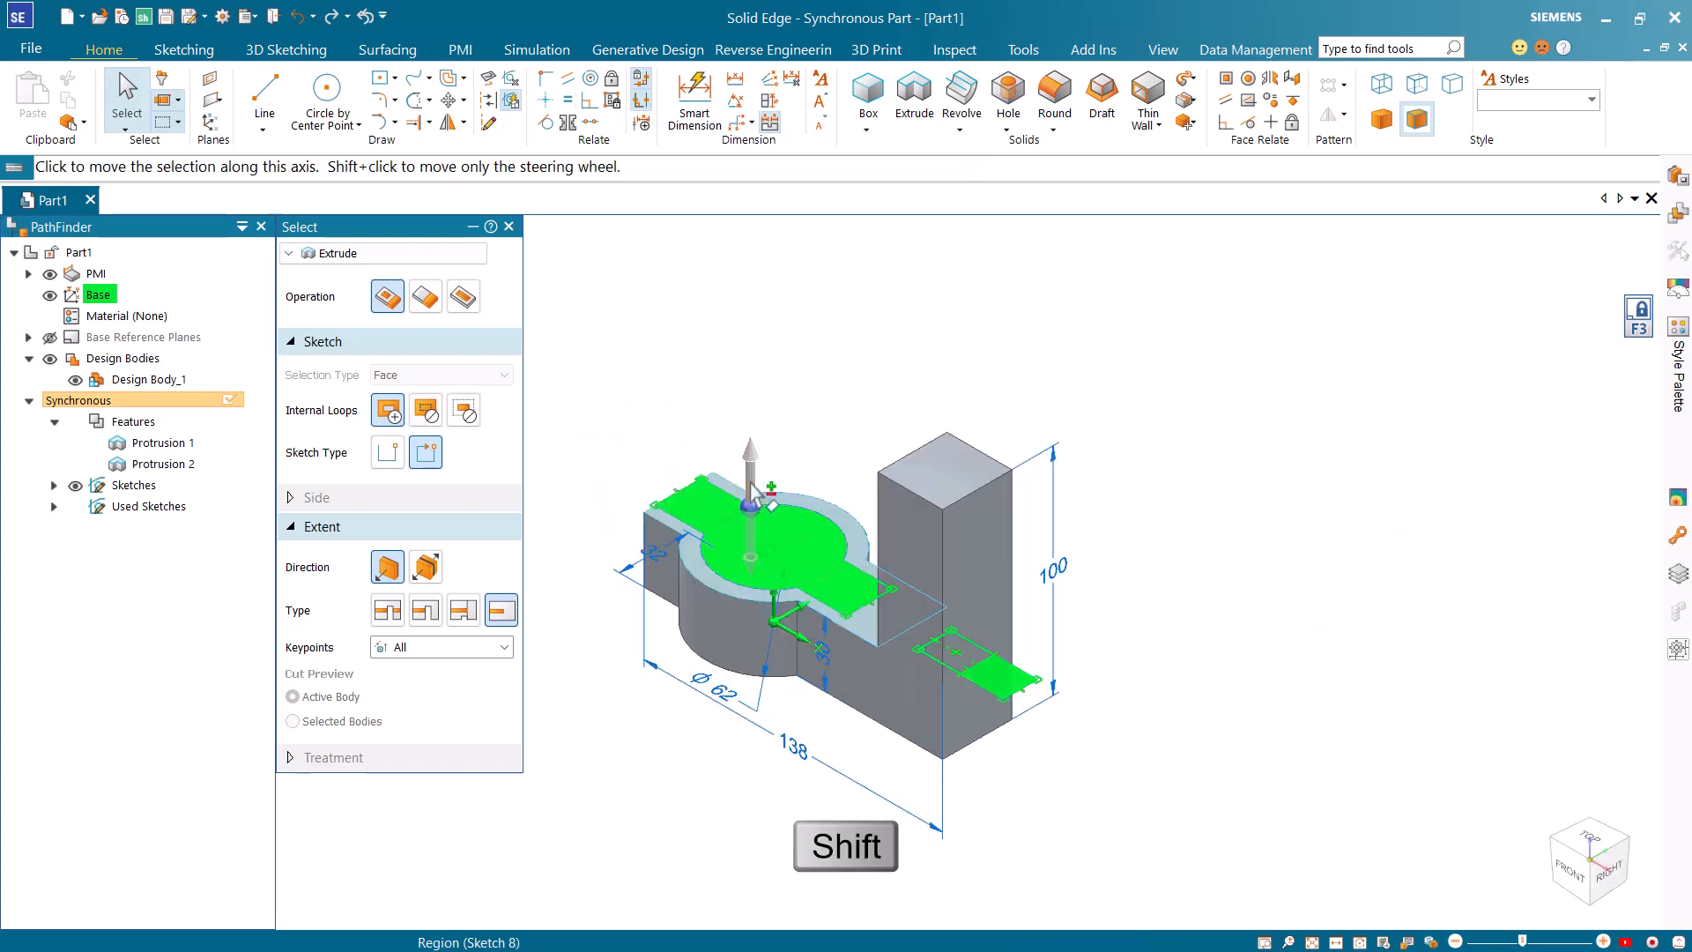
click(754, 494)
key(shift)
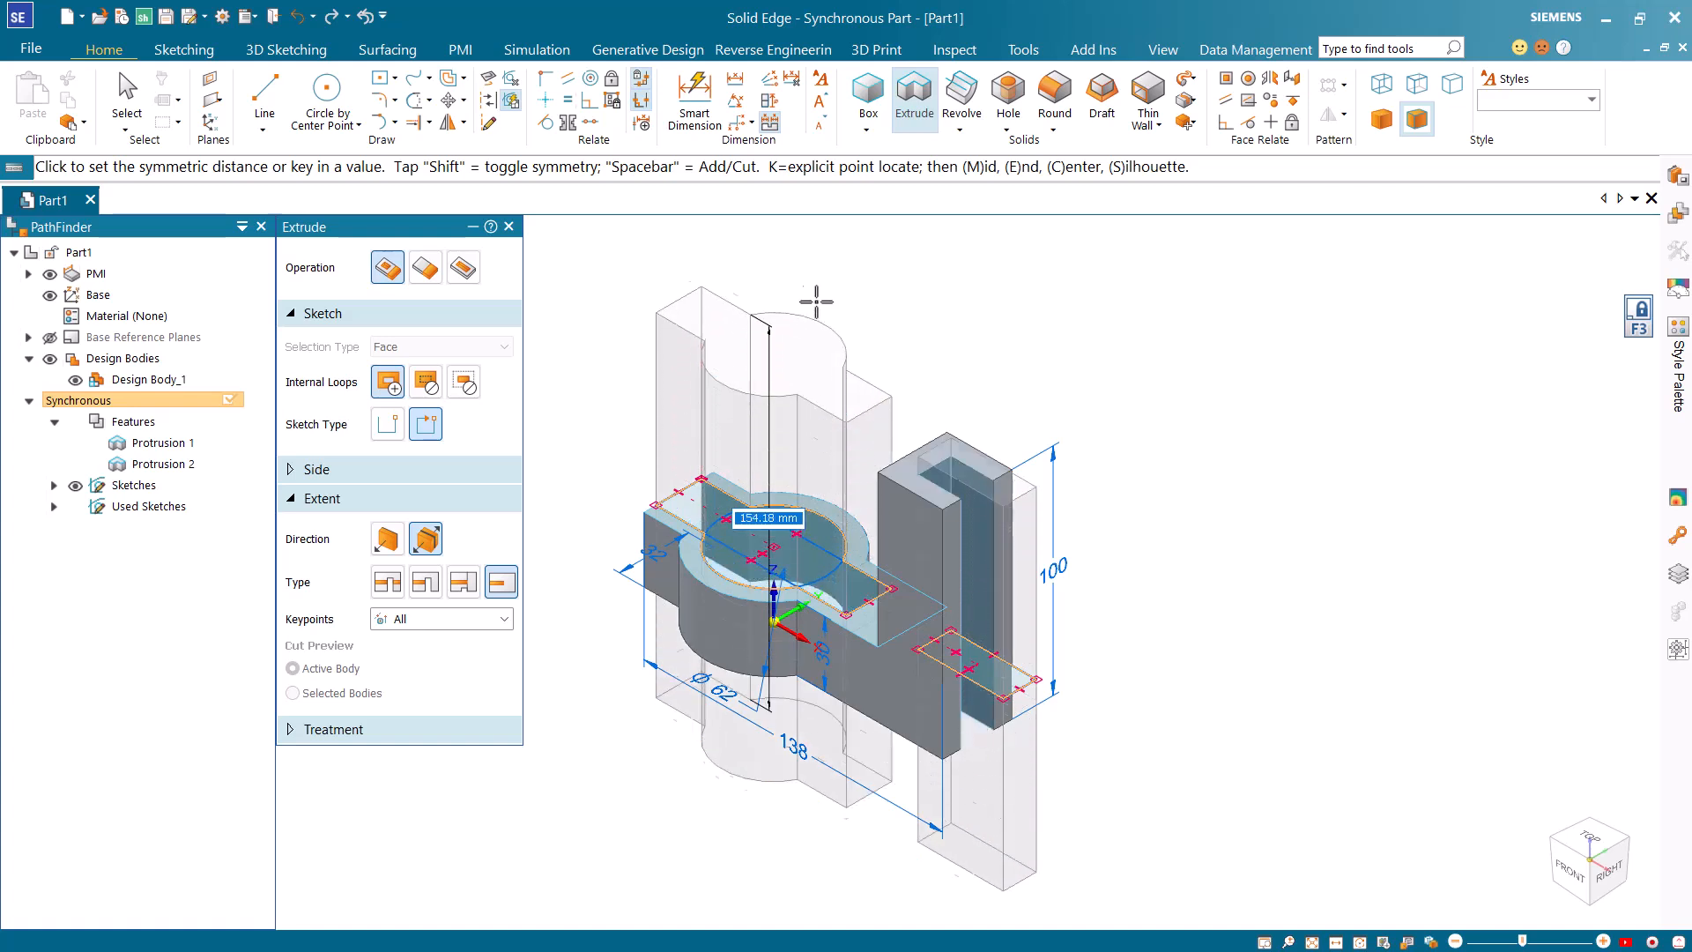
click(827, 248)
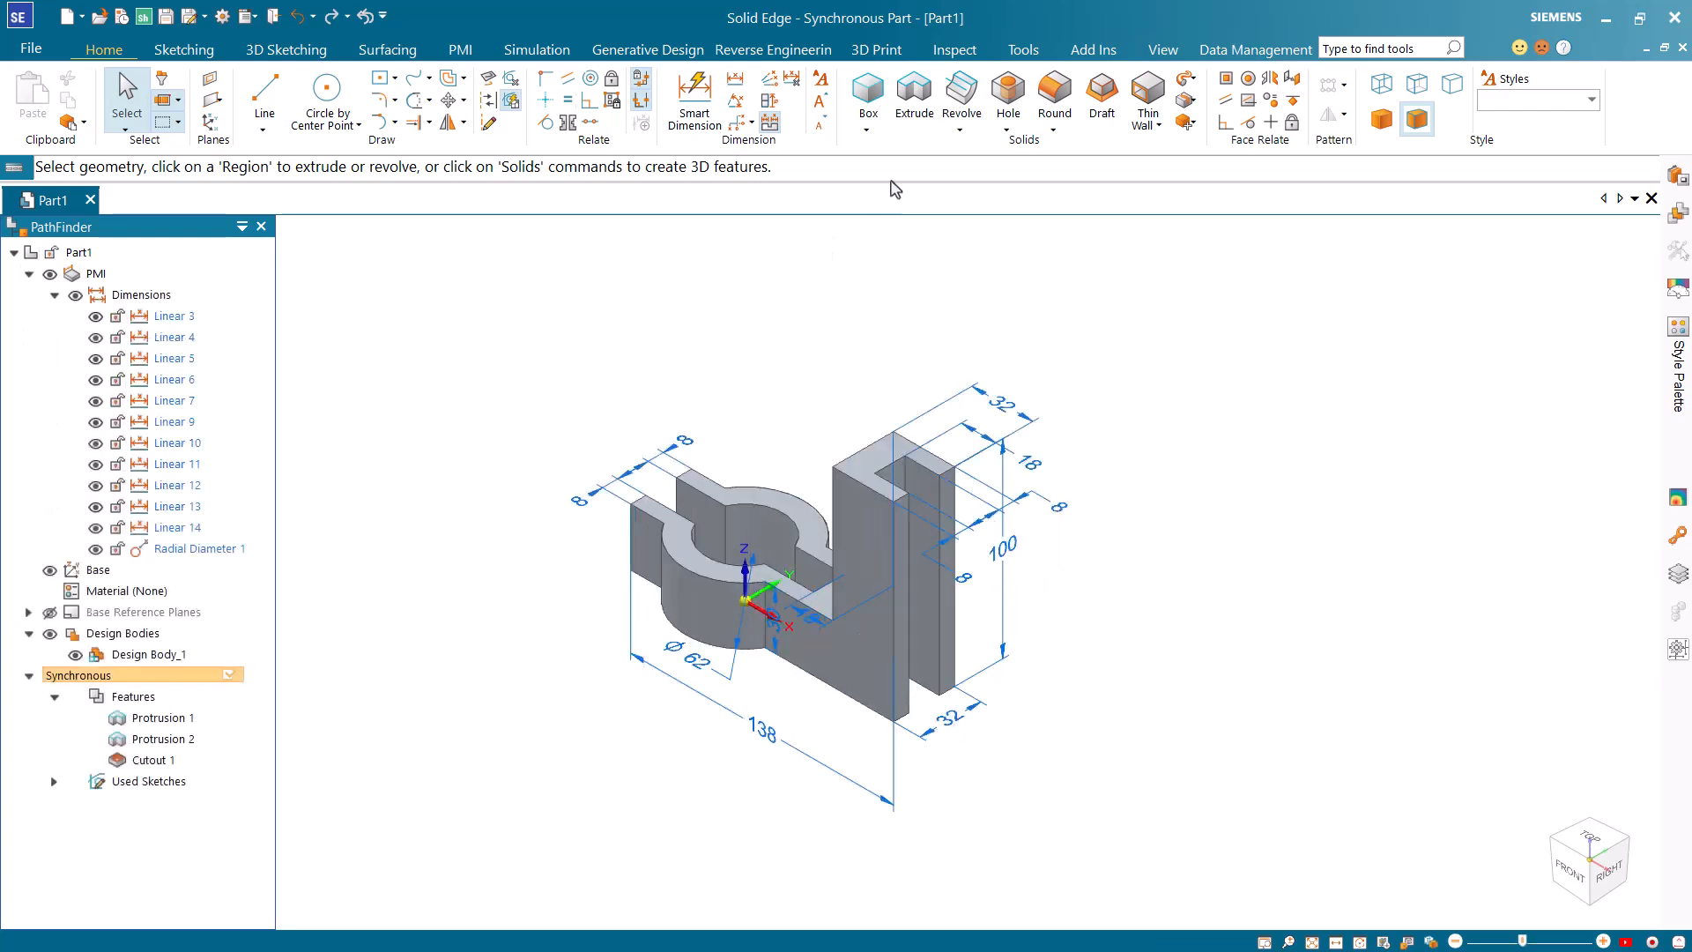
Start a Round with chain selection and apply a 12 mm radius to the upright's two top edges and its outer bottom edge.
click(1062, 101)
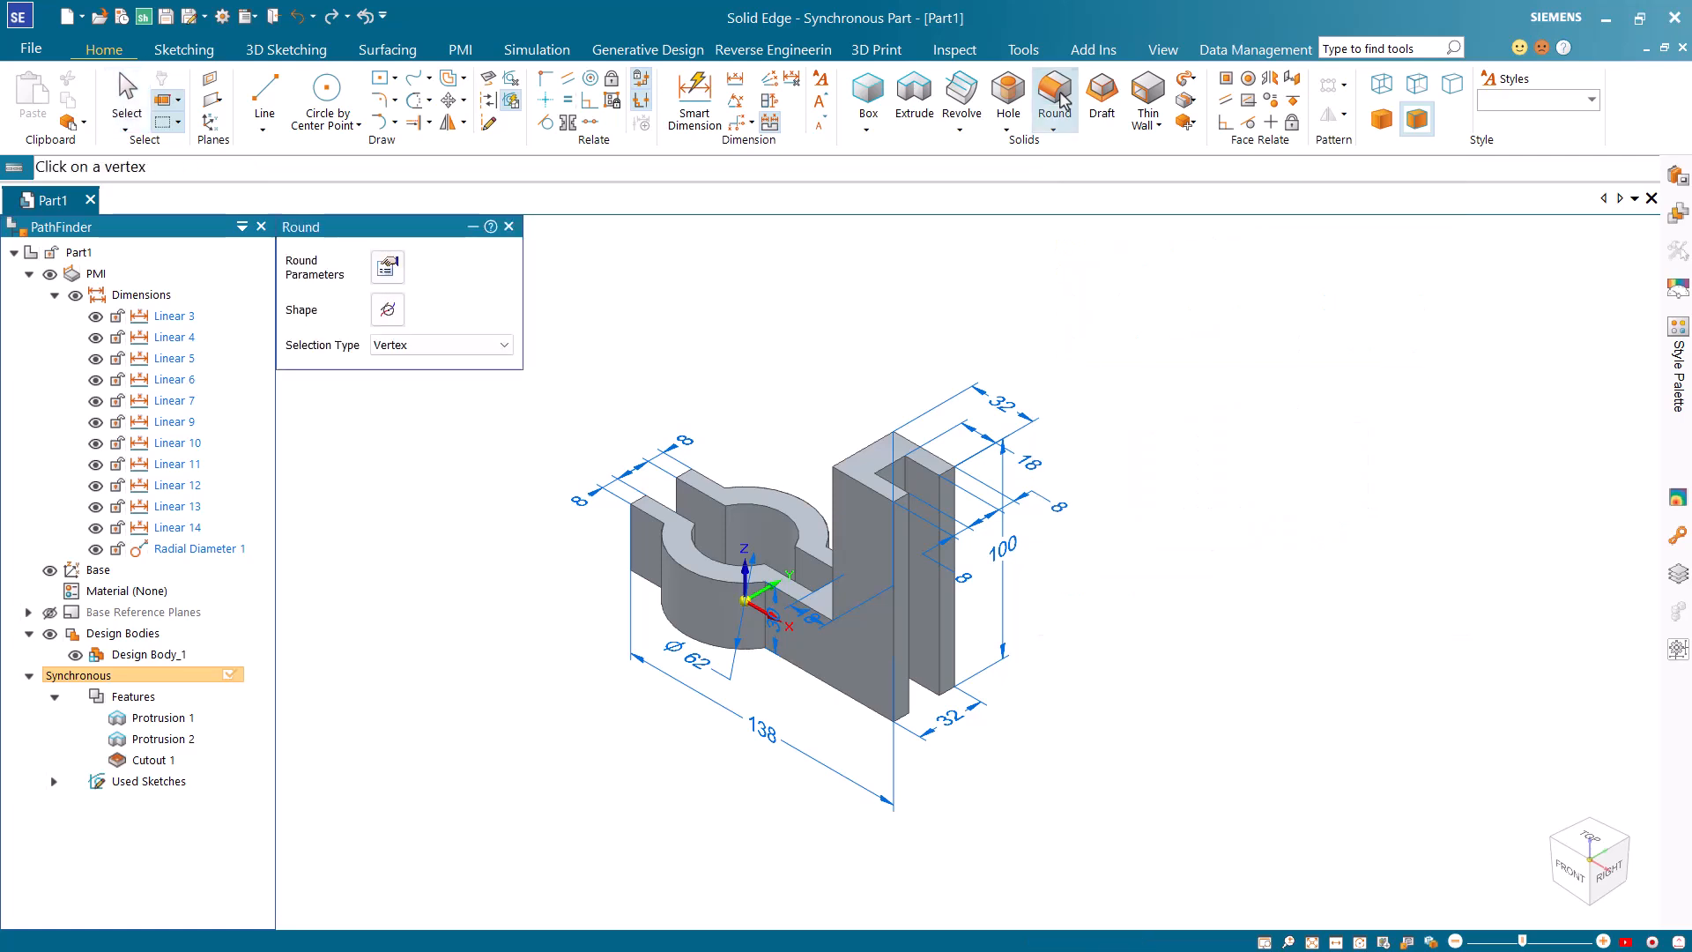
click(491, 344)
click(414, 364)
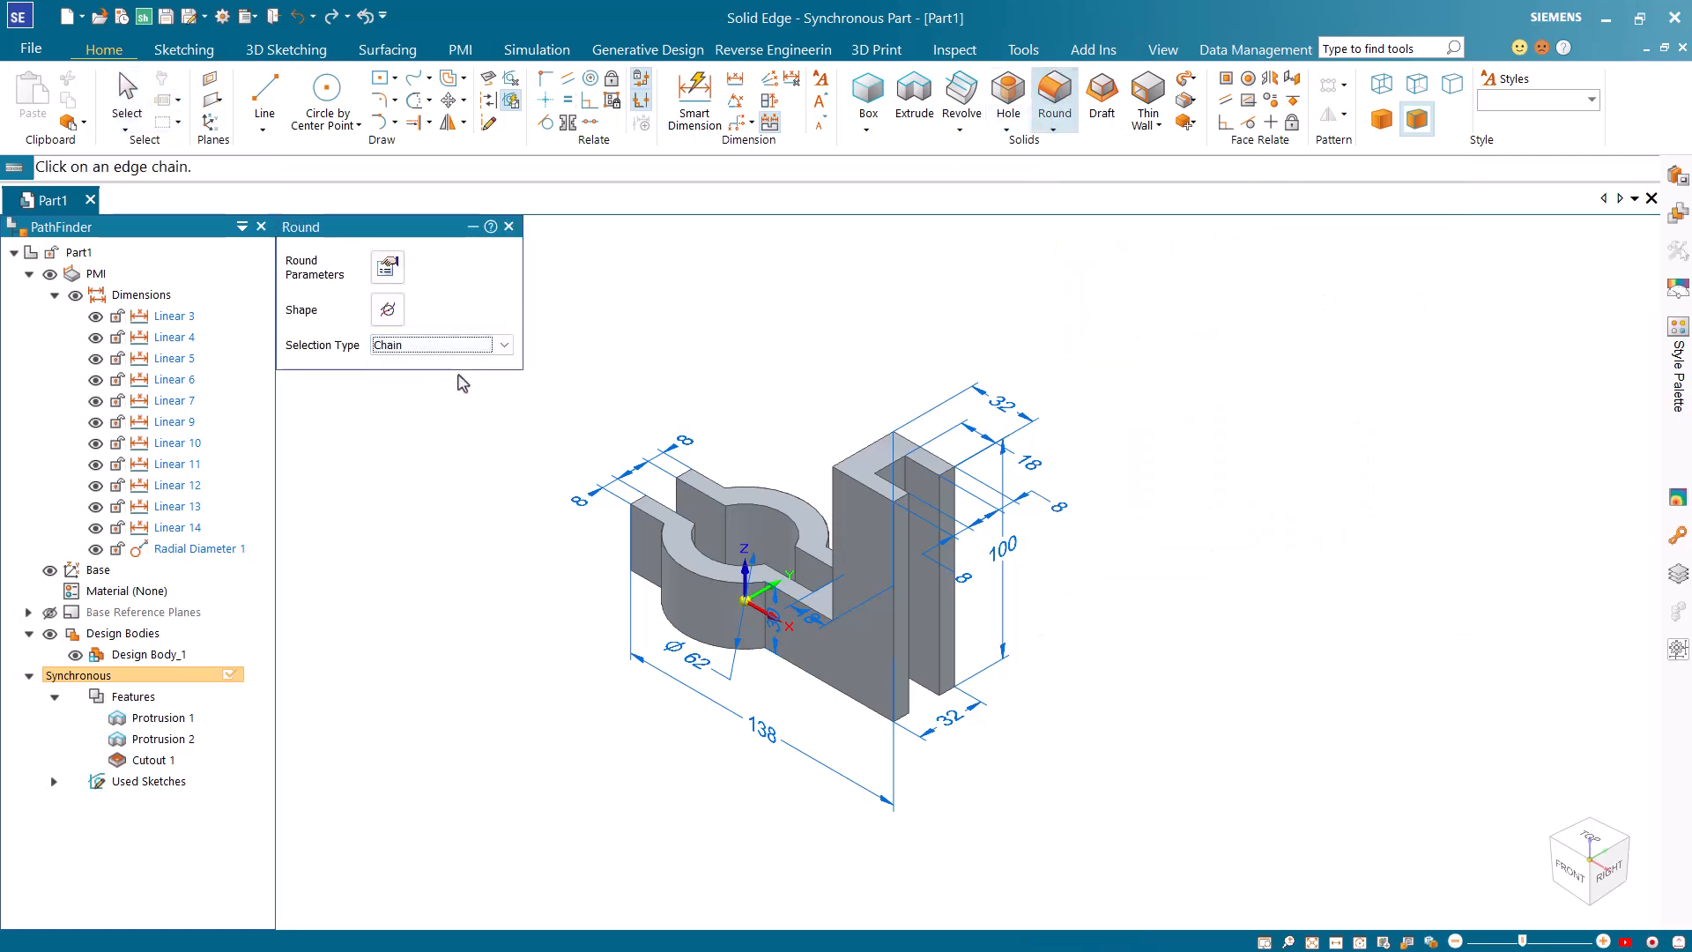
click(871, 455)
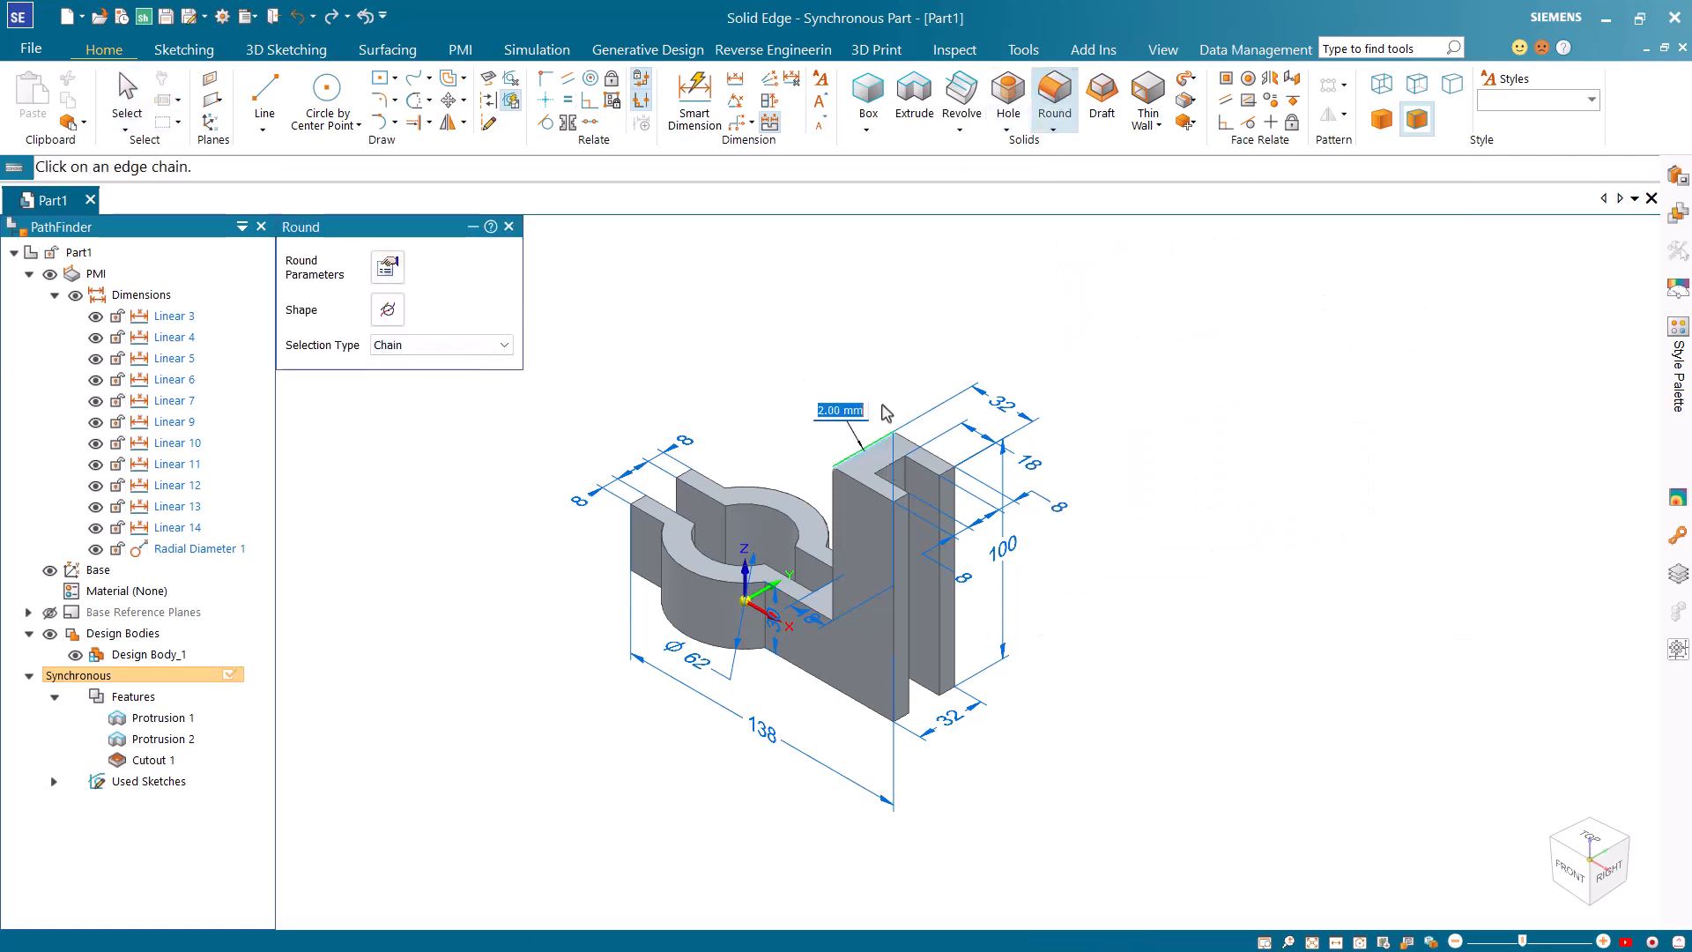
text(12)
key(Return)
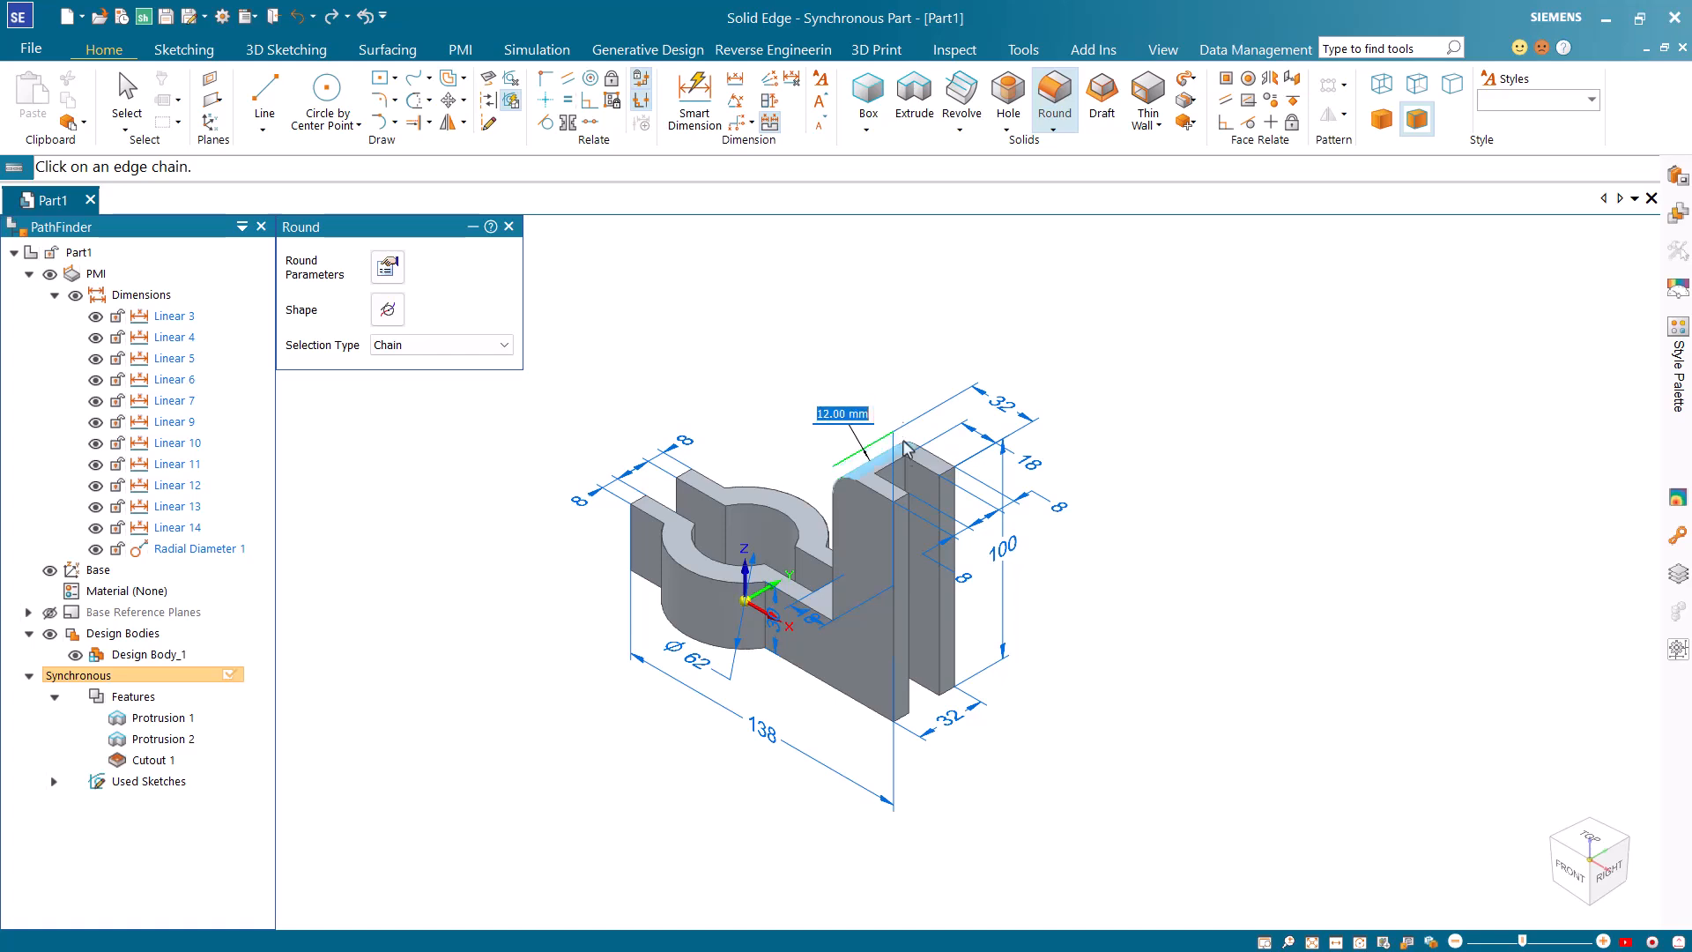
click(900, 505)
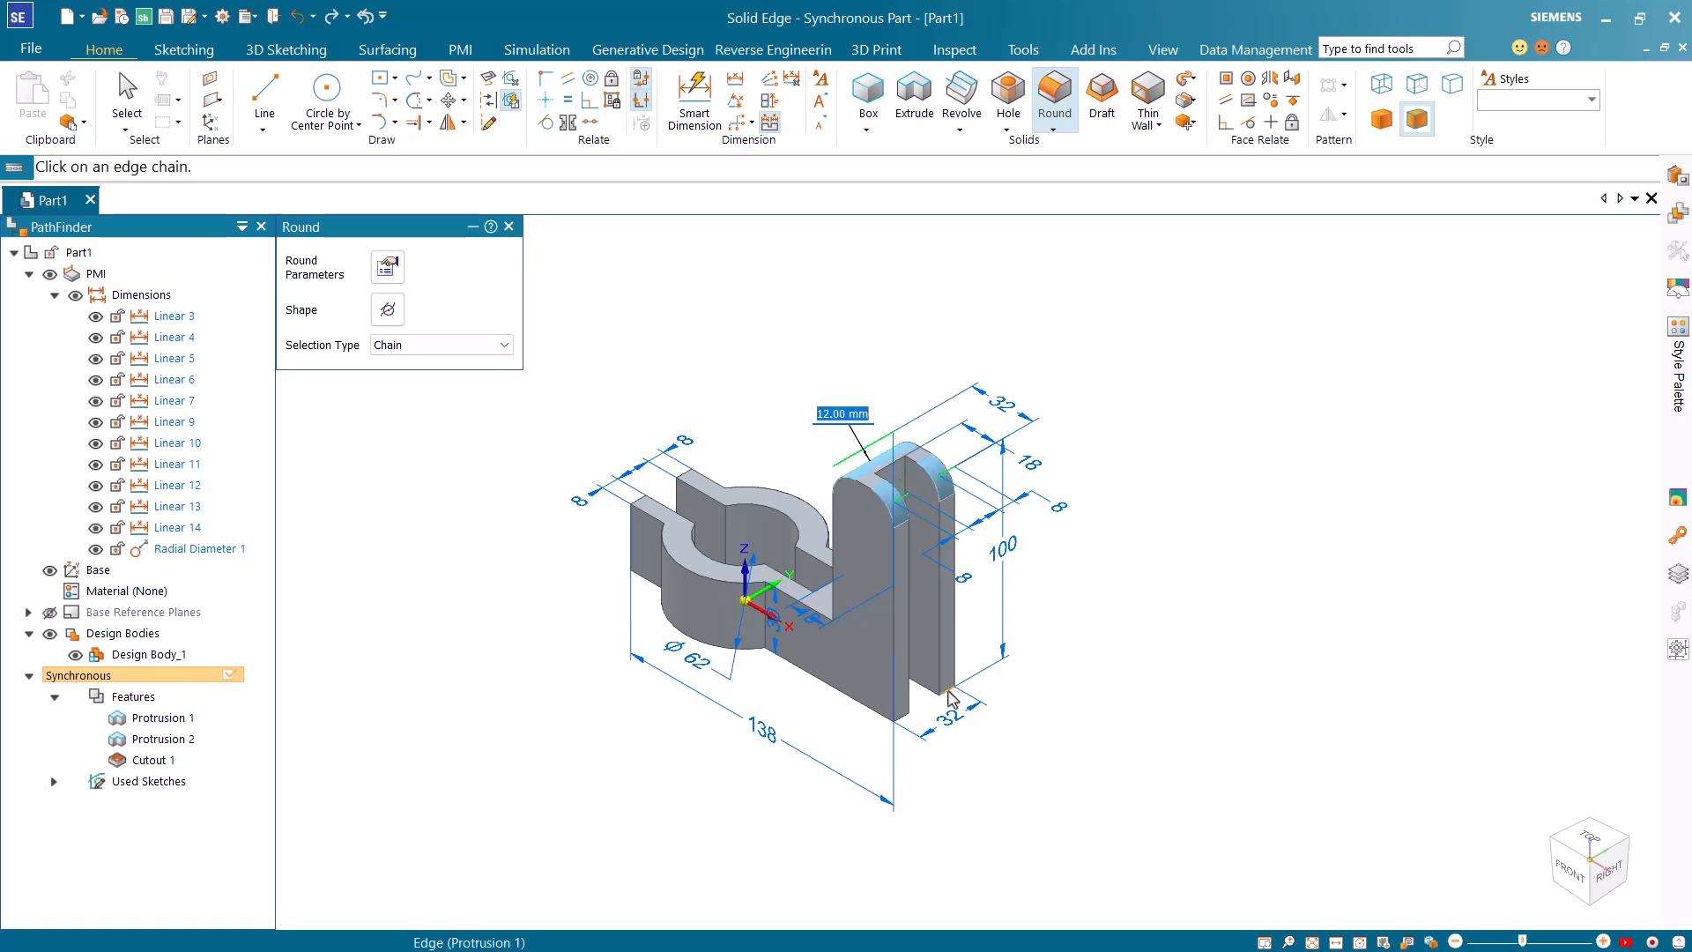
click(903, 723)
Add the clamp ring's vertical junction edges and the corner edges of both short arm ends to the 12 mm round.
click(765, 626)
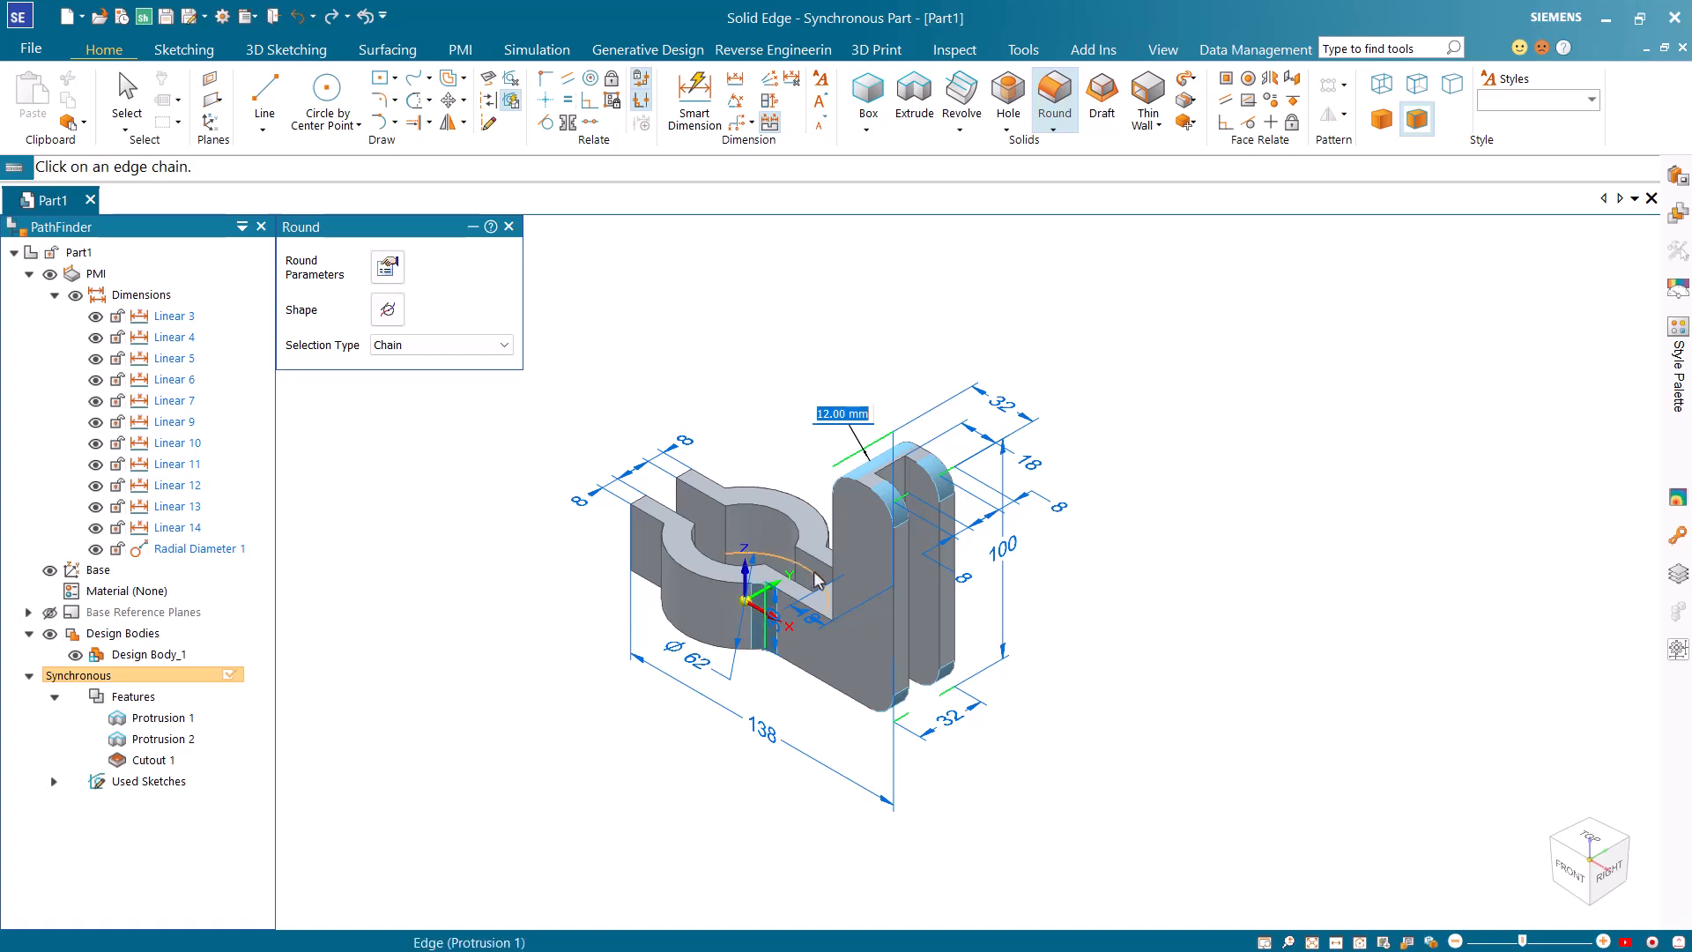
click(823, 572)
click(683, 482)
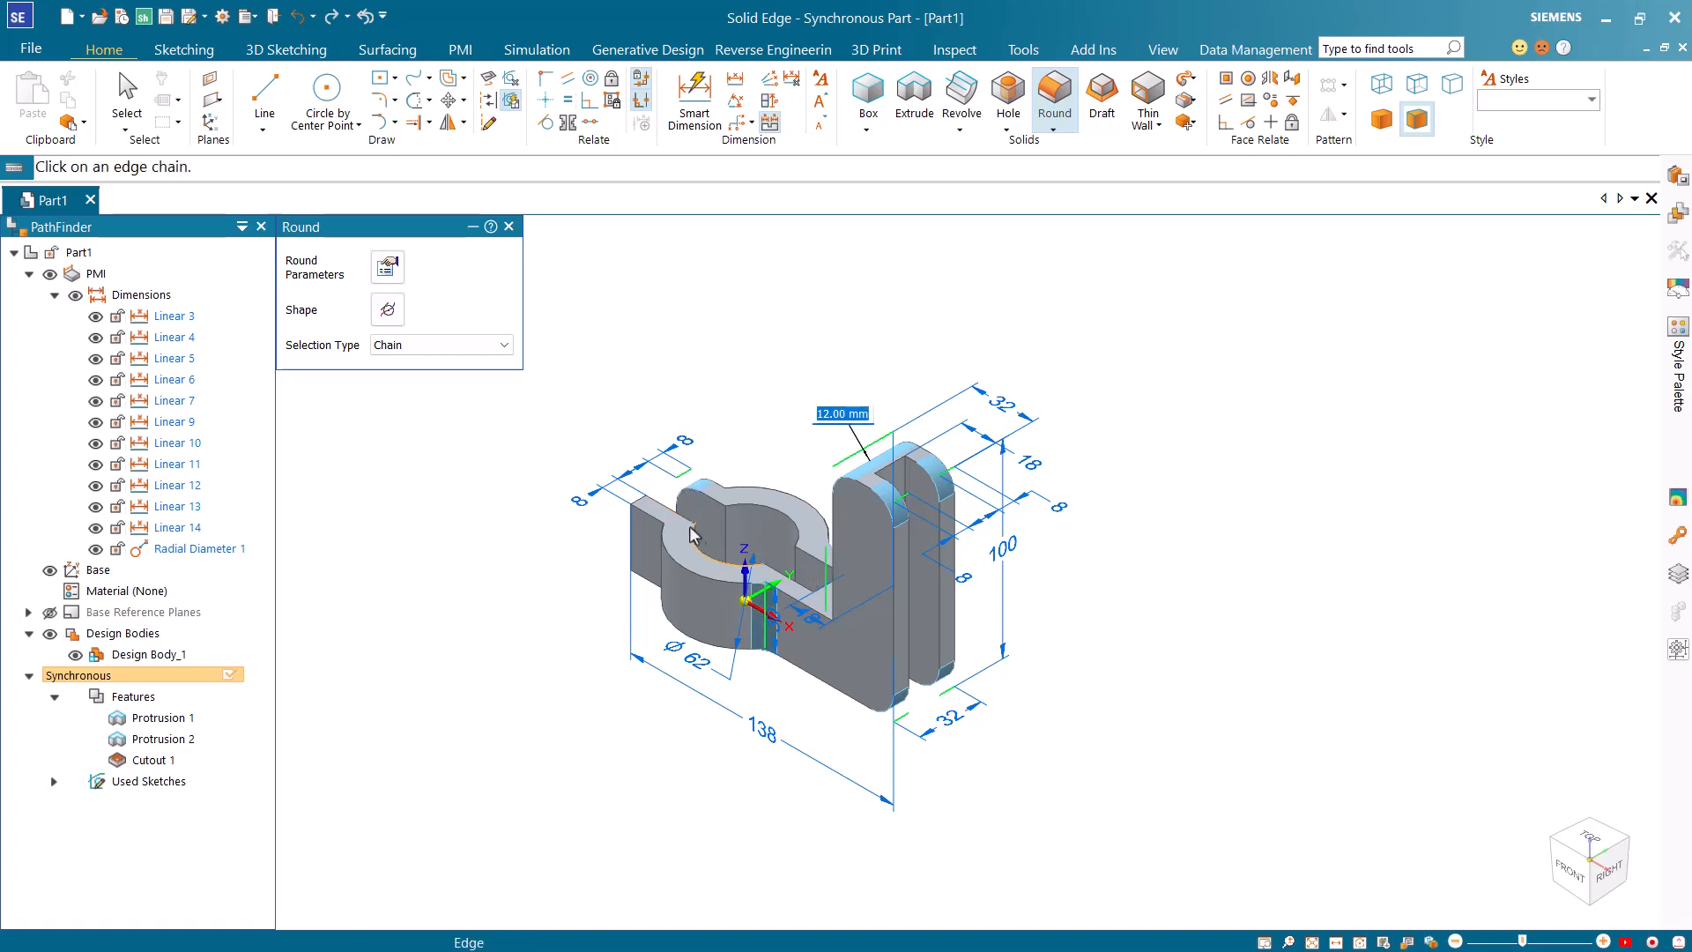
click(695, 545)
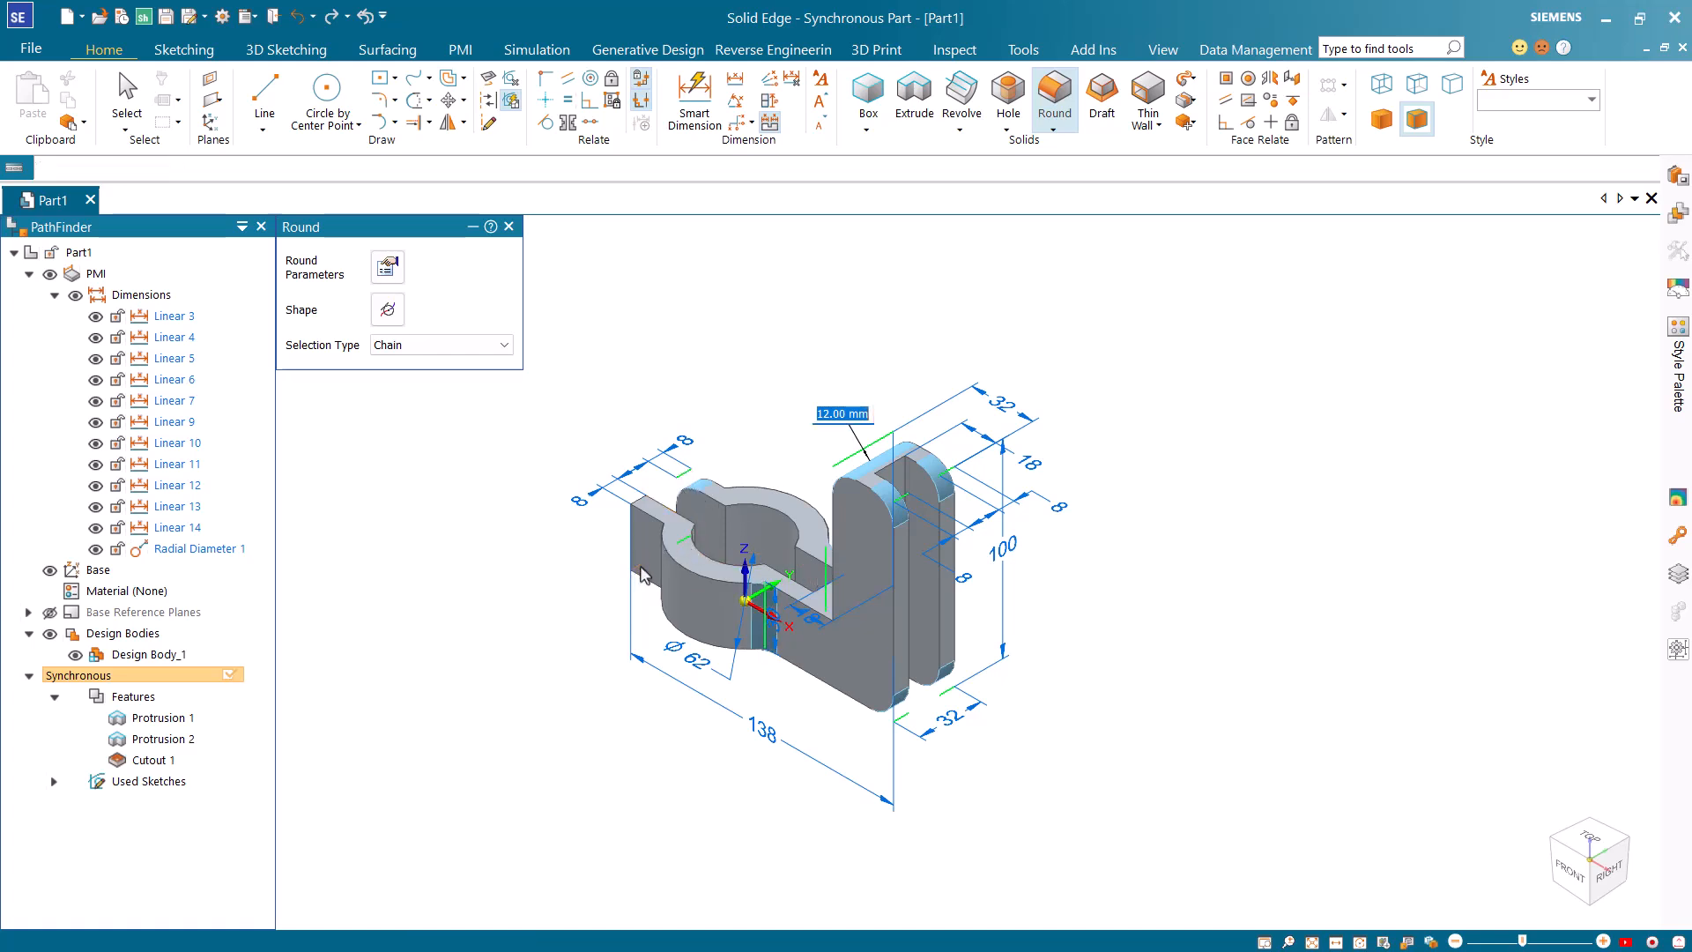
click(645, 512)
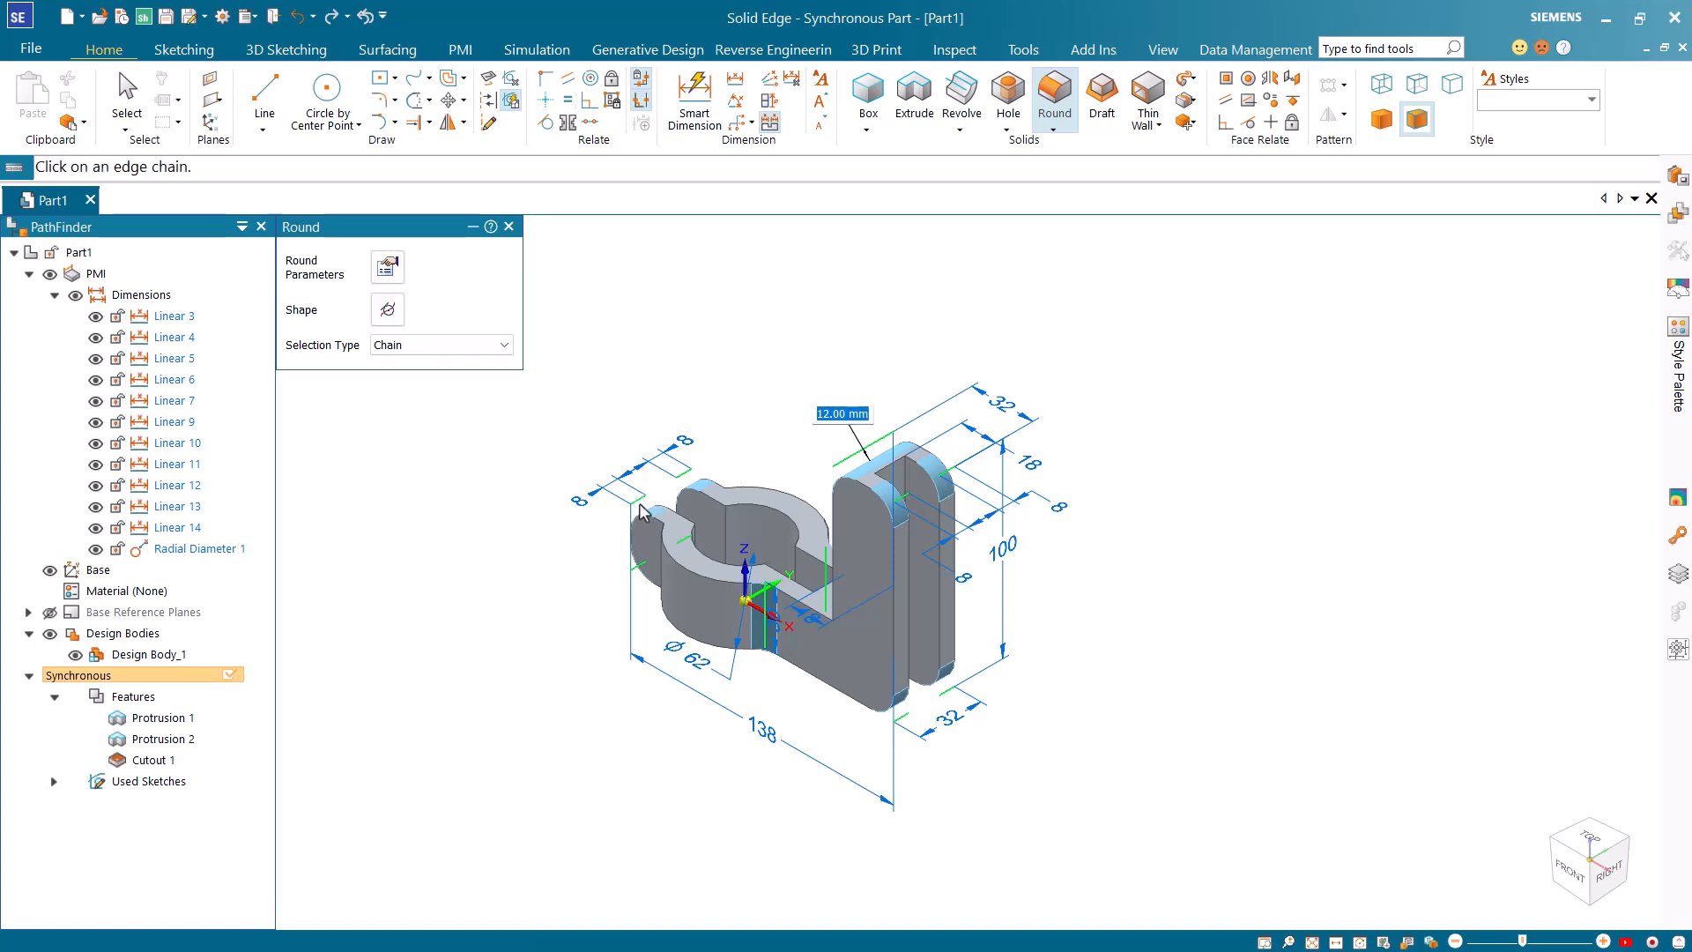
right_click(572, 542)
Round all the part's internal edges with the All Fillets selection at a 2 mm radius.
click(448, 344)
click(423, 447)
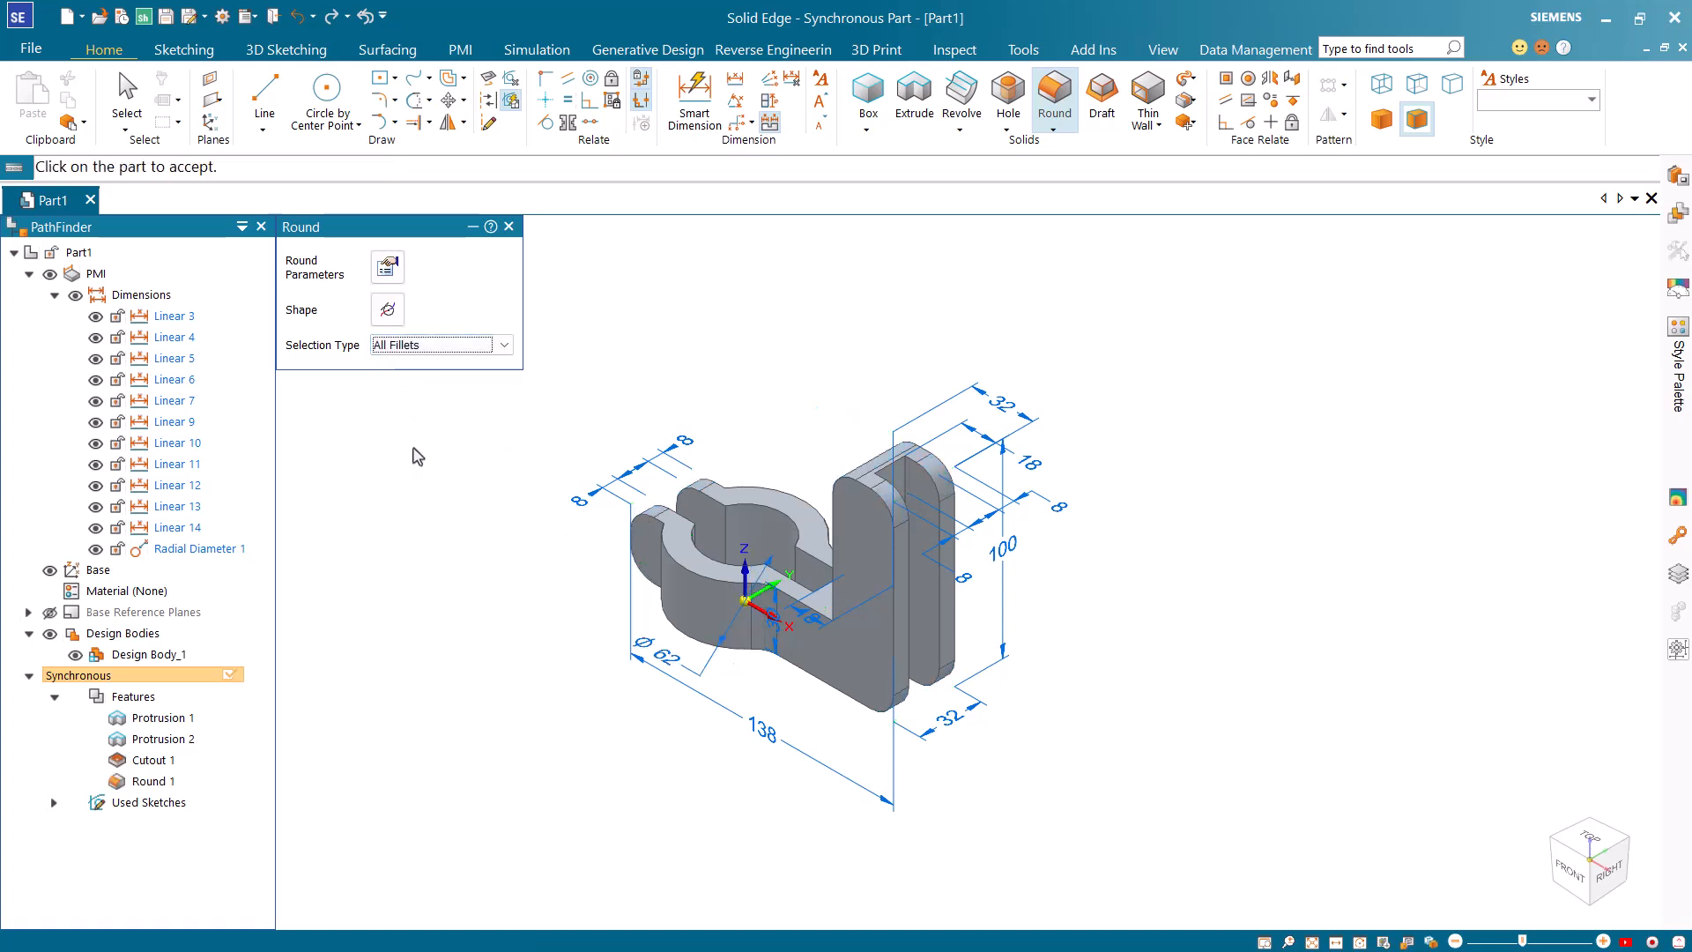
click(650, 546)
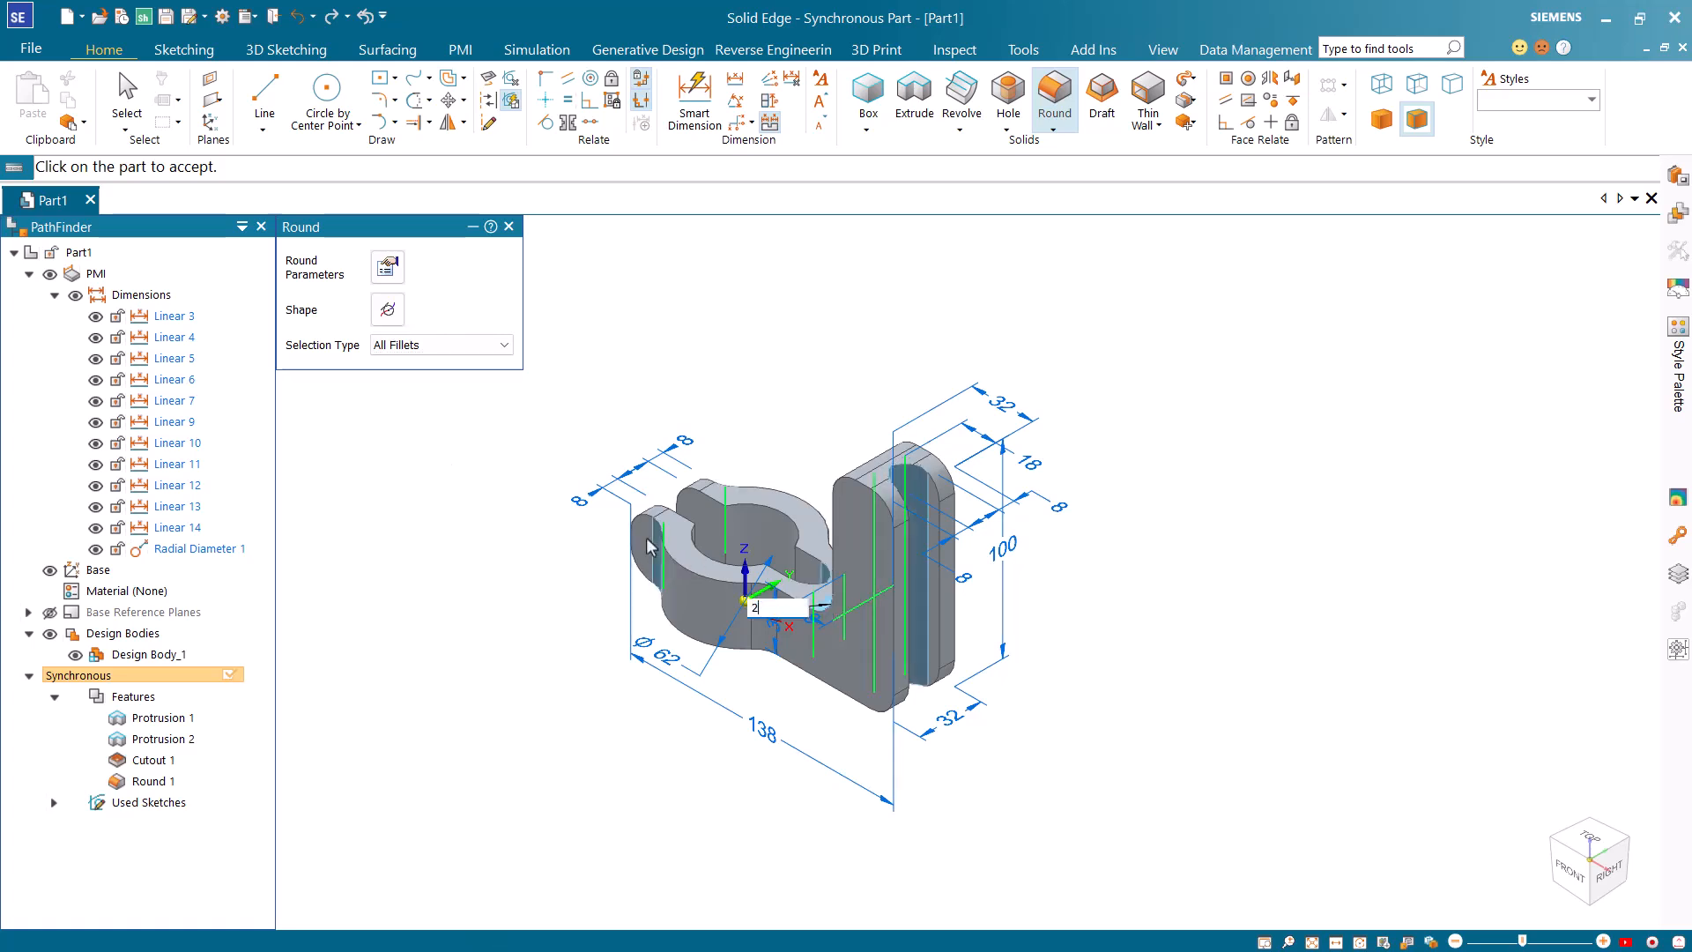
right_click(630, 578)
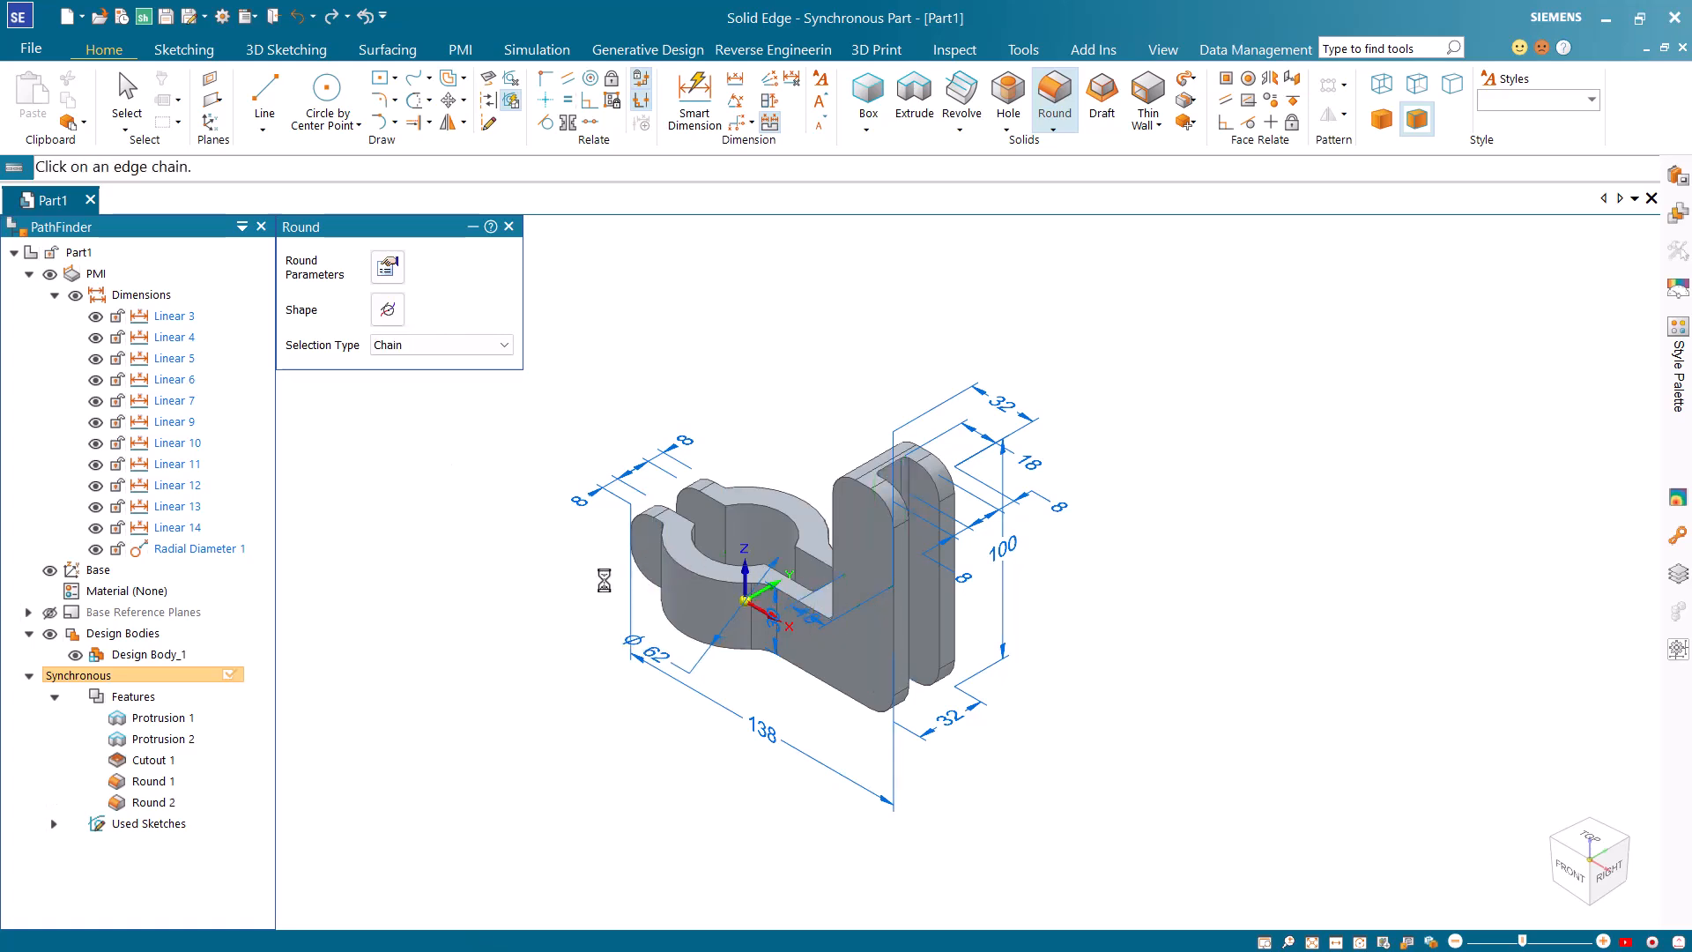
Round all the part's remaining outer edges with the All Rounds selection.
click(489, 344)
click(423, 447)
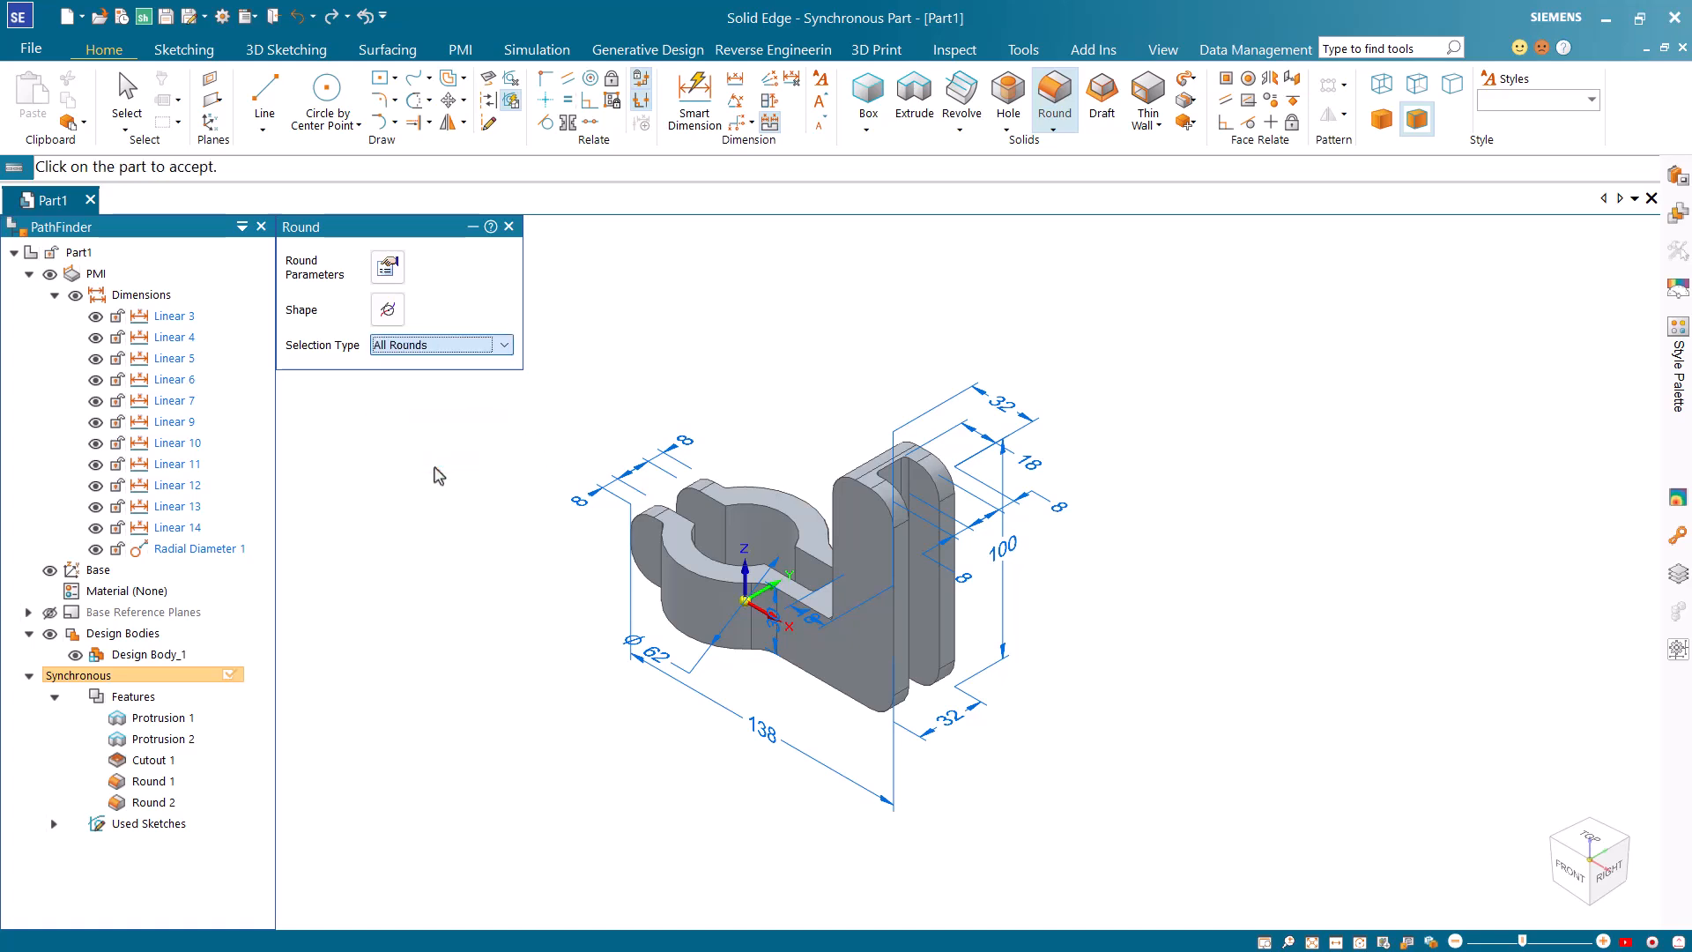
click(675, 562)
right_click(549, 567)
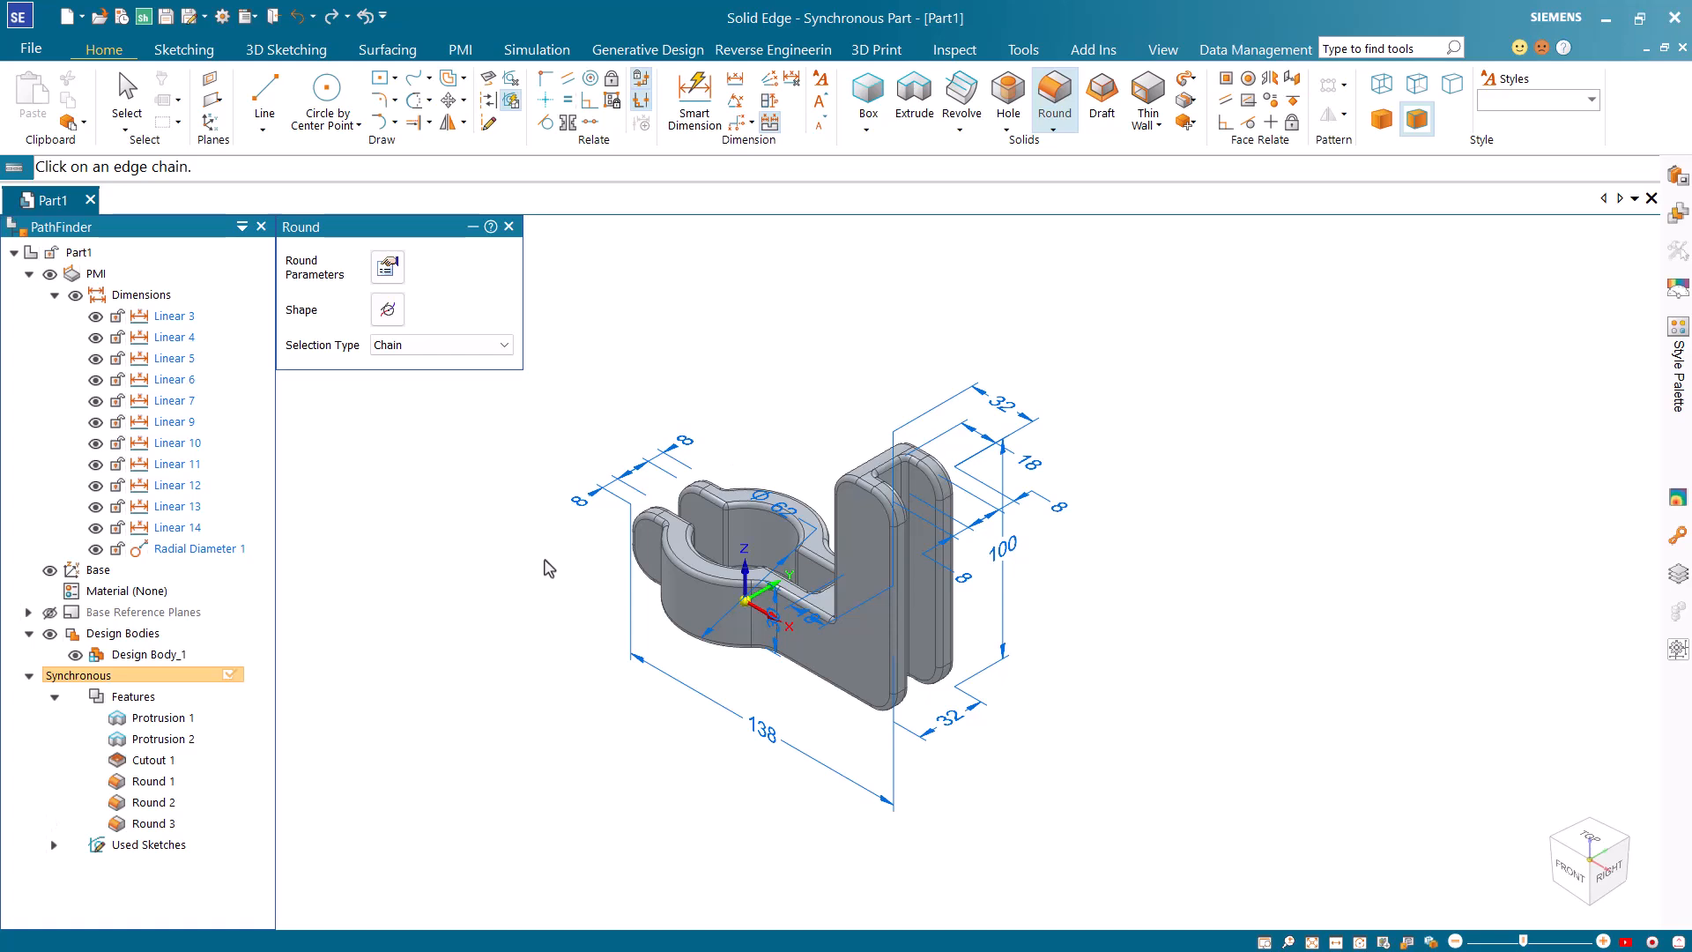
key(Escape)
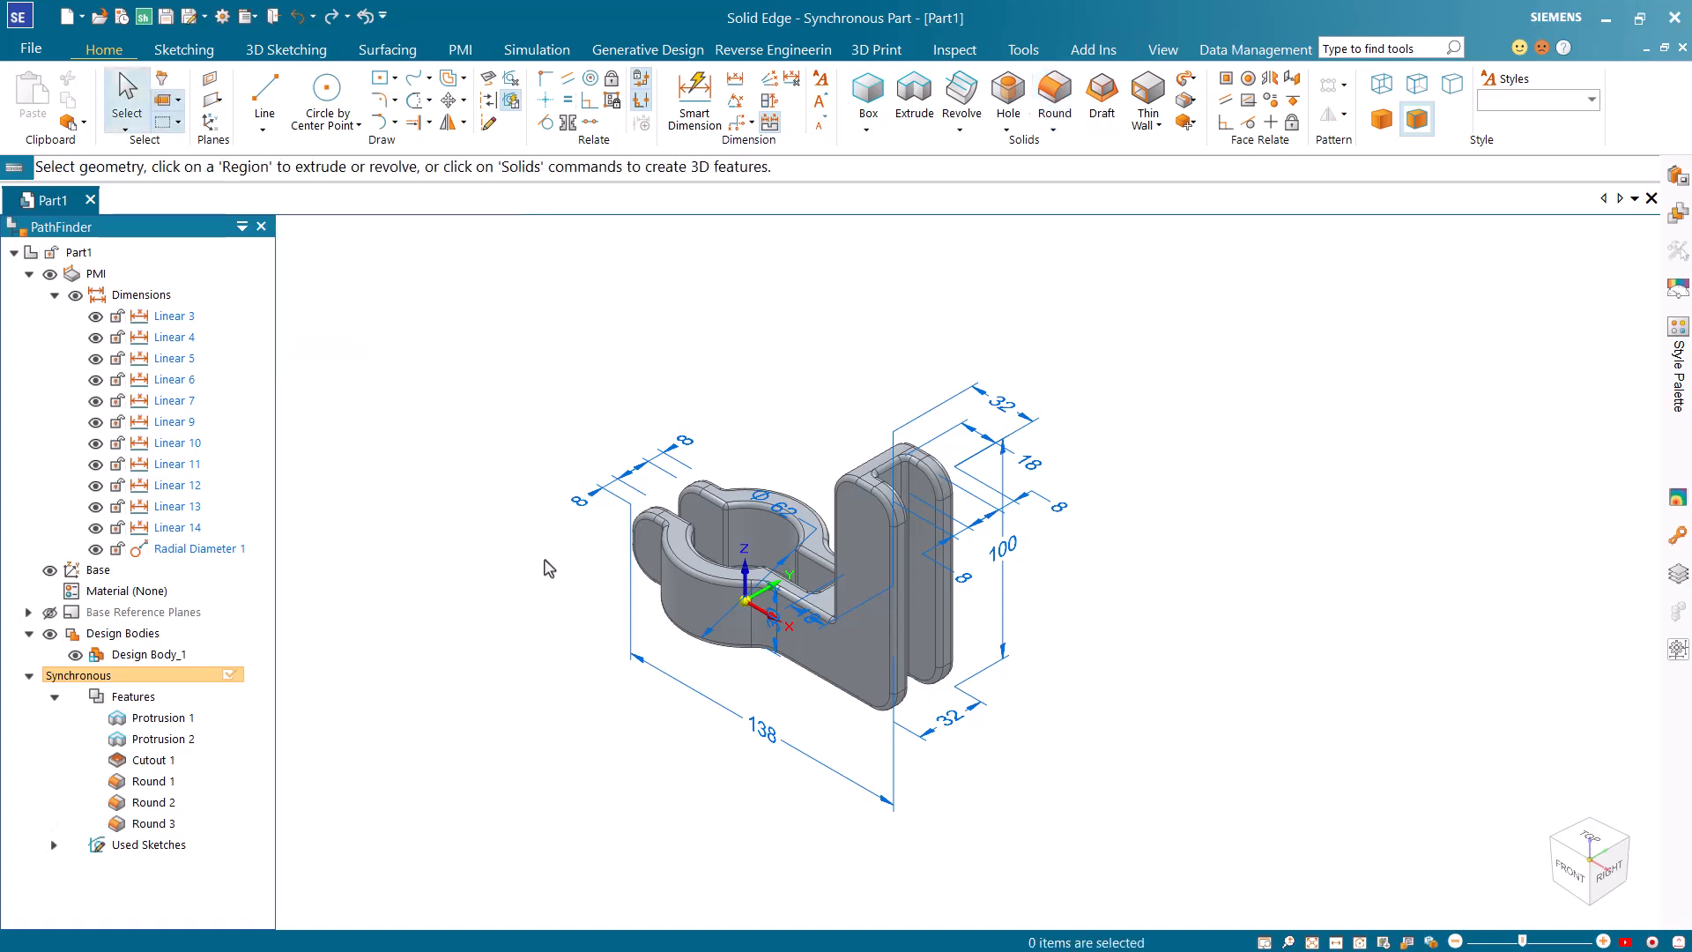
Configure the Hole command for a threaded ISO Metric hole of size M10.
click(1008, 97)
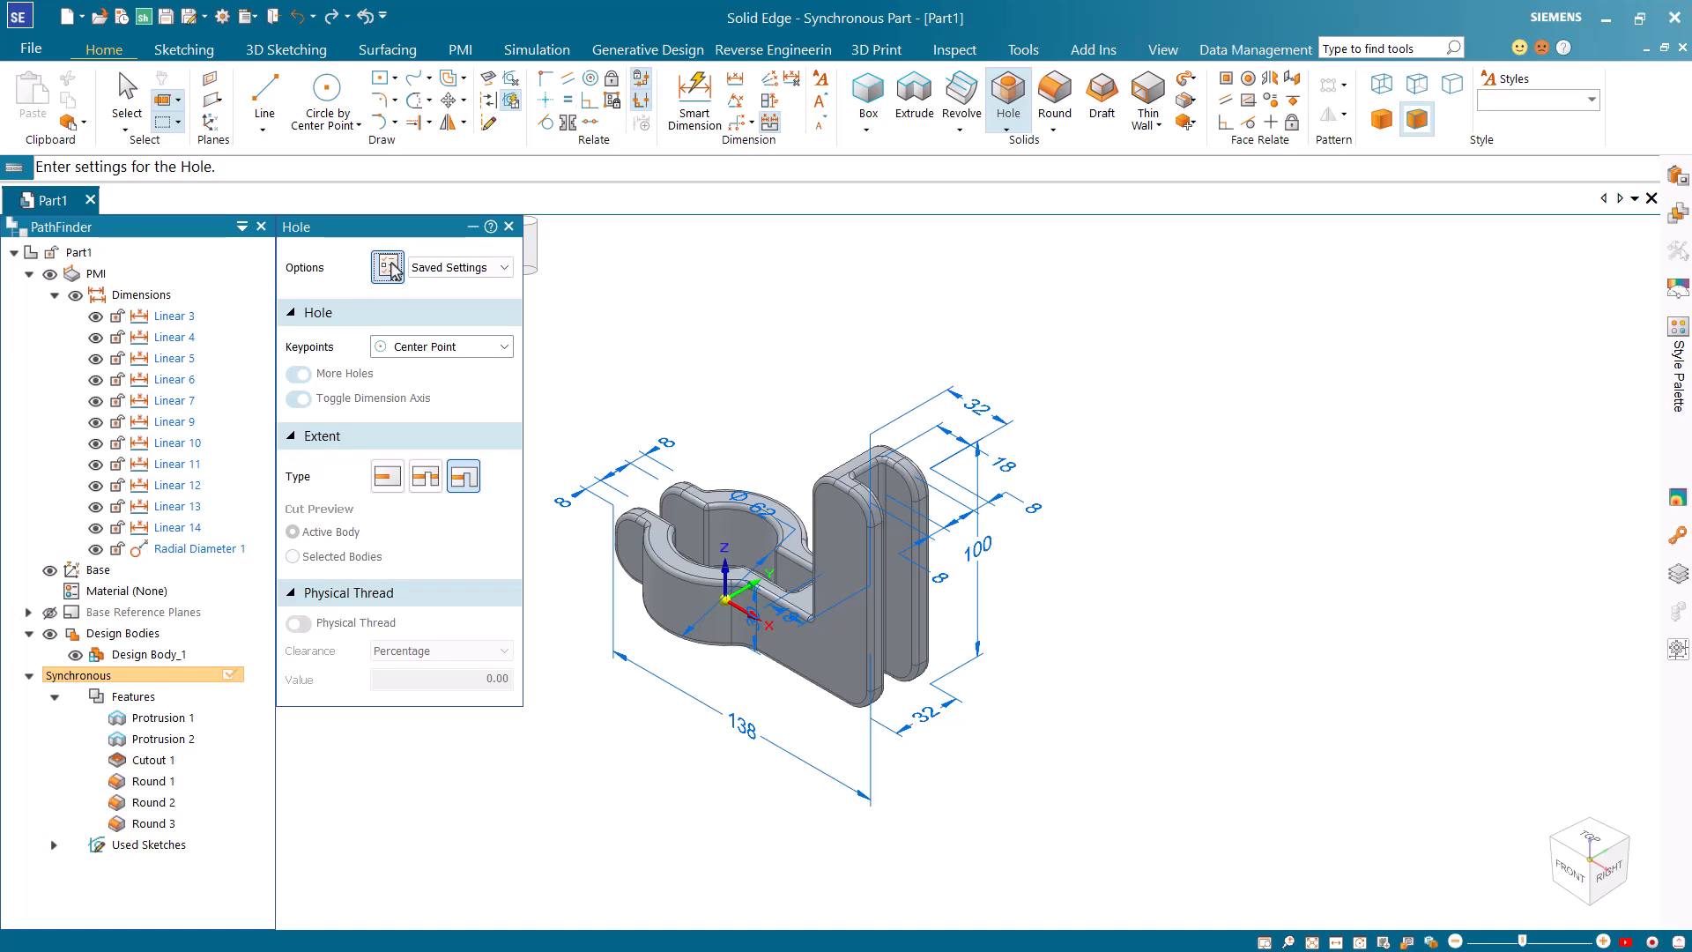
click(388, 267)
click(656, 225)
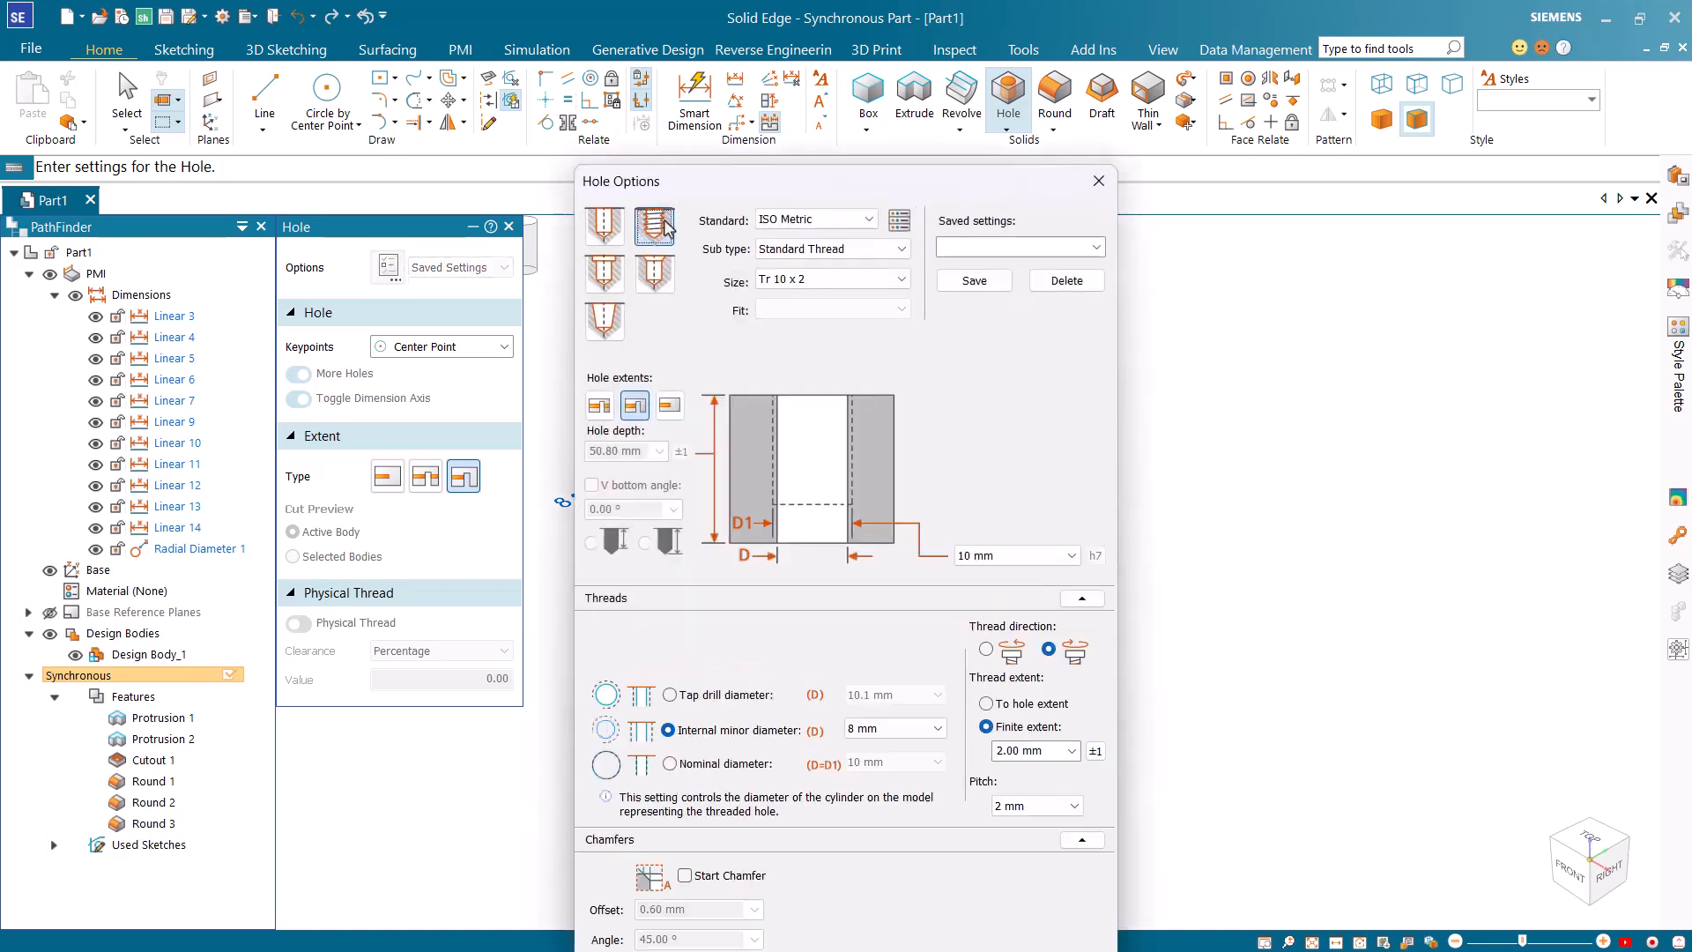
click(842, 221)
click(842, 225)
click(793, 279)
click(787, 313)
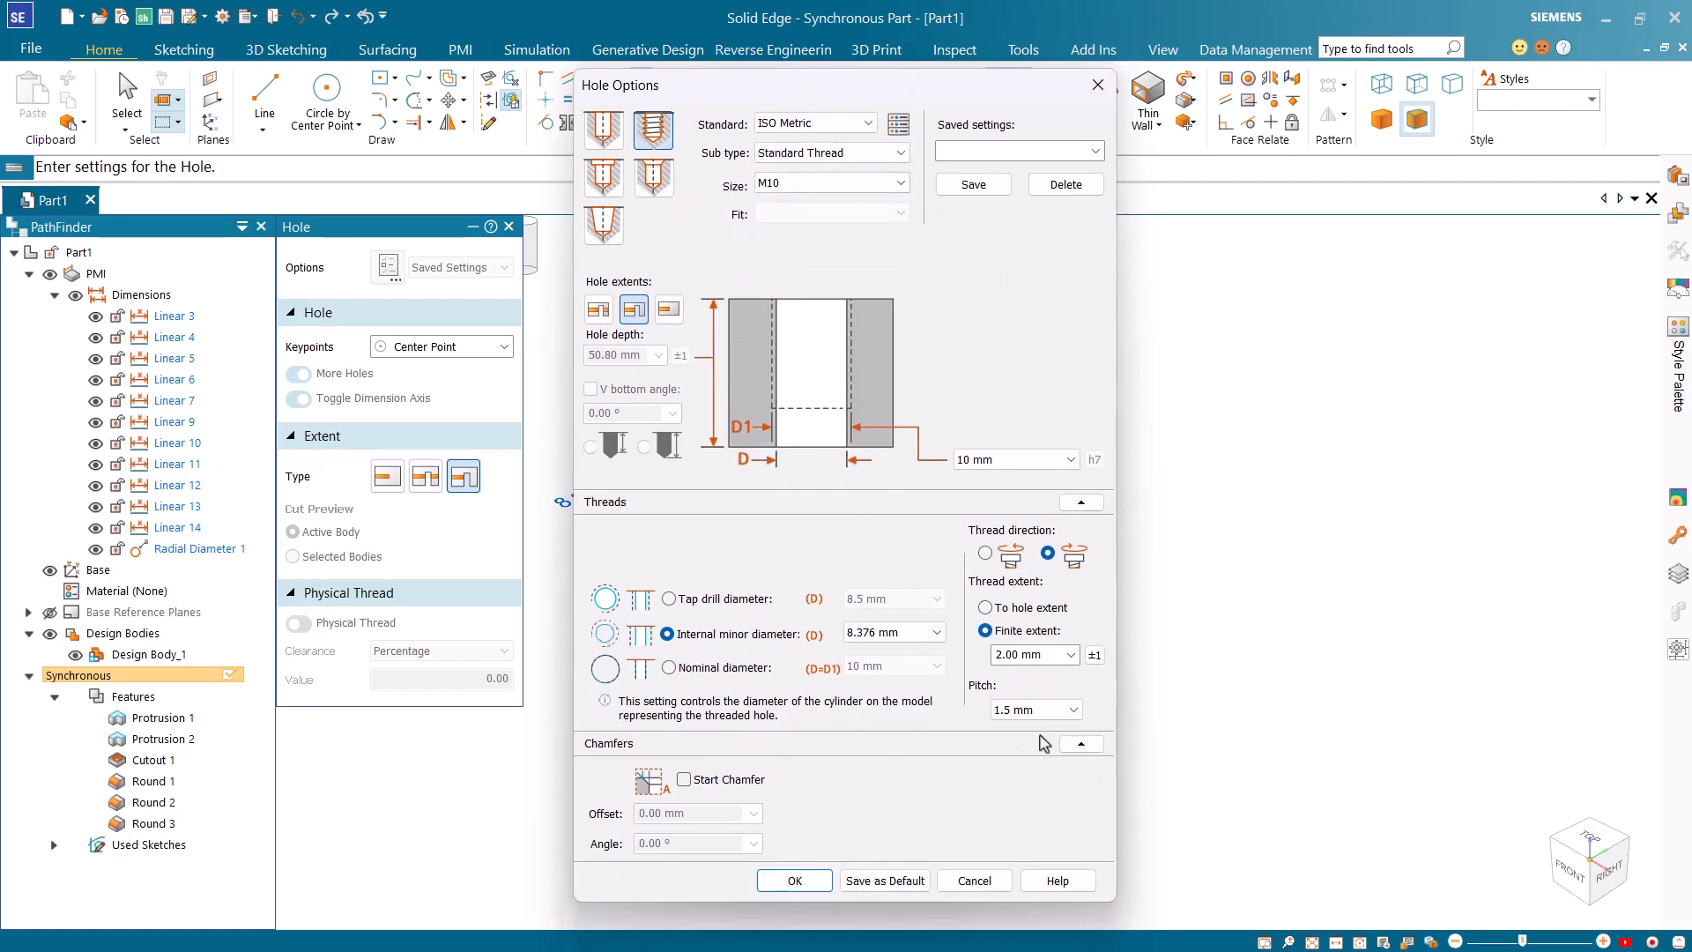
click(793, 779)
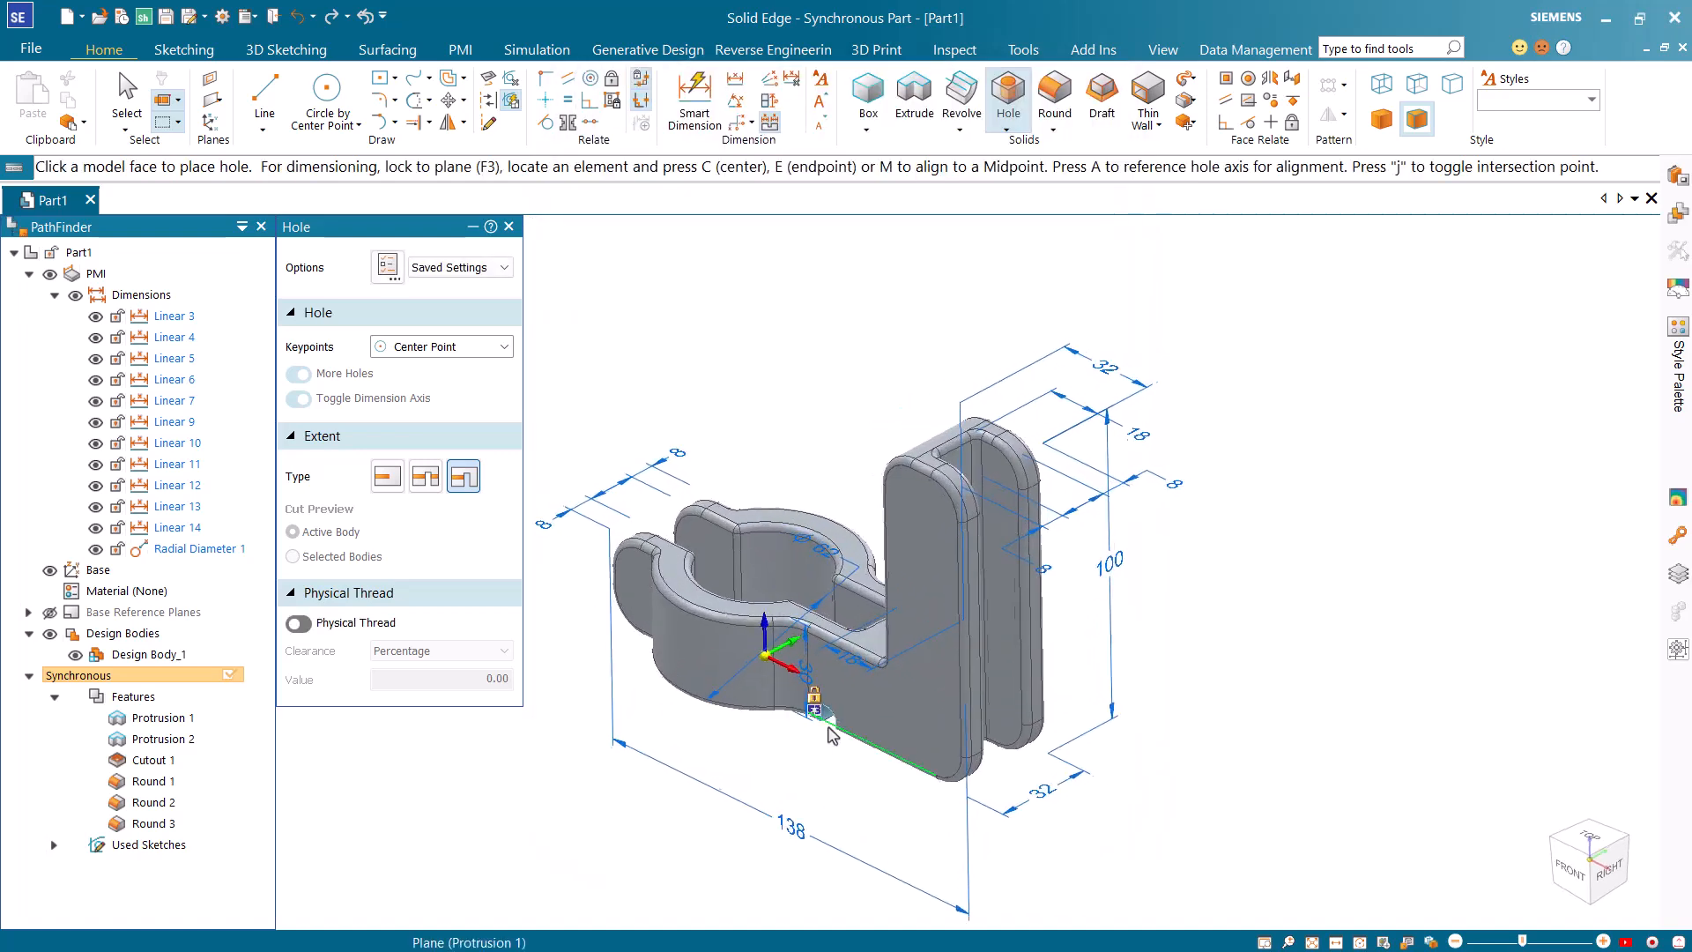
Place the M10 threaded hole on the upright's front side face, near its lower outer corner.
scroll(824, 720, up, 2)
click(976, 773)
key(Escape)
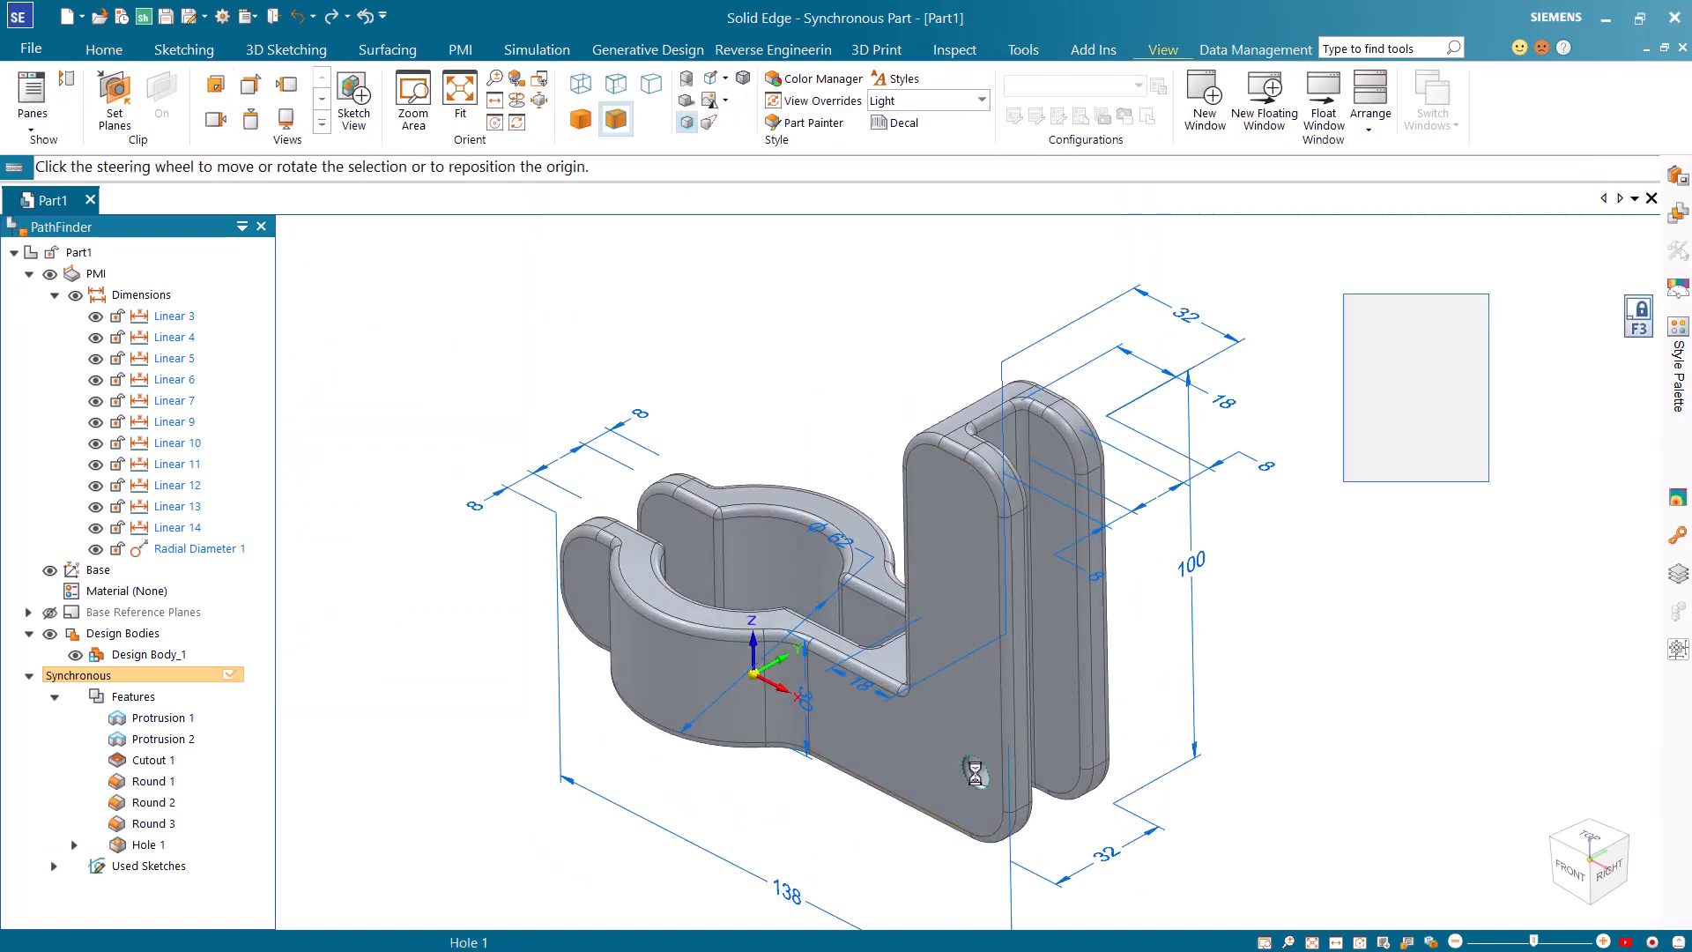
click(898, 832)
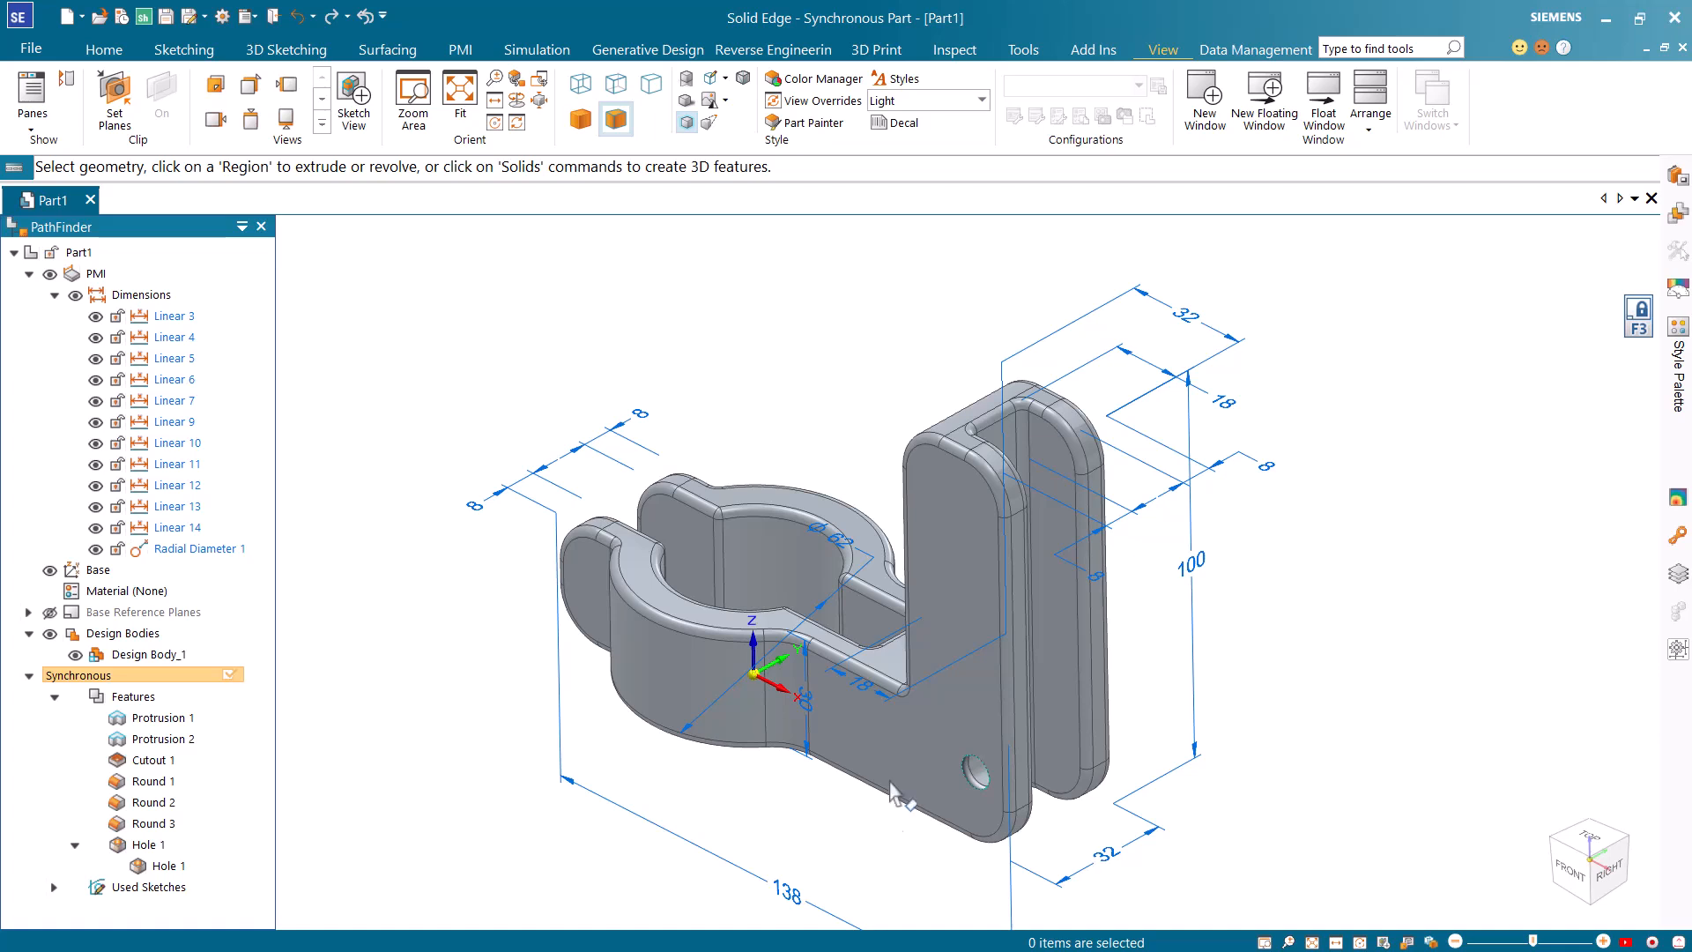
click(105, 51)
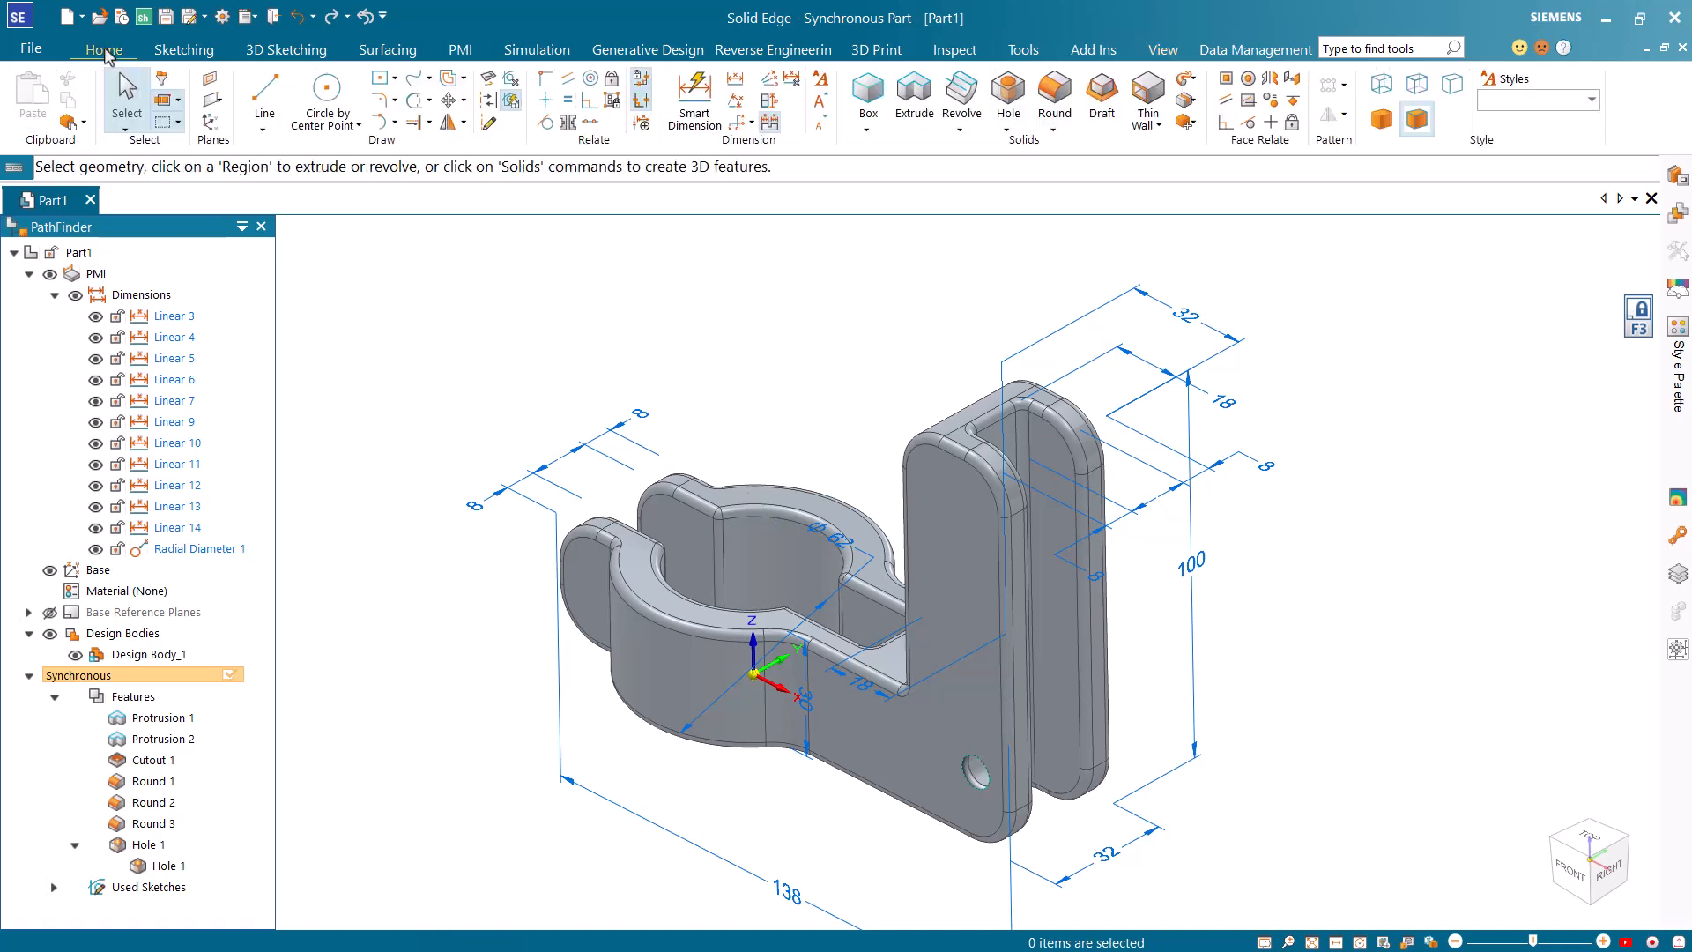
Make the M10 hole concentric with the rounded lower outer corner of the upright, using a persistent Concentric face relation.
click(1249, 79)
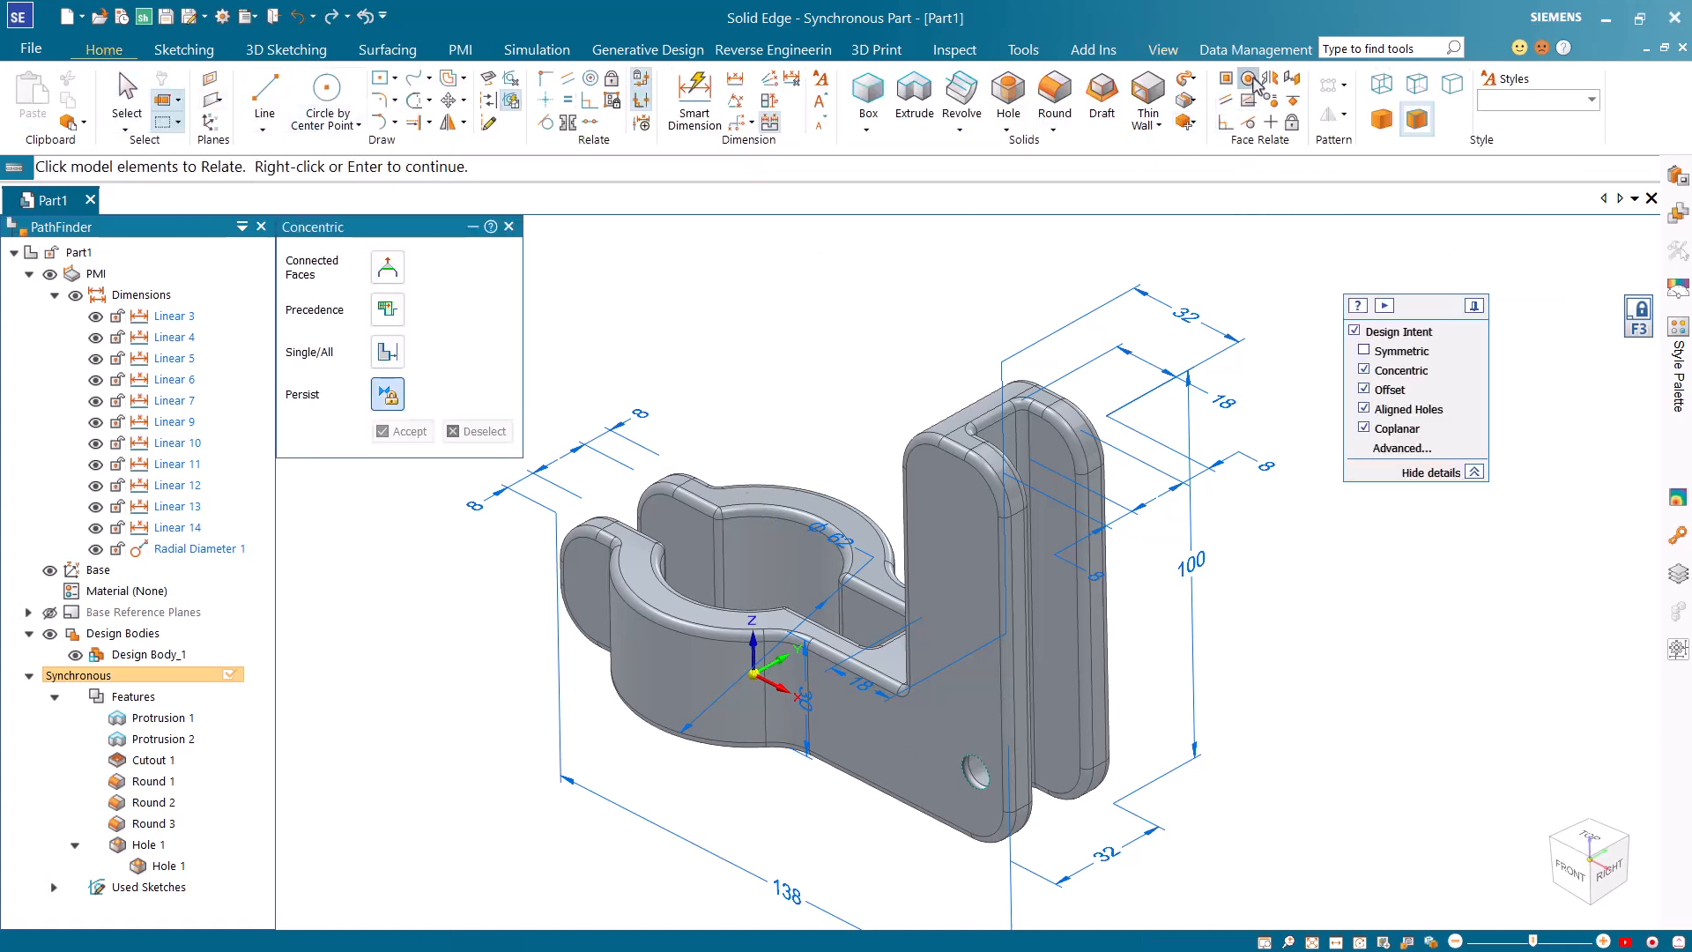
click(978, 779)
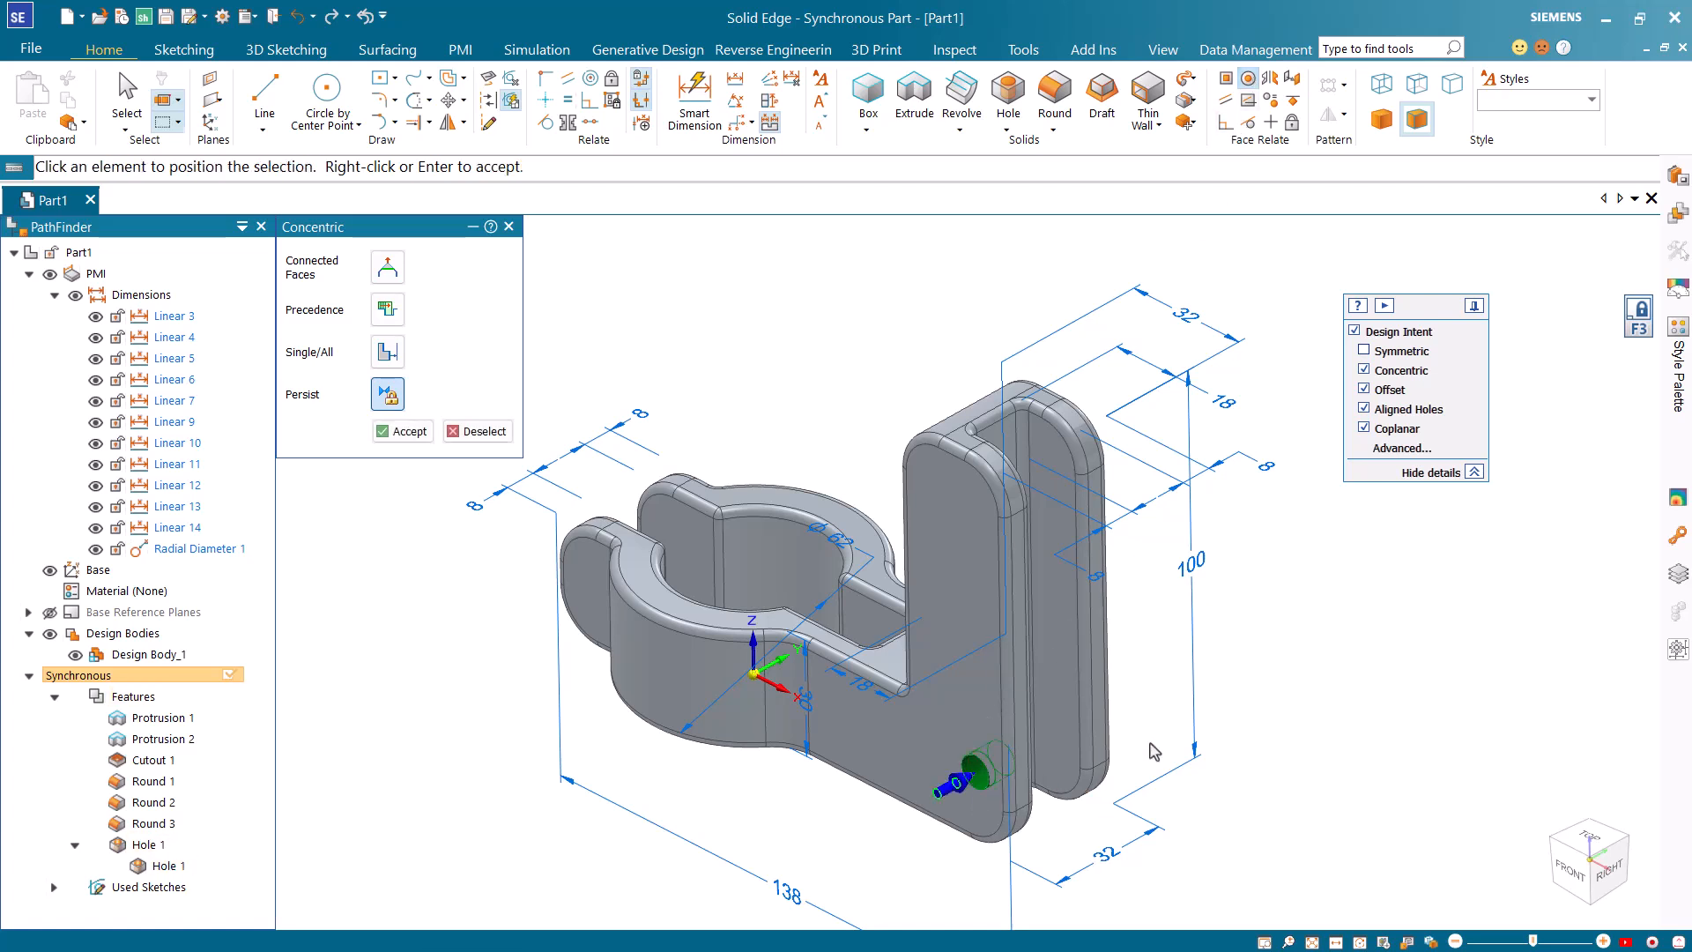
right_click(965, 788)
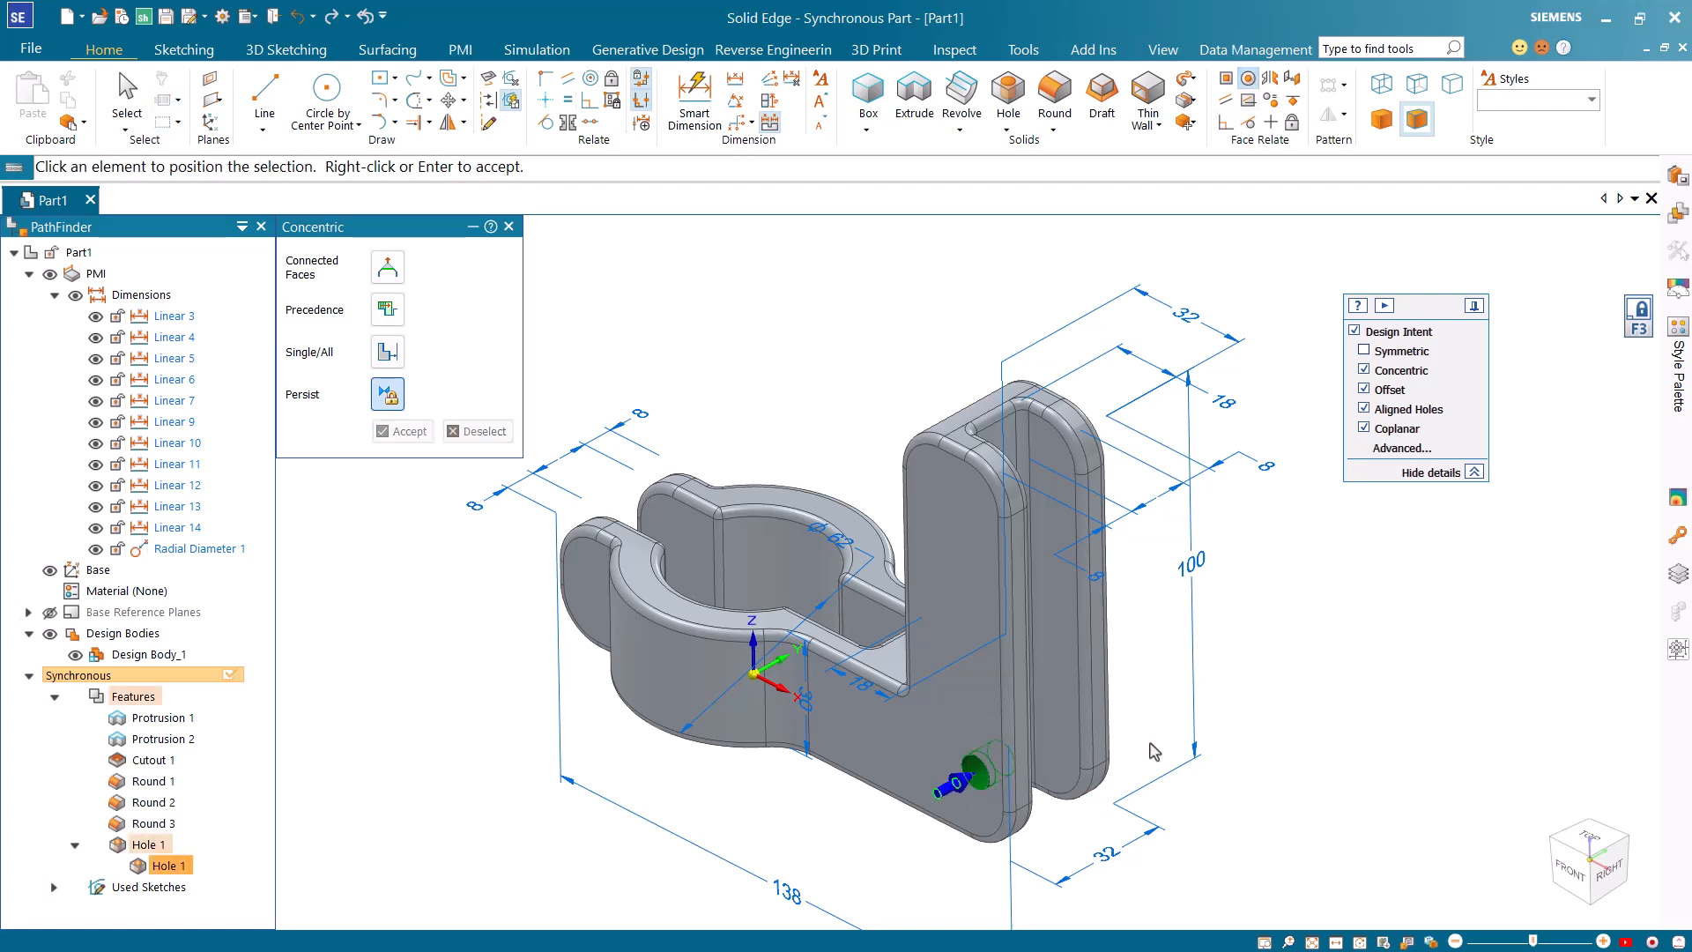
click(1025, 833)
right_click(1071, 828)
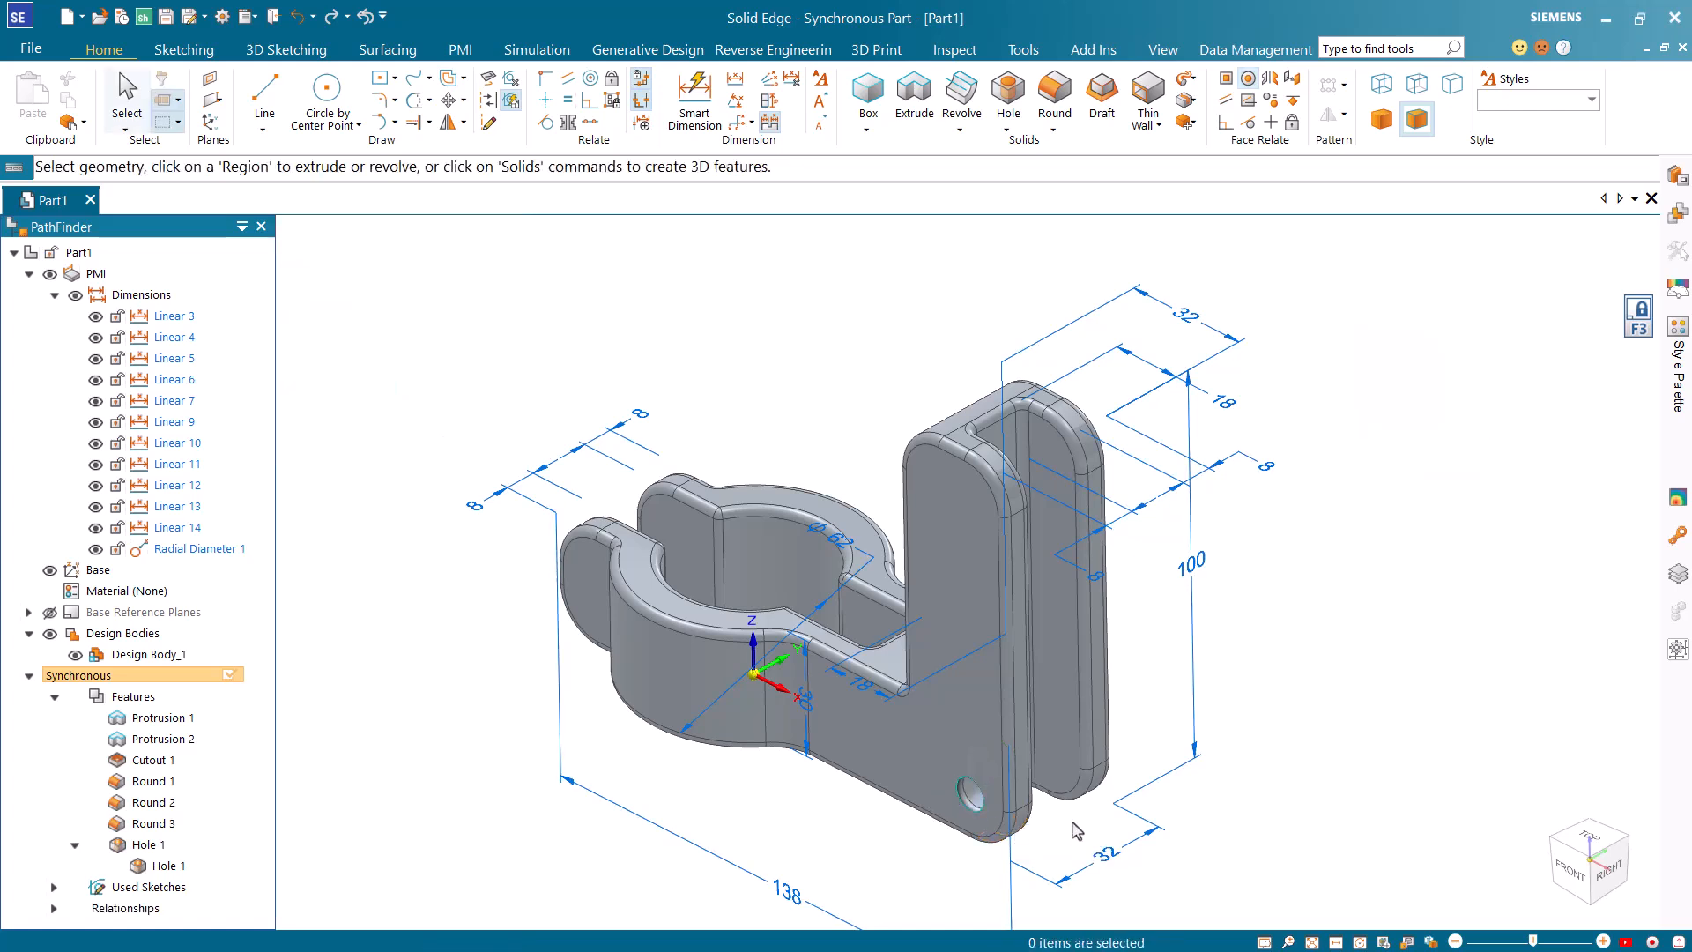
Pattern the M10 hole rectangularly up the upright's front side face with X count 1 and Y count 5, spanning about 79 mm.
key(ctrl+i)
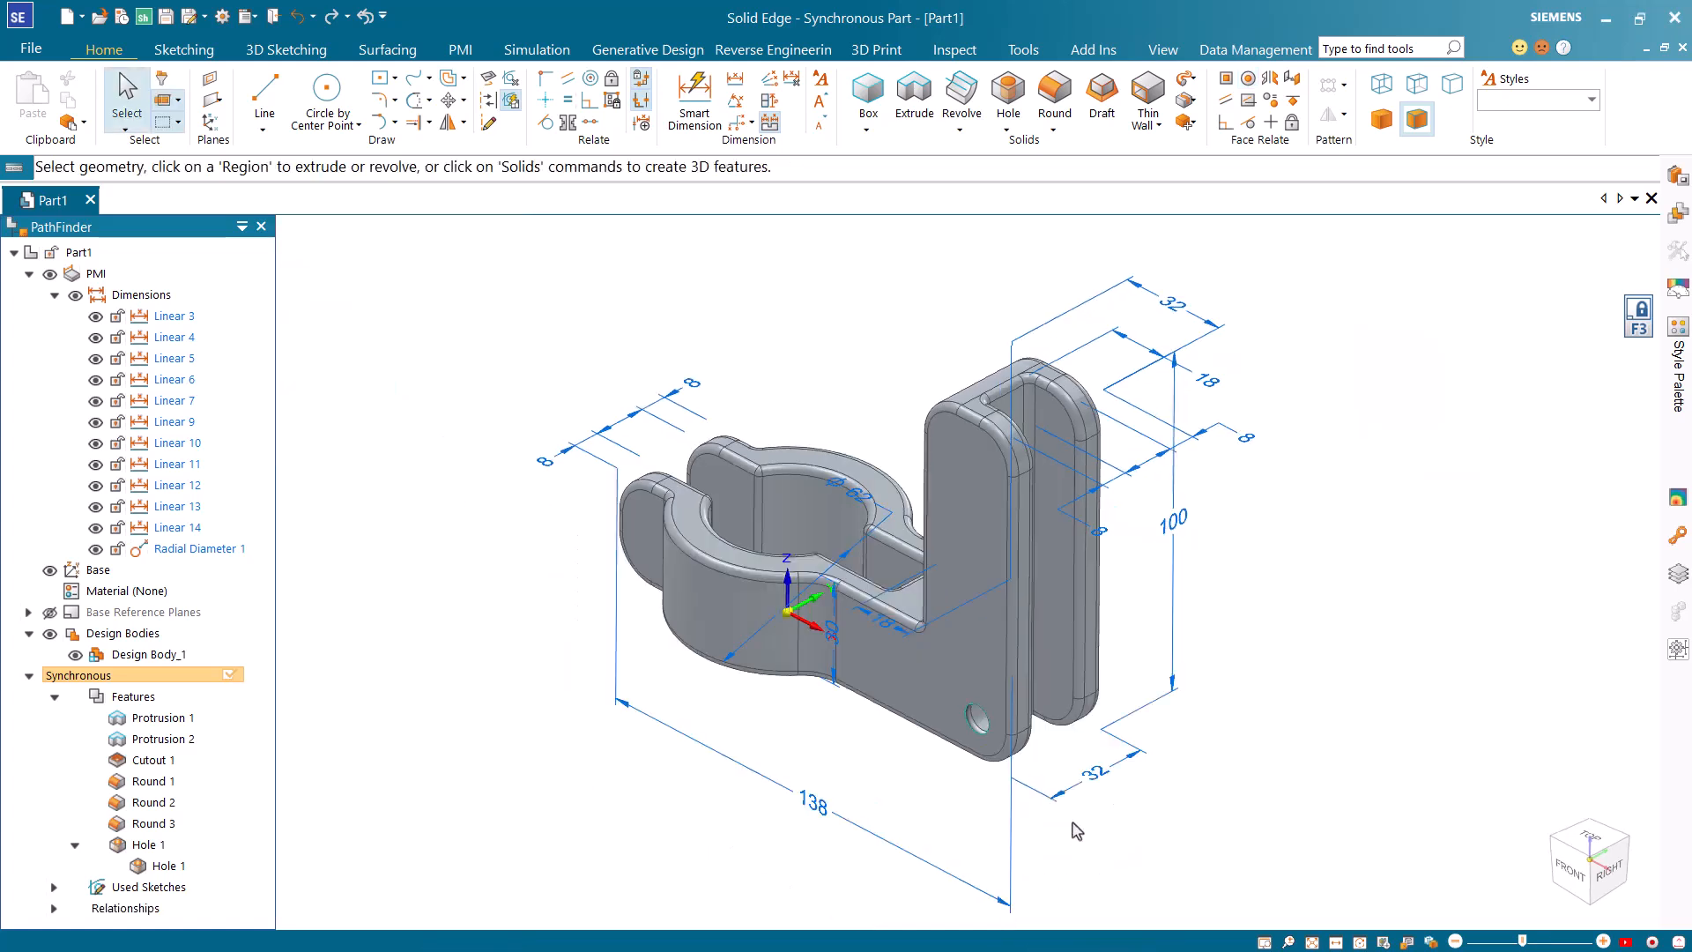
click(978, 718)
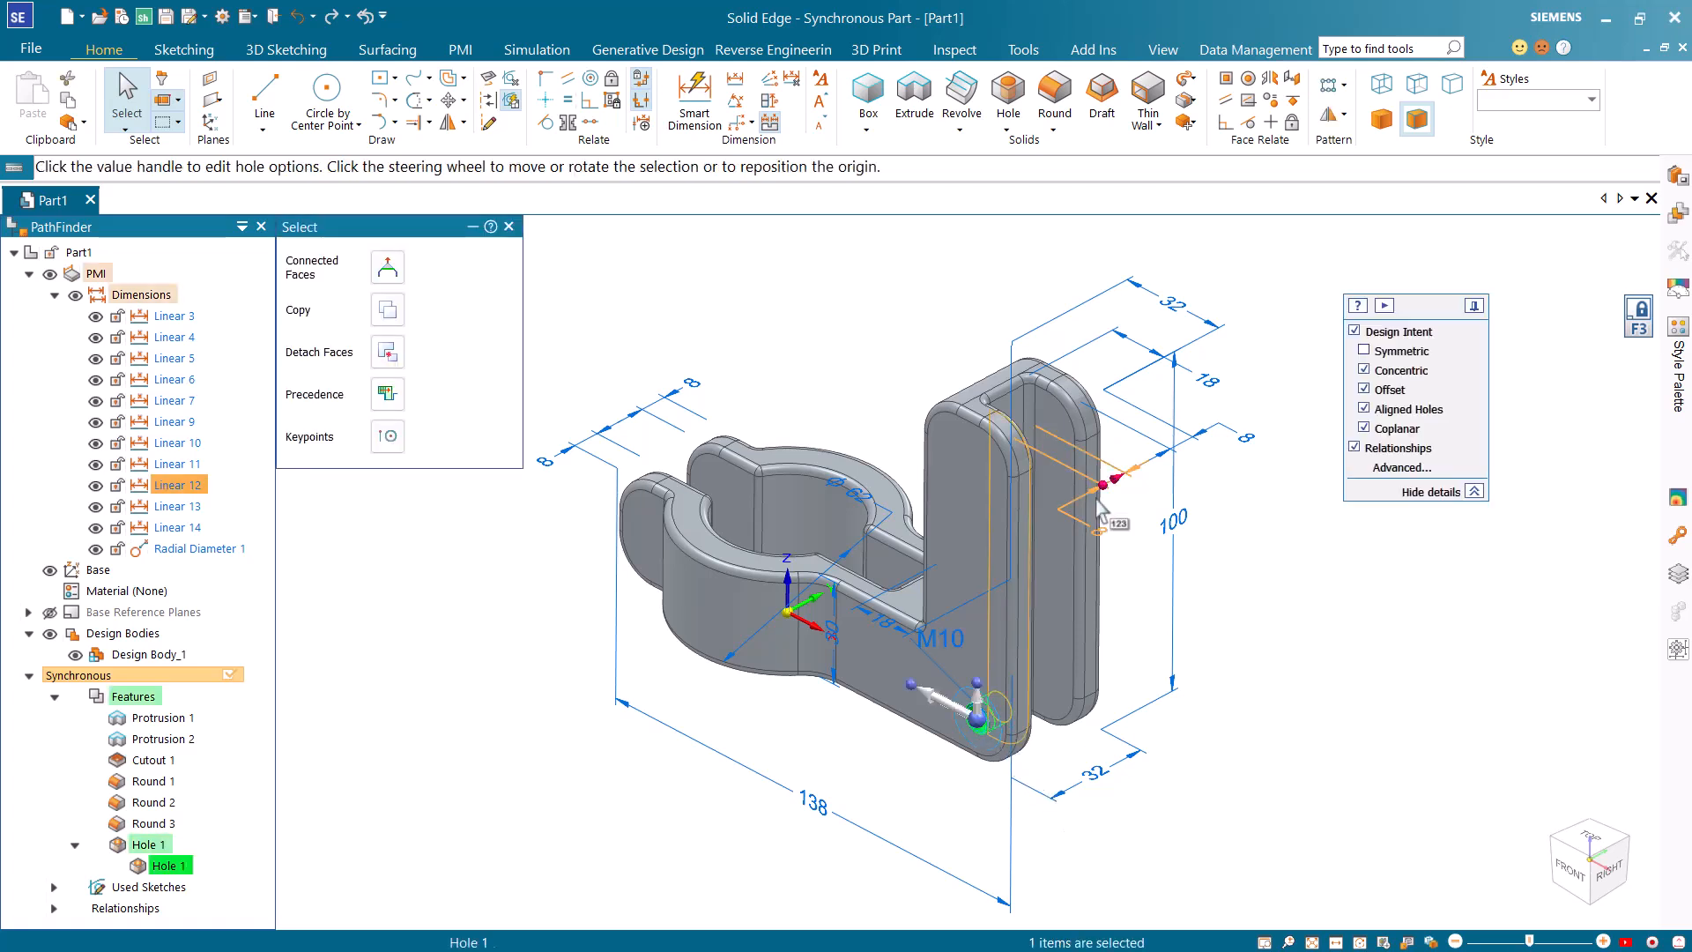
click(1332, 85)
click(1401, 110)
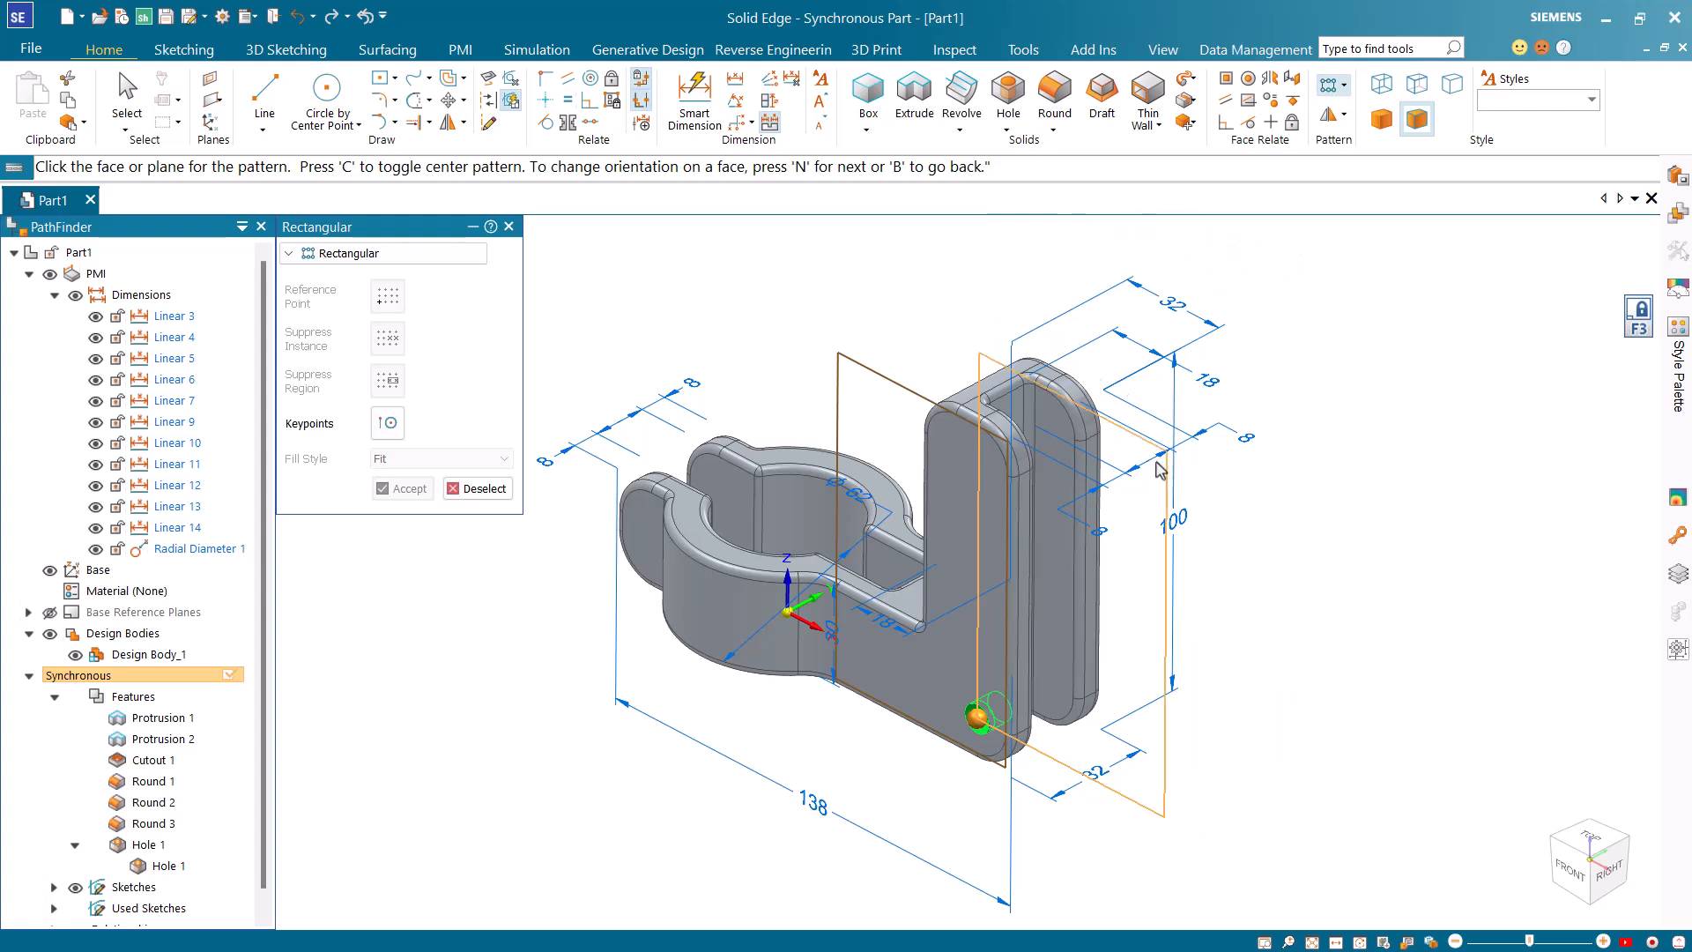
click(1077, 511)
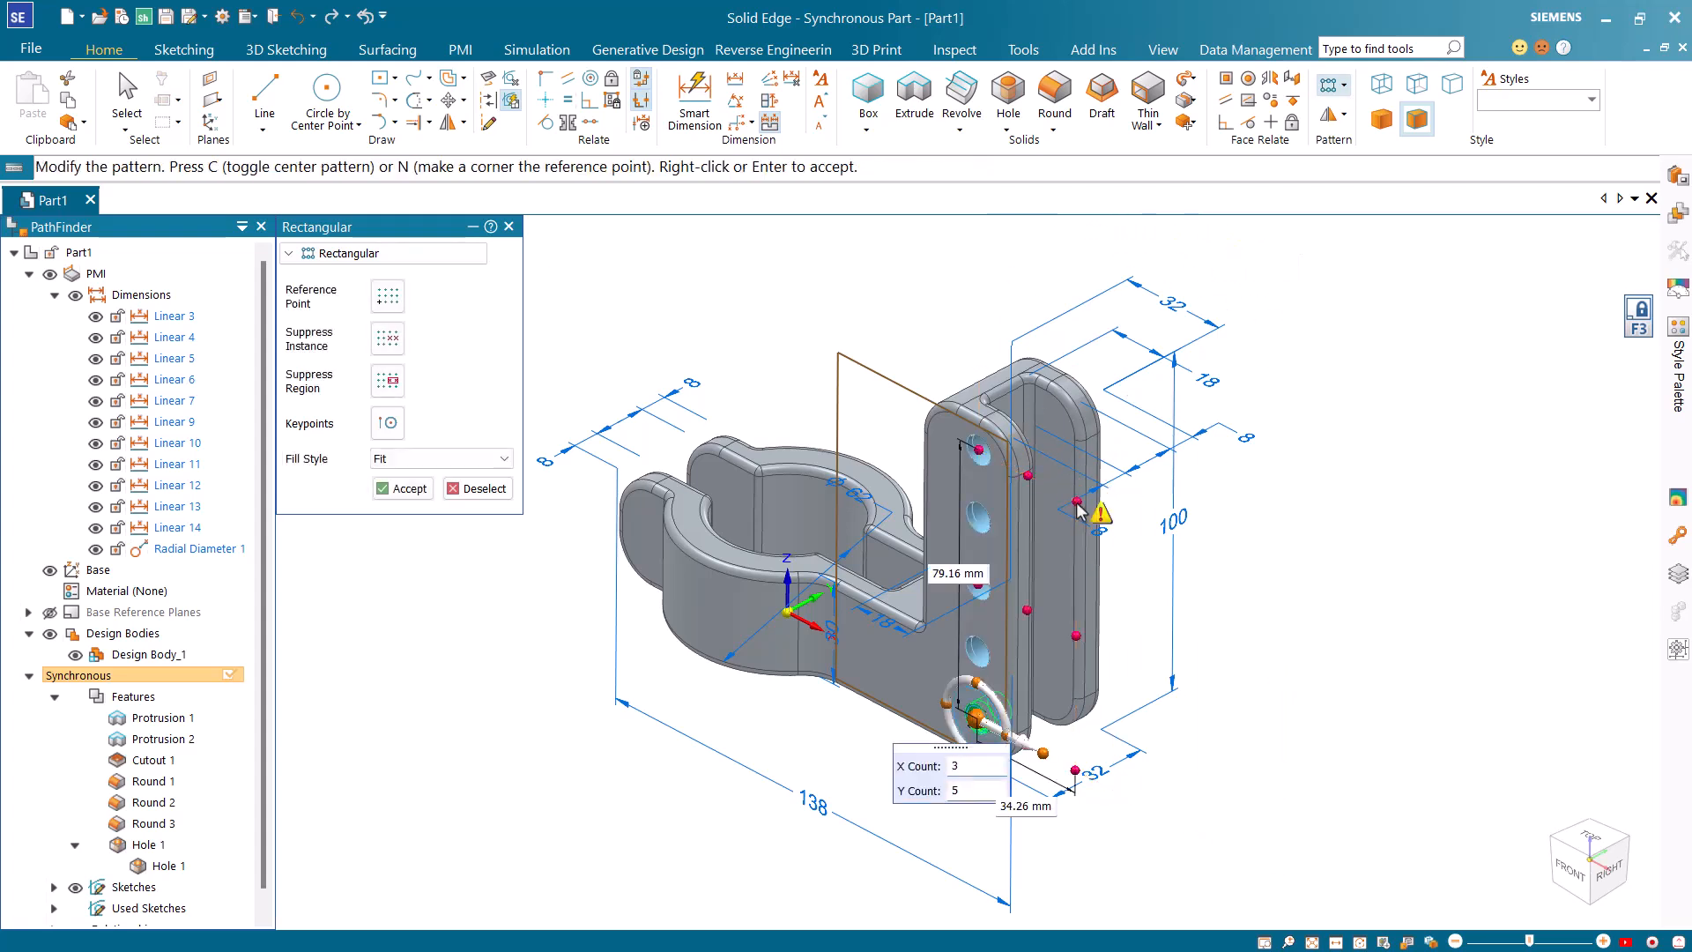
text(1)
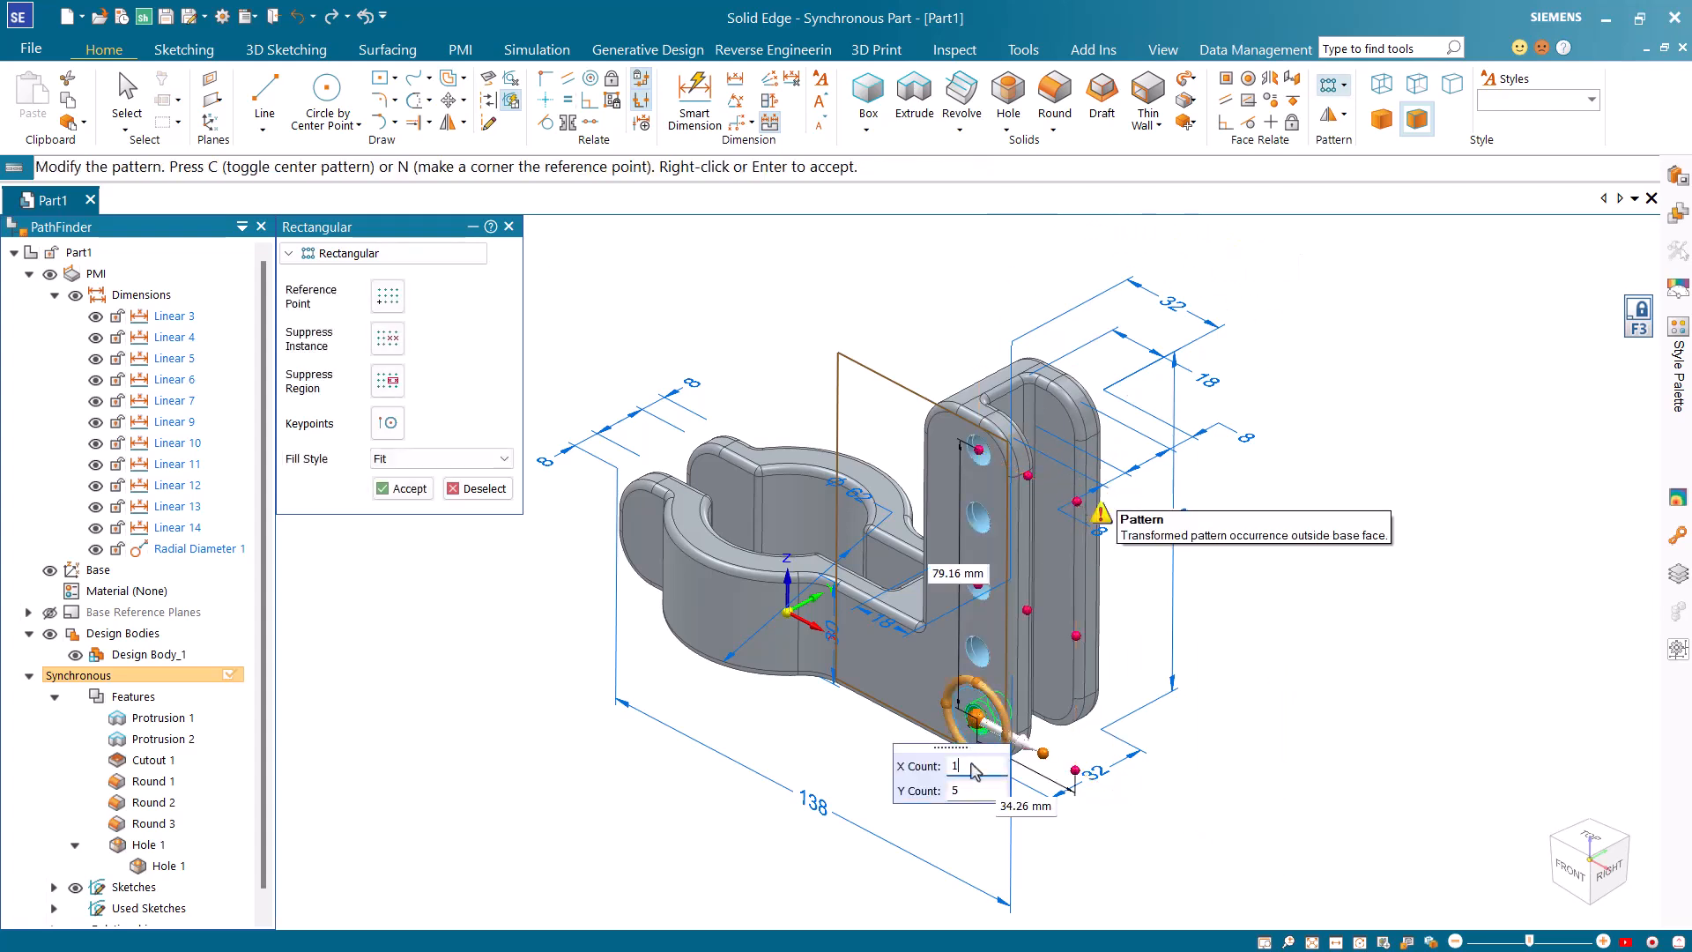
key(Tab)
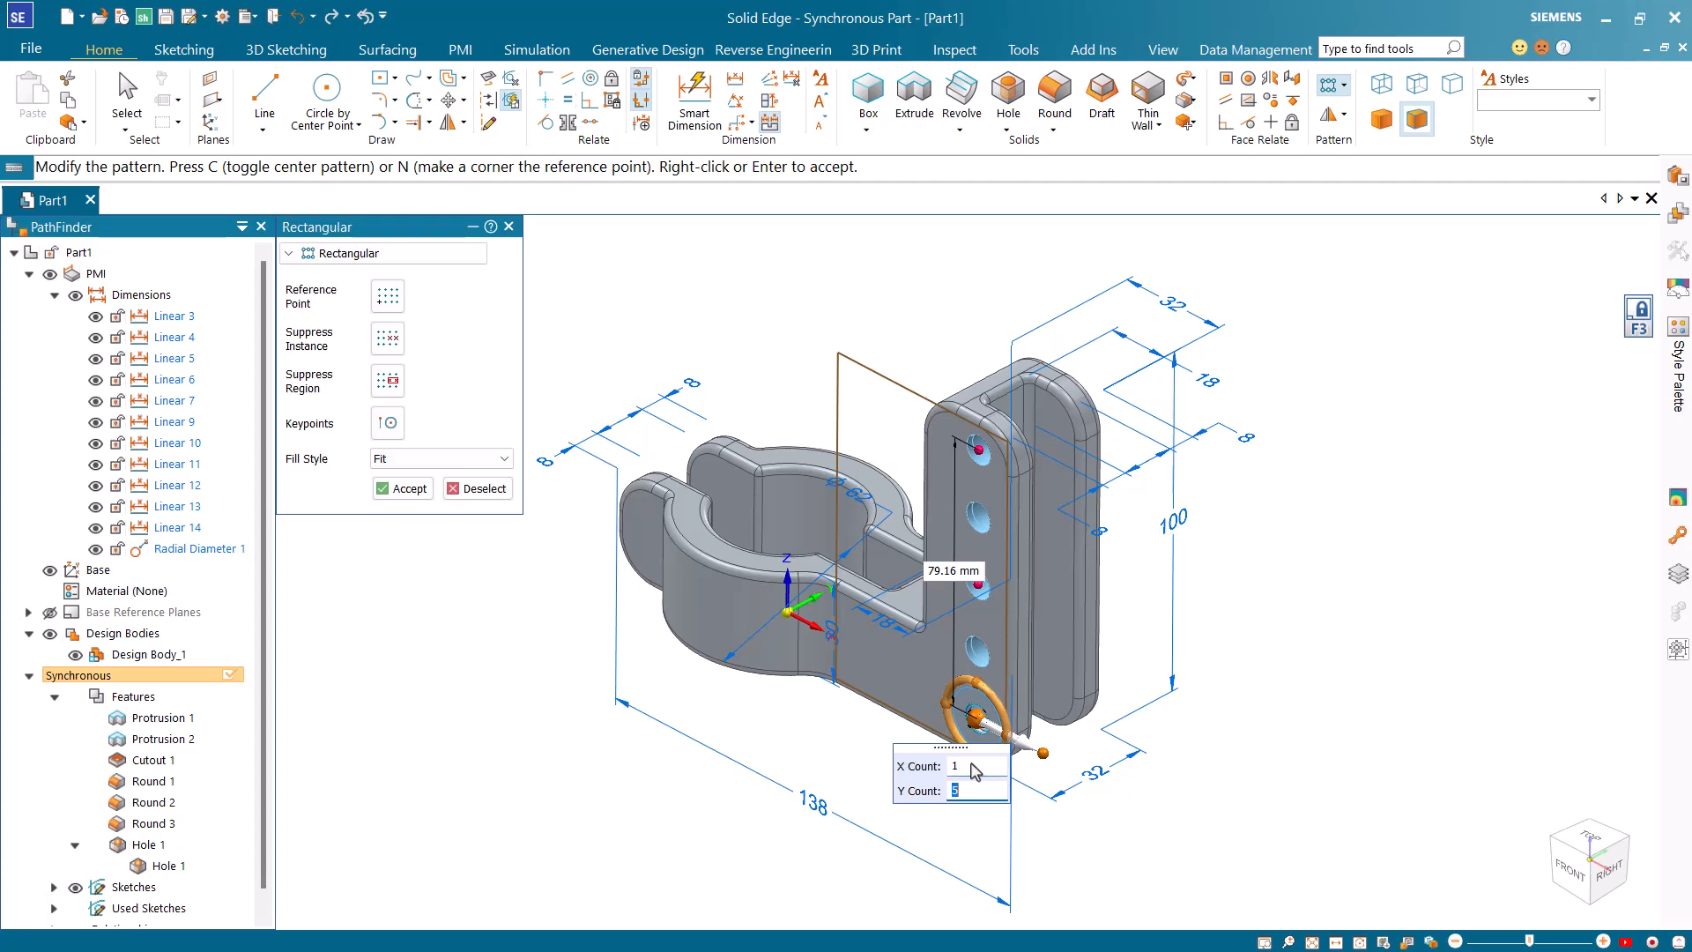
right_click(824, 760)
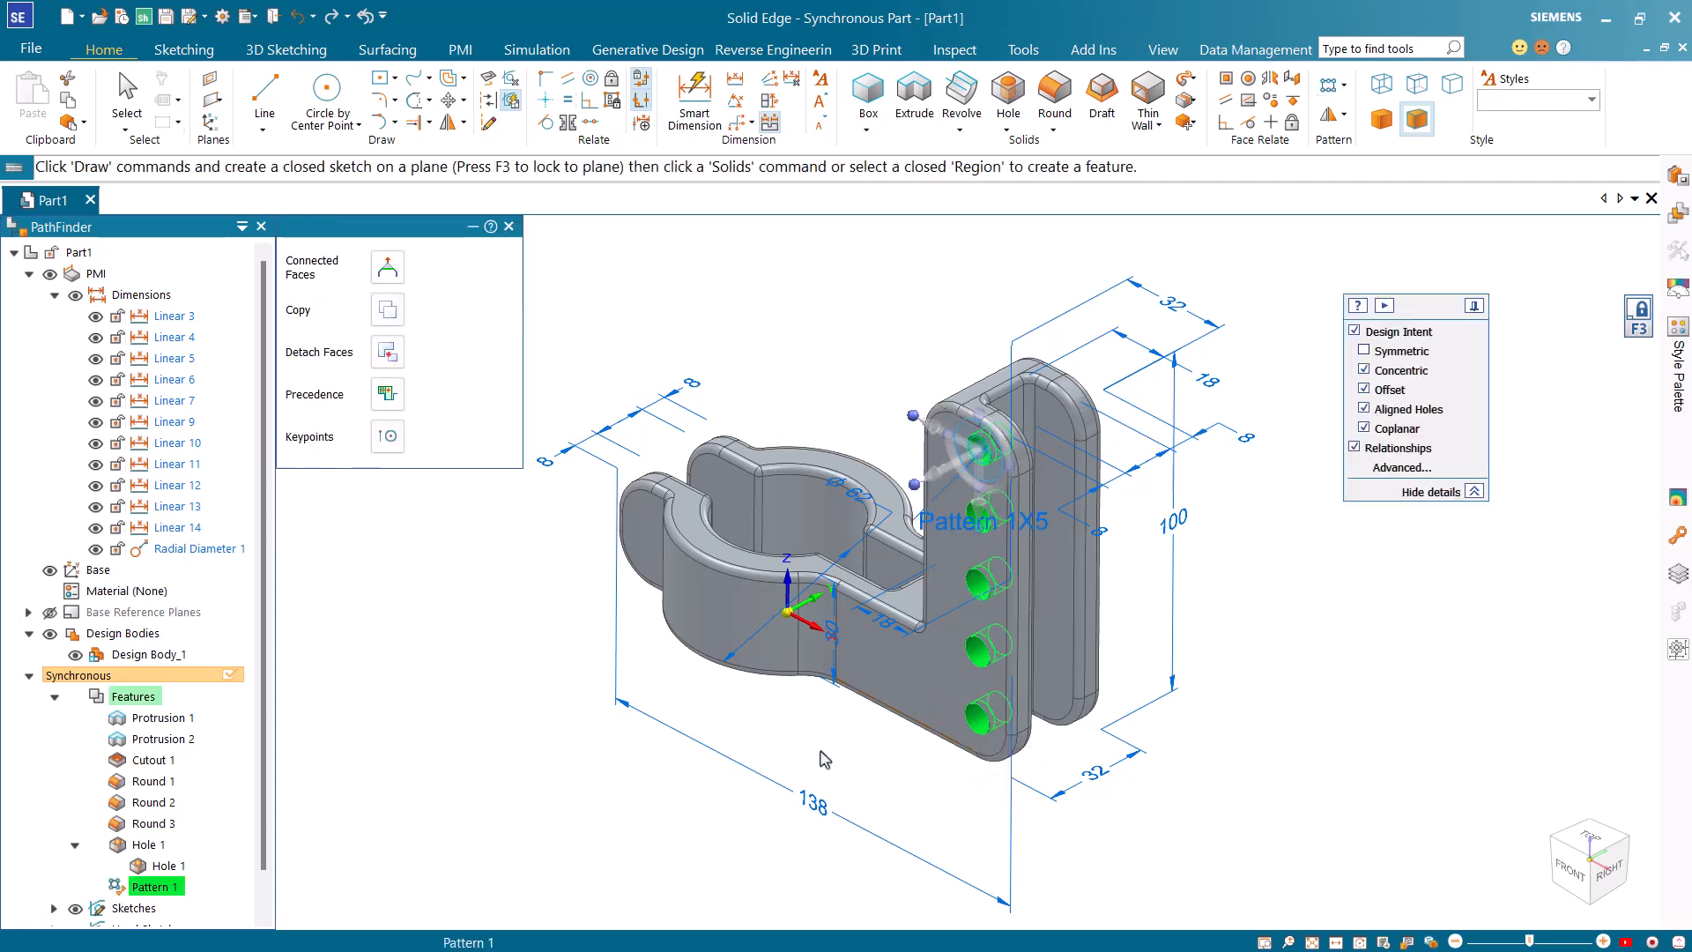